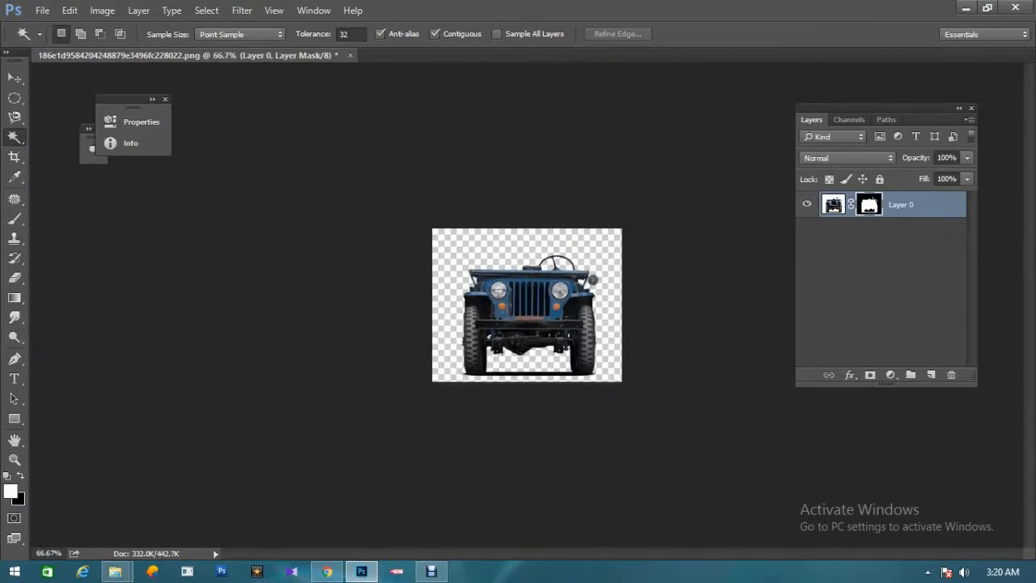
# Float the jeep image in its own window, fit it to view, and create a new blank document with default colors.
pyautogui.moveTo(187, 55); pyautogui.dragTo(253, 99)
pyautogui.hotkey('ctrl', '0')
pyautogui.hotkey('ctrl', 'n')
pyautogui.press('Return')
pyautogui.press('v')
pyautogui.press('d')
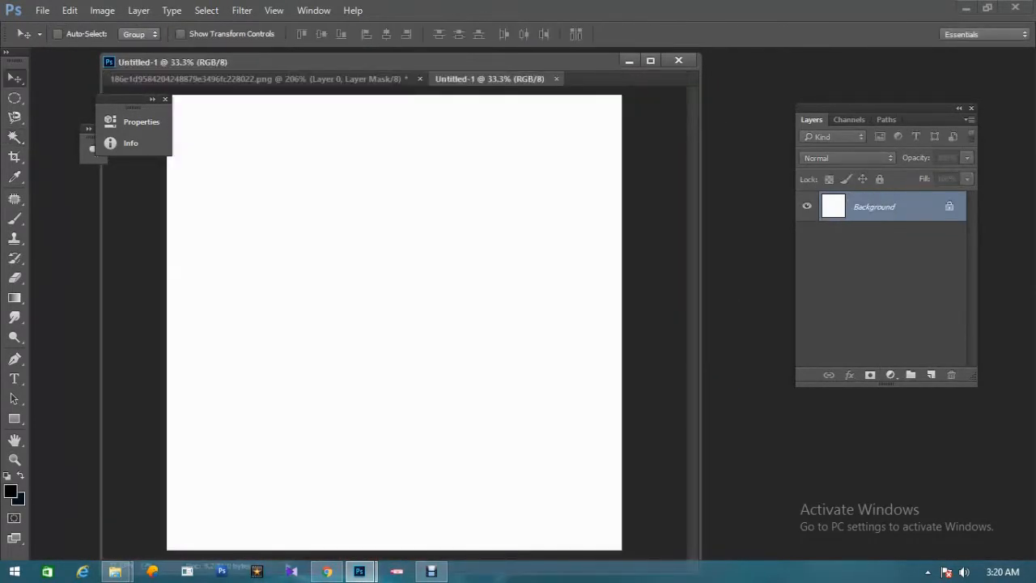
# Float the blank document in its own window and copy the masked jeep layer into it.
pyautogui.moveTo(447, 155); pyautogui.dragTo(449, 154)
pyautogui.moveTo(595, 336); pyautogui.dragTo(397, 390)
pyautogui.hotkey('ctrl', '0')
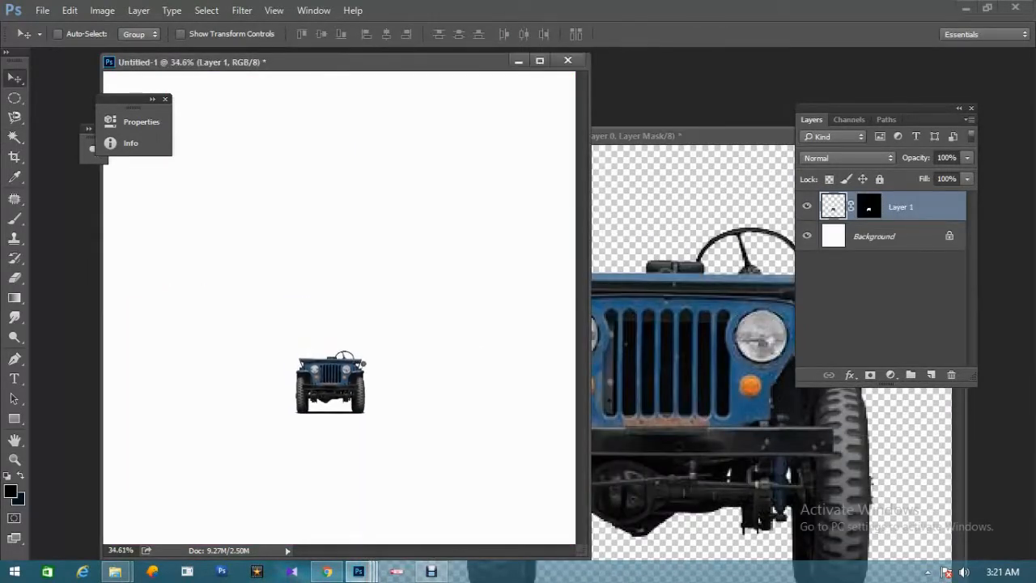
# Scale the jeep layer to about 181.5% with Free Transform.
pyautogui.hotkey('ctrl', 't')
pyautogui.moveTo(378, 337); pyautogui.dragTo(418, 302)
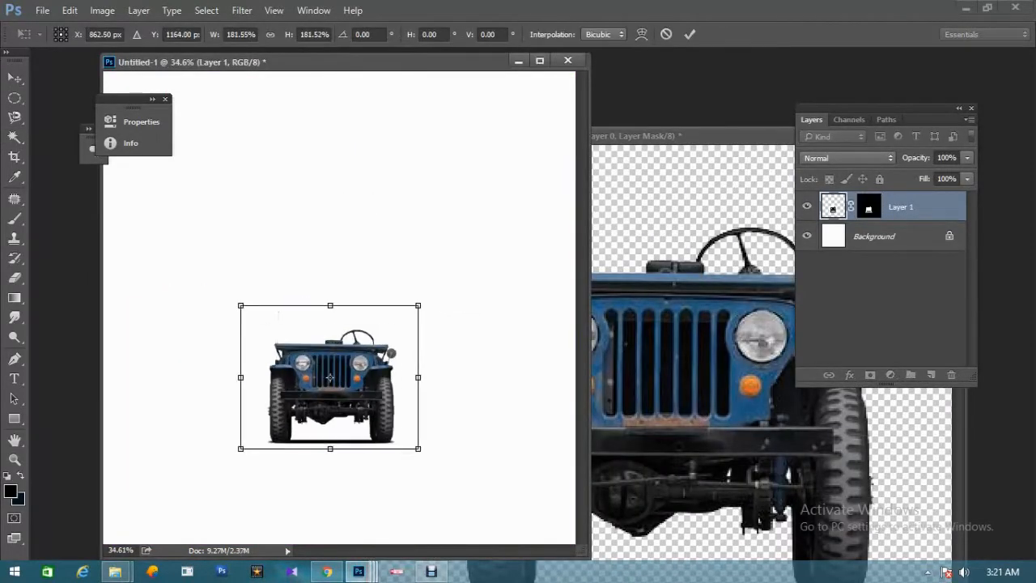
pyautogui.press('Return')
# Center the jeep horizontally on the whole canvas and deselect.
pyautogui.hotkey('ctrl', 'a')
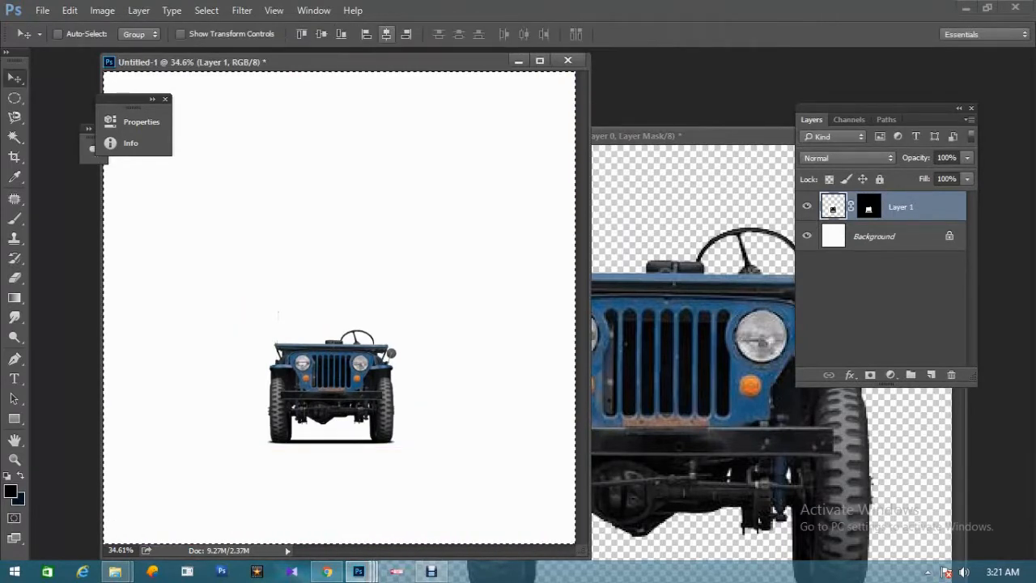
pyautogui.click(386, 34)
pyautogui.hotkey('ctrl', 't')
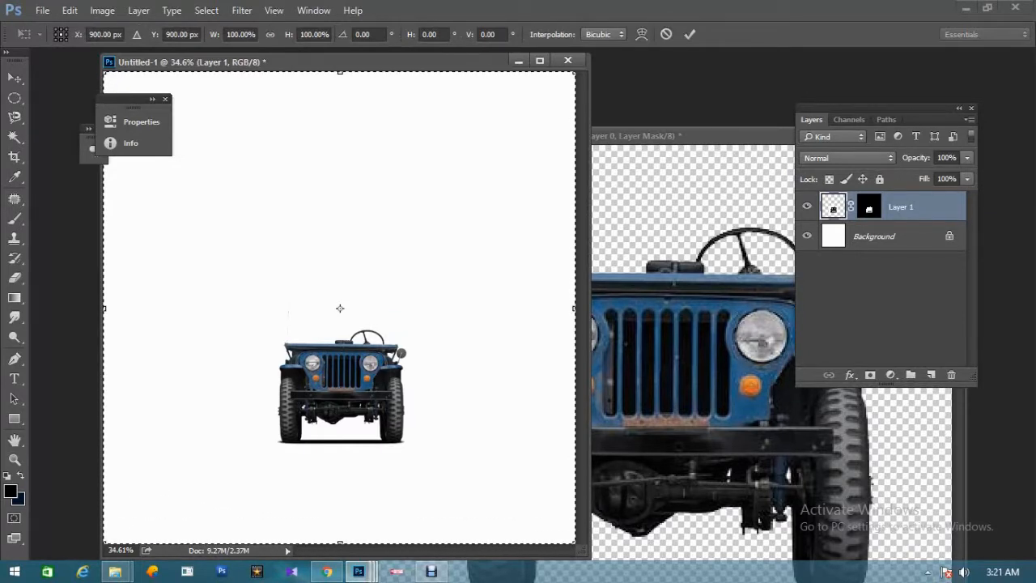
pyautogui.press('Return')
pyautogui.hotkey('ctrl', 'd')
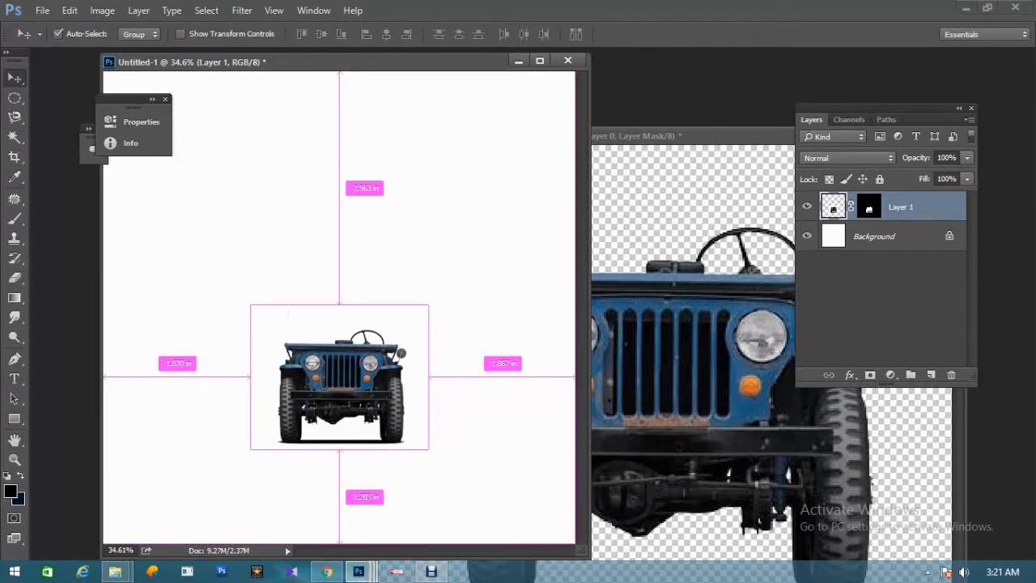
# Enlarge the centered jeep further to about 107.6% with Free Transform.
pyautogui.hotkey('ctrl', 't')
pyautogui.moveTo(428, 305); pyautogui.dragTo(441, 294)
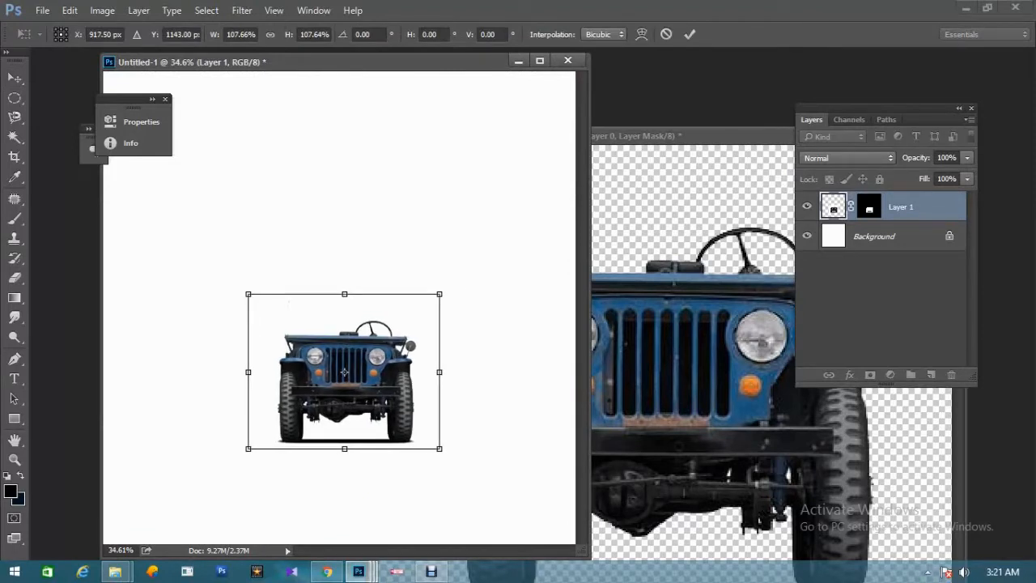
pyautogui.press('Return')
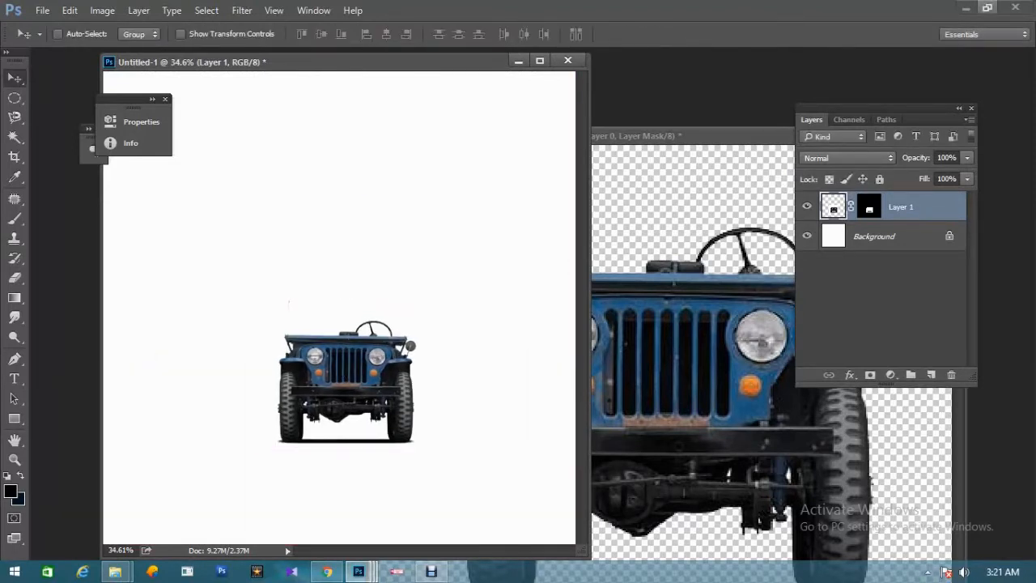
# Place the palm forest photo from the desktop along the canvas's lower edge and put its layer beneath the jeep.
pyautogui.click(966, 7)
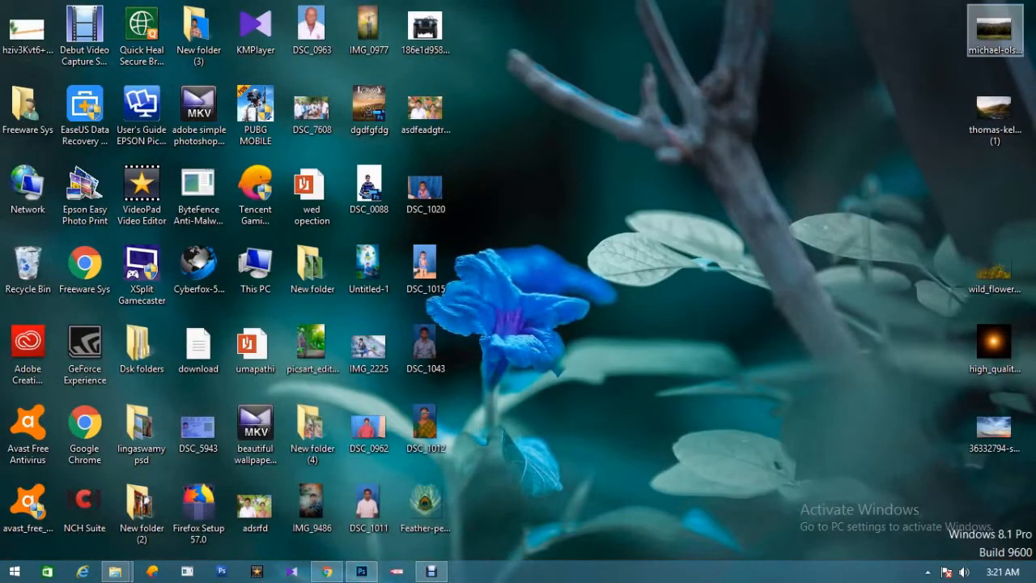
pyautogui.doubleClick(994, 31)
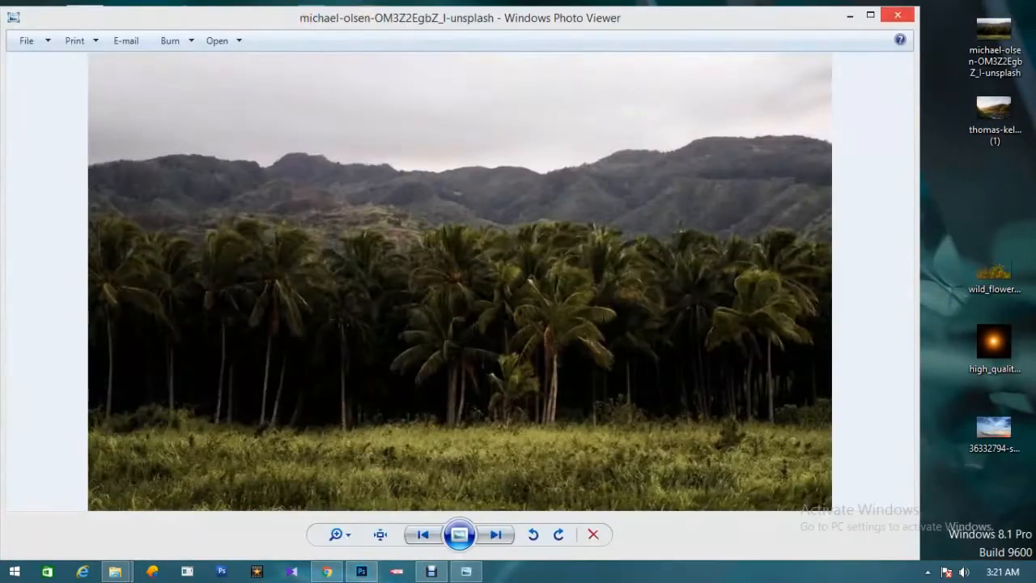
pyautogui.click(898, 14)
pyautogui.moveTo(994, 30); pyautogui.dragTo(597, 350)
pyautogui.moveTo(597, 350); pyautogui.dragTo(388, 340)
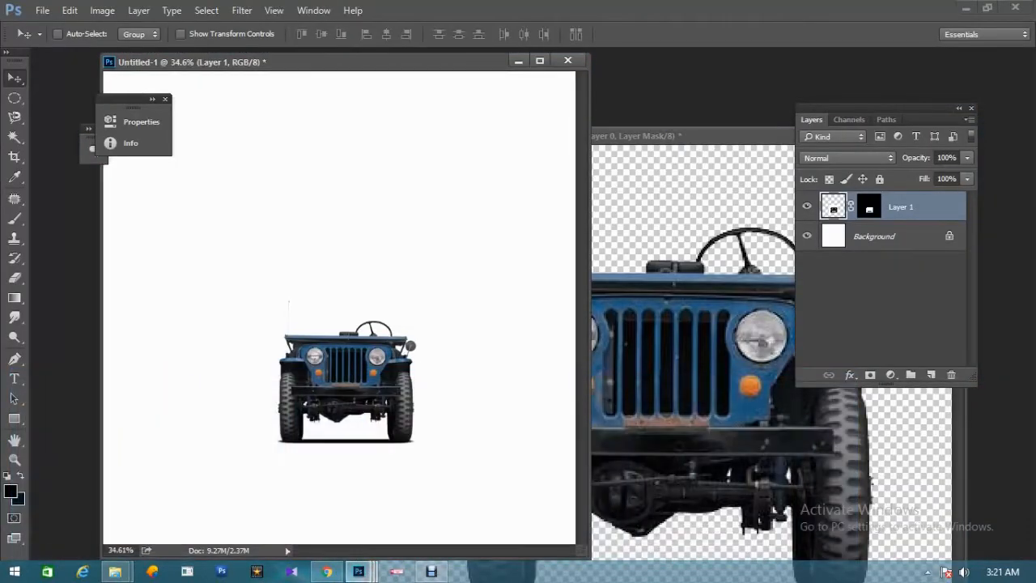
pyautogui.moveTo(484, 257); pyautogui.dragTo(483, 348)
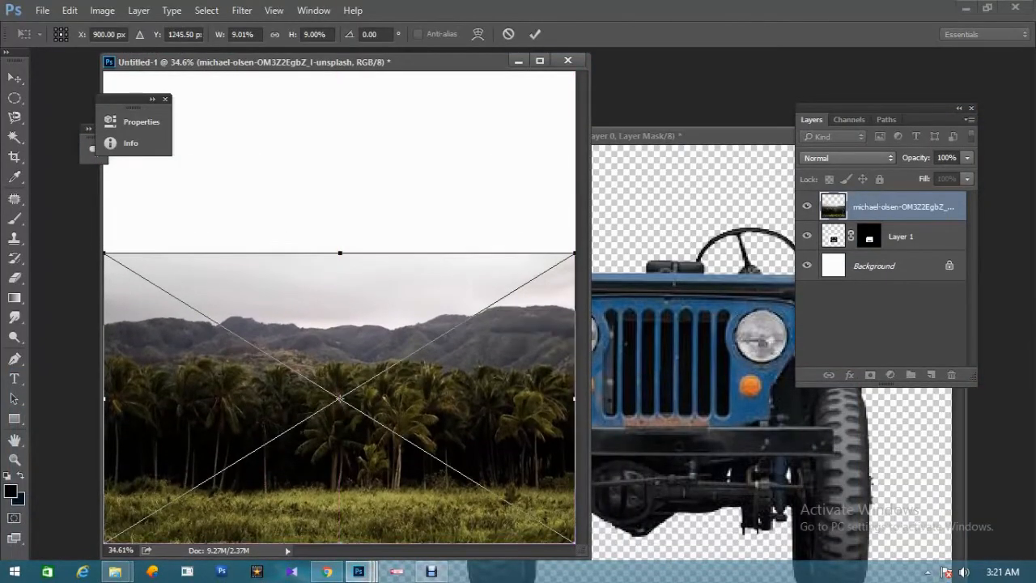
pyautogui.press('Return')
pyautogui.hotkey('ctrl', '[')
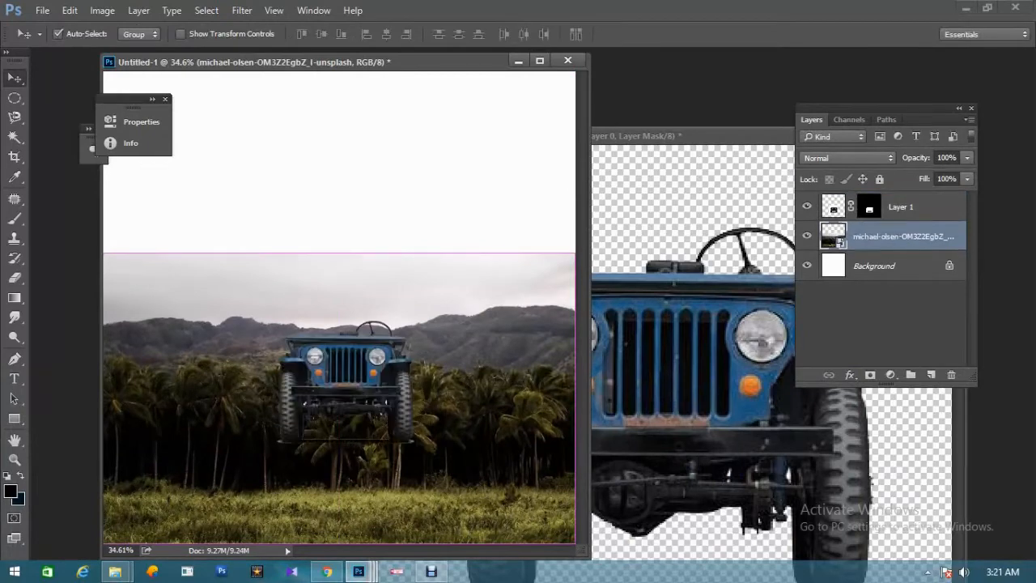
# In full-screen view, enlarge the palm forest photo beyond the canvas width and shift it up slightly.
pyautogui.press('f')
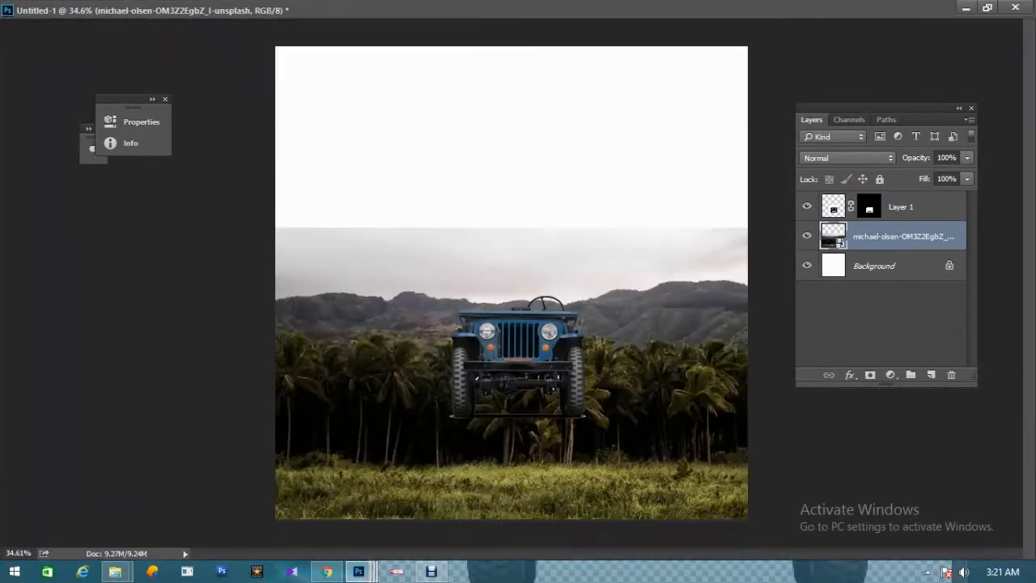
pyautogui.moveTo(554, 410)
pyautogui.mouseDown()
pyautogui.moveTo(554, 384)
pyautogui.moveTo(554, 393)
pyautogui.mouseUp()
pyautogui.hotkey('ctrl', 't')
pyautogui.moveTo(746, 211); pyautogui.dragTo(806, 175)
pyautogui.moveTo(699, 322); pyautogui.dragTo(698, 301)
pyautogui.press('Return')
# Move the jeep down onto the grass and enlarge it with Free Transform.
pyautogui.rightClick(532, 331)
pyautogui.click(552, 343)
pyautogui.moveTo(552, 344); pyautogui.dragTo(560, 397)
pyautogui.hotkey('ctrl', 't')
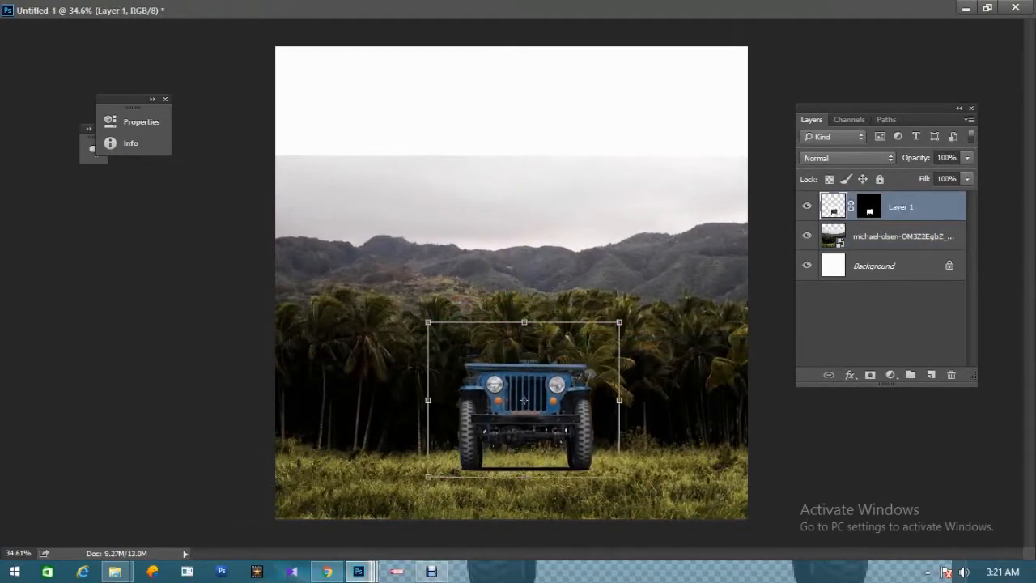
pyautogui.moveTo(619, 323); pyautogui.dragTo(642, 283)
pyautogui.press('Return')
# Select the palm forest layer and shift it slightly upward behind the jeep.
pyautogui.rightClick(640, 311)
pyautogui.click(689, 336)
pyautogui.rightClick(644, 308)
pyautogui.click(729, 317)
pyautogui.moveTo(680, 292); pyautogui.dragTo(678, 279)
pyautogui.press('Down')
pyautogui.press('Down')
pyautogui.press('Down')
pyautogui.press('Down')
pyautogui.press('Down')
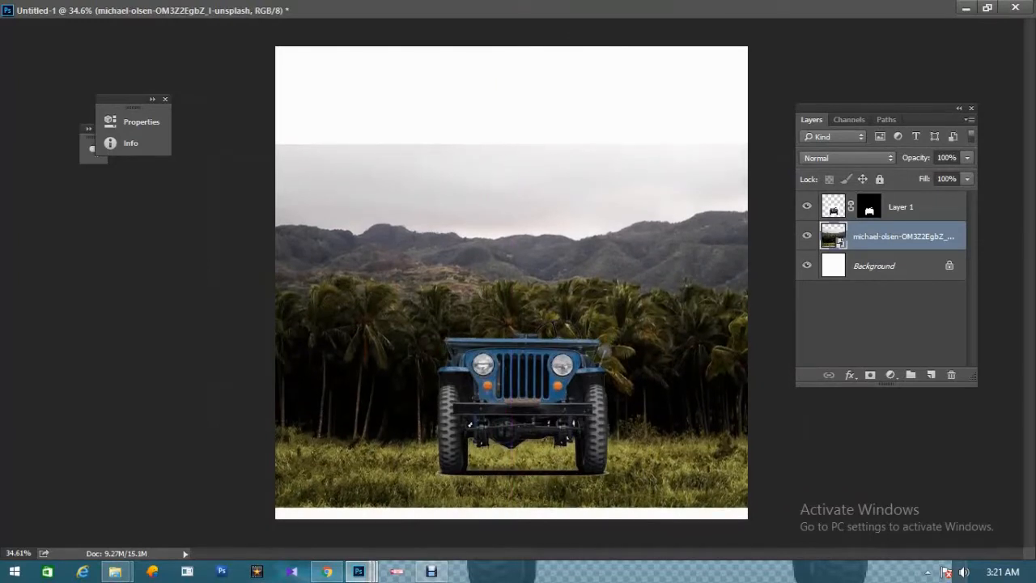
# Slightly enlarge the palm forest photo and lower it until its base meets the bottom edge of the canvas.
pyautogui.hotkey('ctrl', 't')
pyautogui.moveTo(216, 144); pyautogui.dragTo(211, 141)
pyautogui.moveTo(521, 237); pyautogui.dragTo(531, 234)
pyautogui.press('Down')
pyautogui.press('Down')
pyautogui.press('Down')
pyautogui.press('Down')
pyautogui.press('Down')
pyautogui.press('Down')
pyautogui.press('Down')
pyautogui.press('Down')
pyautogui.press('Down')
pyautogui.press('Down')
pyautogui.press('Down')
pyautogui.press('Down')
pyautogui.press('Down')
pyautogui.press('Down')
pyautogui.press('Down')
pyautogui.press('Down')
pyautogui.press('Down')
pyautogui.press('Down')
pyautogui.press('Down')
pyautogui.press('Down')
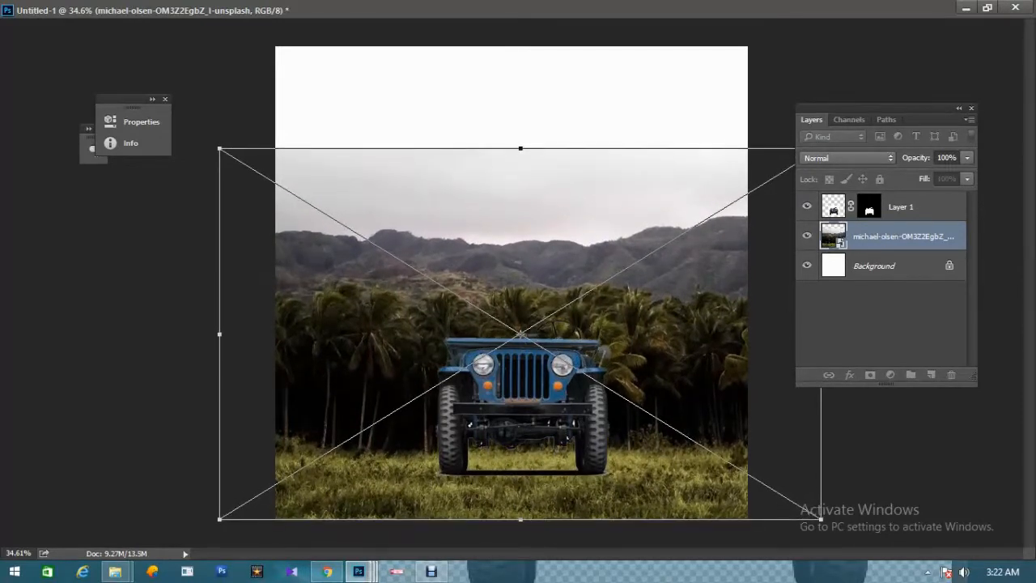
pyautogui.press('Return')
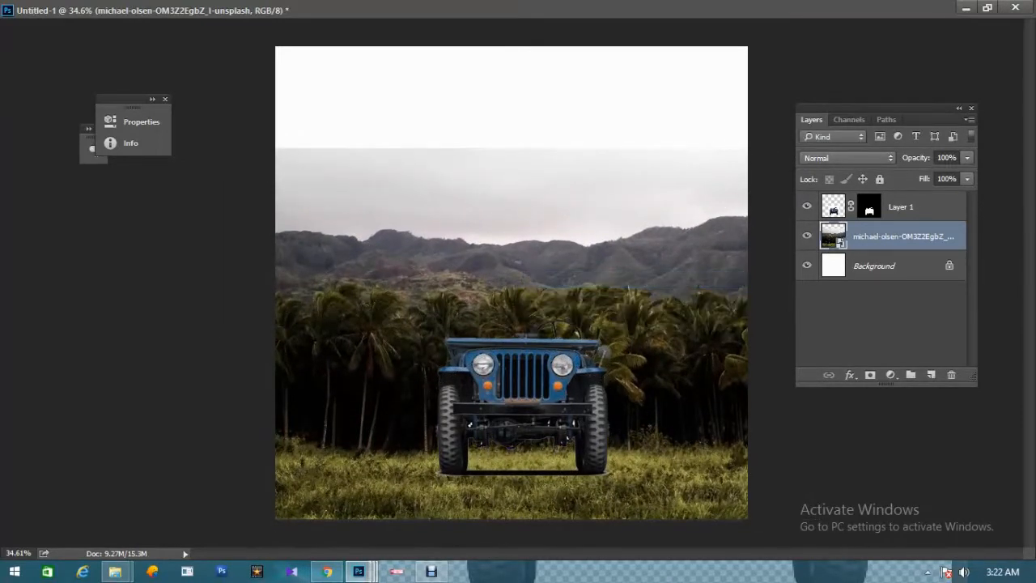
# Rasterize the palm forest layer and add a layer mask to it.
pyautogui.click(870, 375)
pyautogui.hotkey('ctrl', 'z')
pyautogui.rightClick(833, 237)
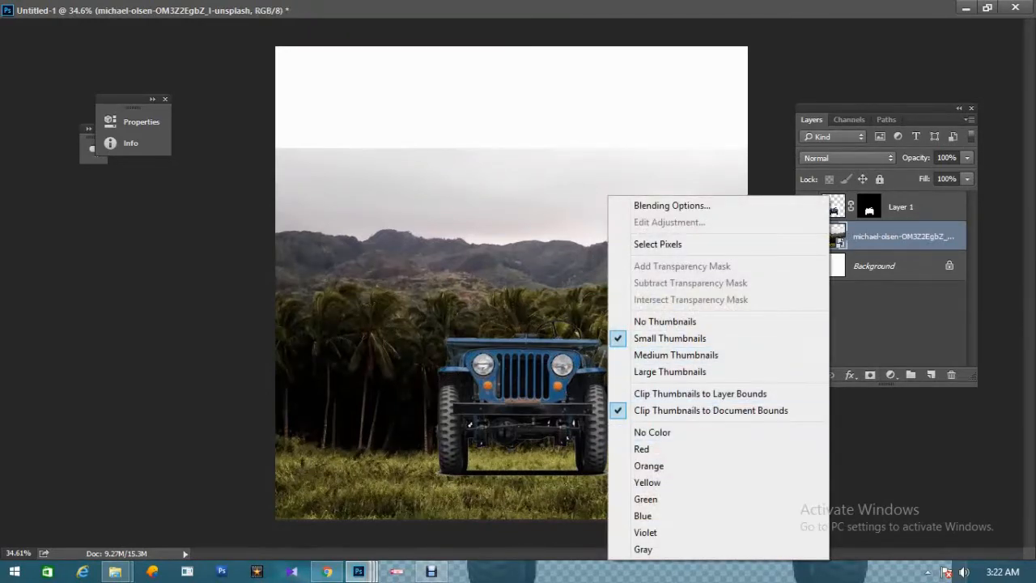
pyautogui.click(893, 243)
pyautogui.rightClick(893, 236)
pyautogui.click(702, 343)
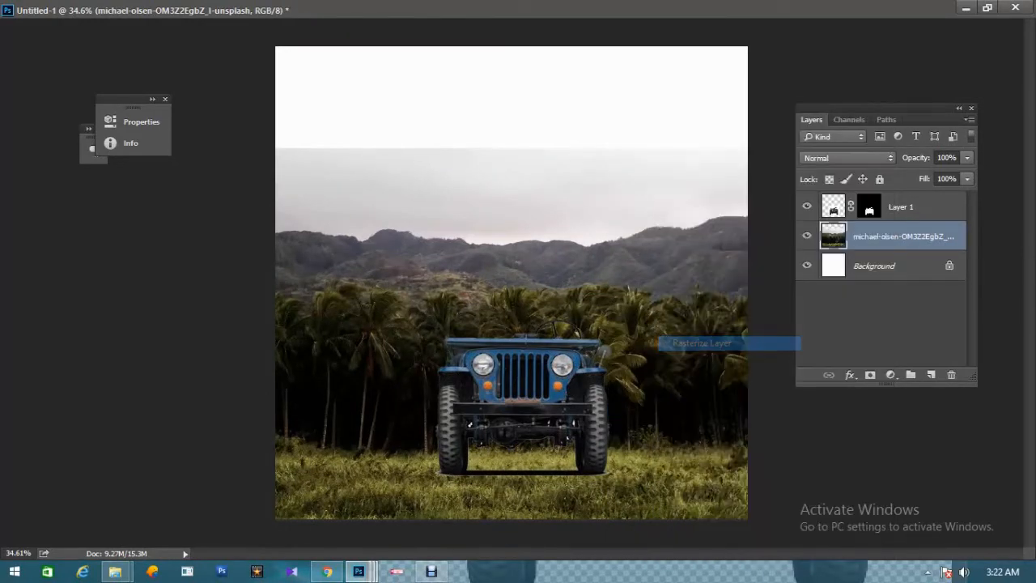
pyautogui.click(870, 375)
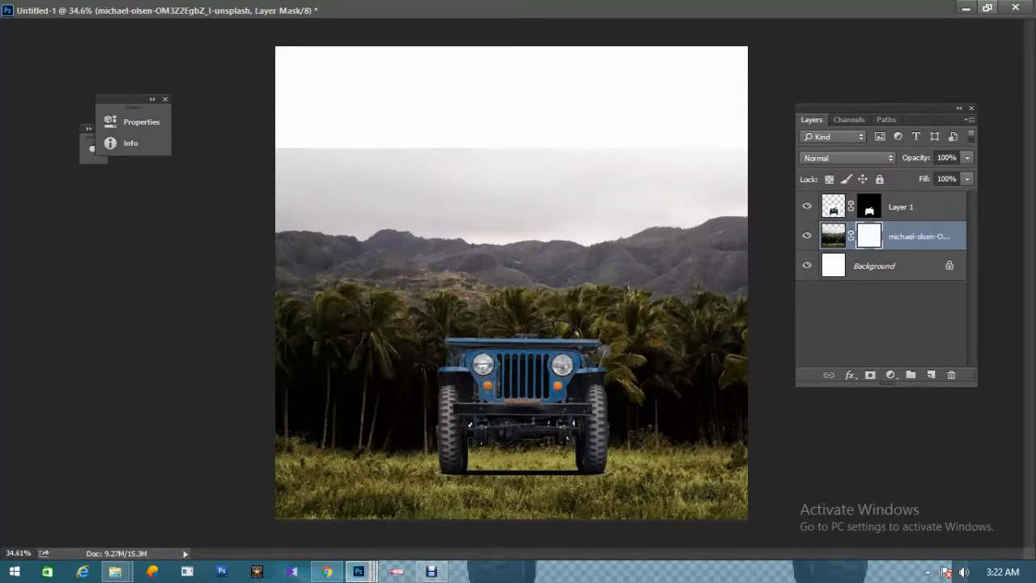
# Place the sunlit mountain photo from the desktop into the composite and move its layer beneath the palm forest.
pyautogui.click(988, 7)
pyautogui.click(965, 7)
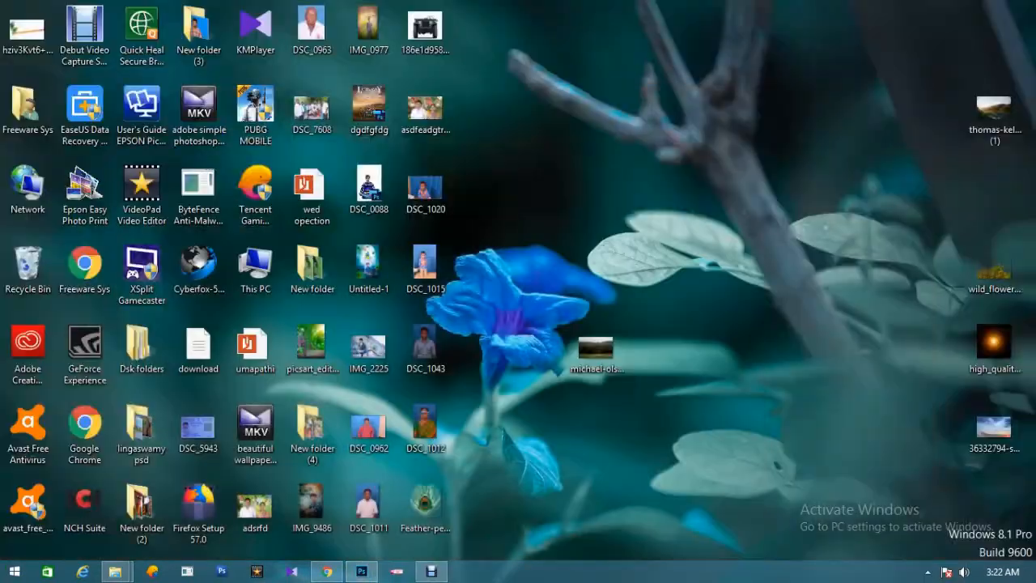
pyautogui.moveTo(990, 122); pyautogui.dragTo(570, 450)
pyautogui.click(995, 113)
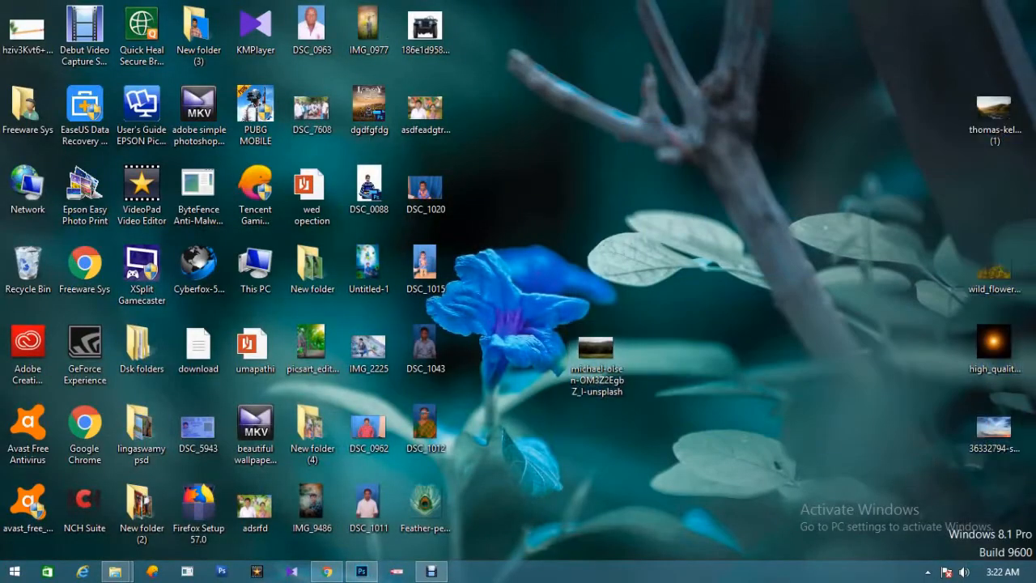
pyautogui.moveTo(994, 114); pyautogui.dragTo(340, 308)
pyautogui.press('Return')
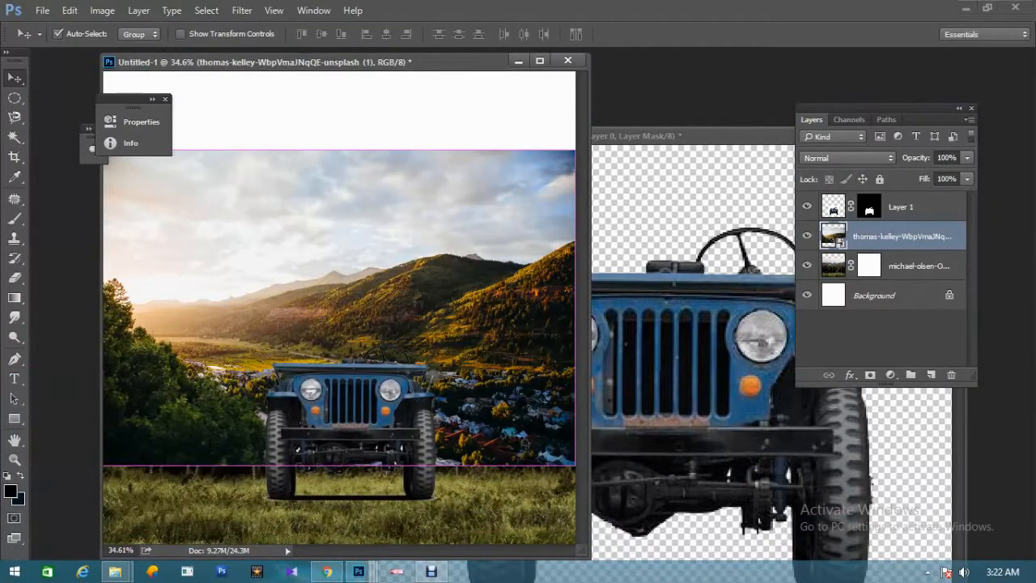
pyautogui.hotkey('ctrl', '[')
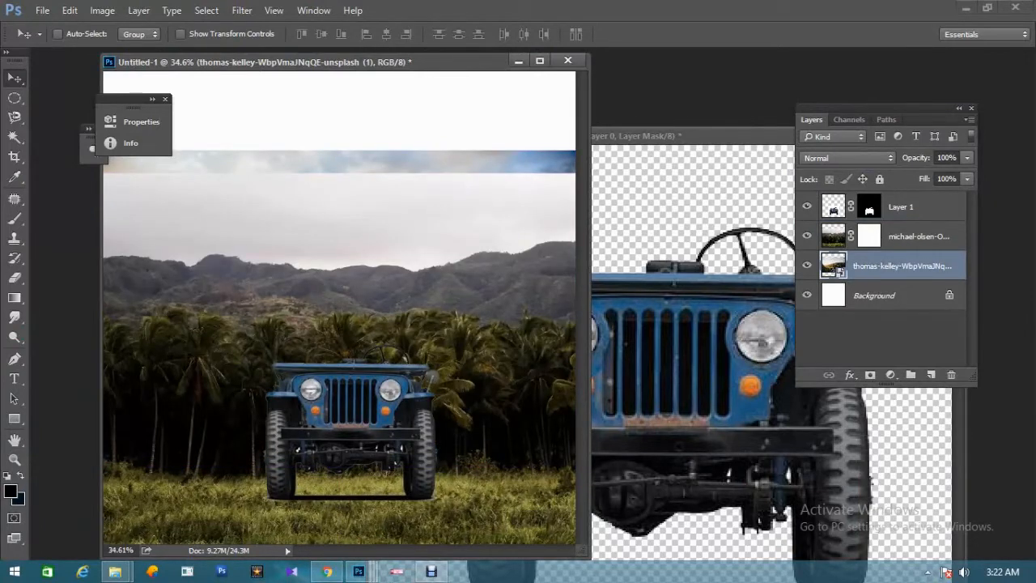
# Hide the palm photo's grey sky and hills with a linear gradient on its layer mask.
pyautogui.click(869, 236)
pyautogui.press('g')
pyautogui.moveTo(366, 168); pyautogui.dragTo(358, 310)
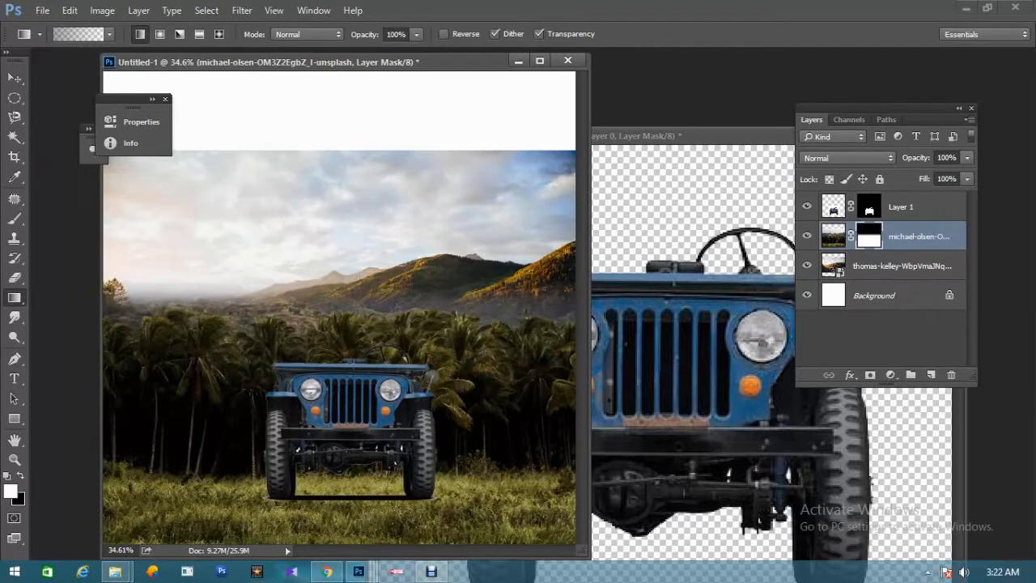
# Select the mountain photo layer and nudge it left and slightly up to fit behind the palms.
pyautogui.press('v')
pyautogui.rightClick(340, 220)
pyautogui.click(380, 228)
pyautogui.moveTo(380, 228)
pyautogui.mouseDown()
pyautogui.moveTo(390, 227)
pyautogui.moveTo(382, 233)
pyautogui.mouseUp()
pyautogui.press('Left')
pyautogui.press('Left')
pyautogui.press('Left')
pyautogui.press('Left')
pyautogui.press('Left')
pyautogui.press('Left')
pyautogui.press('Left')
pyautogui.press('Left')
pyautogui.press('Up')
pyautogui.press('Up')
pyautogui.press('Up')
pyautogui.press('Up')
# Scale the mountain photo to 8.01% and position it at X 904 px, Y 885 px.
pyautogui.hotkey('ctrl', '-')
pyautogui.hotkey('ctrl', 't')
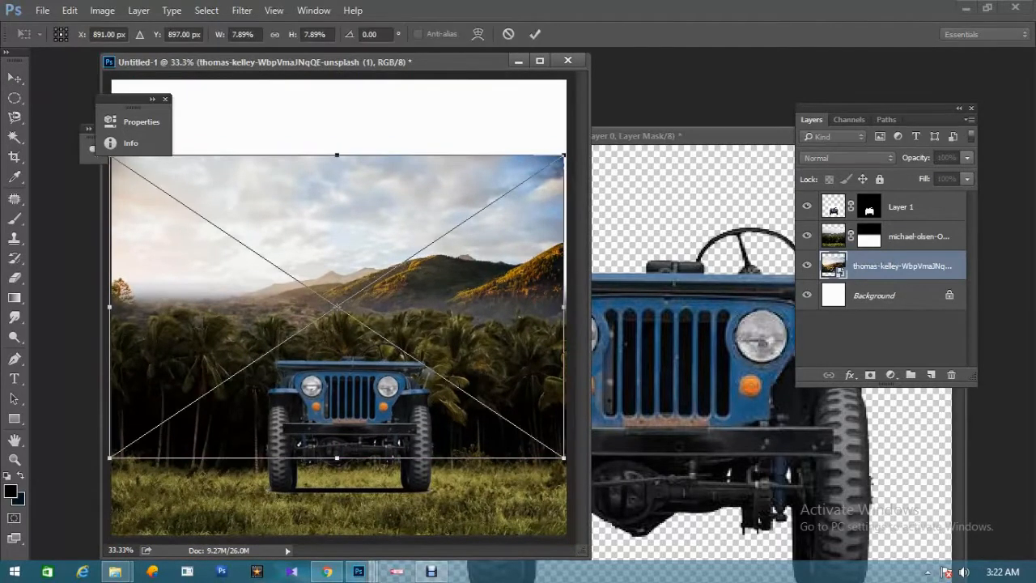
pyautogui.moveTo(564, 155); pyautogui.dragTo(570, 151)
pyautogui.press('Down')
pyautogui.press('Down')
pyautogui.press('Down')
pyautogui.press('Down')
pyautogui.press('Down')
pyautogui.press('Down')
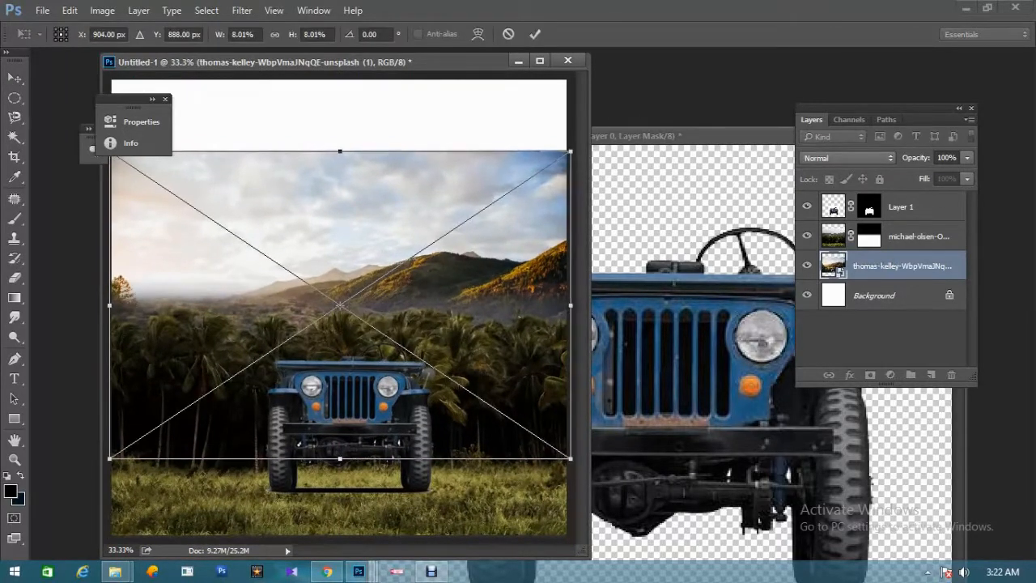
pyautogui.press('Up')
pyautogui.press('Up')
pyautogui.press('Up')
pyautogui.press('Up')
pyautogui.press('Up')
pyautogui.press('Up')
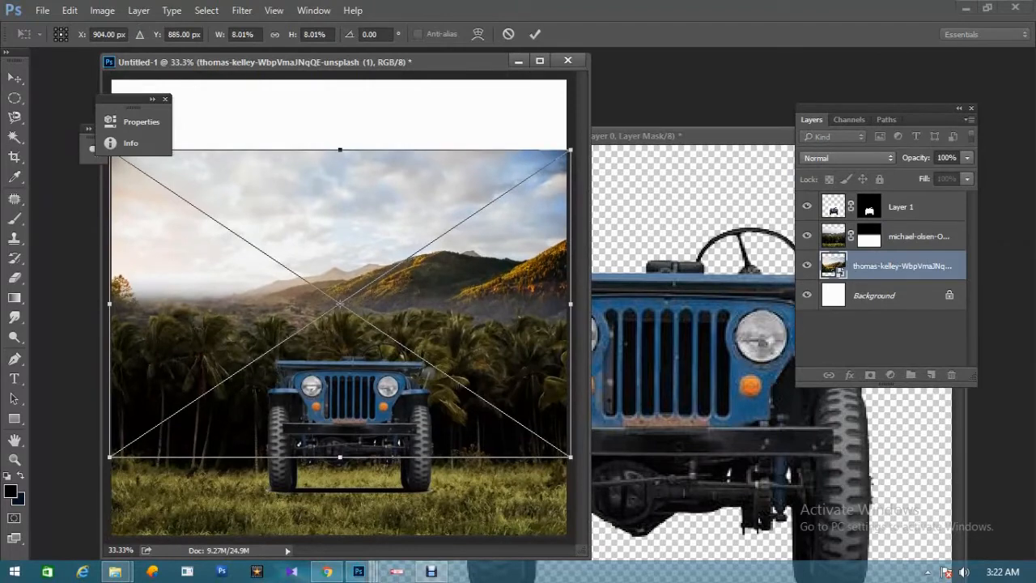
pyautogui.press('Return')
pyautogui.hotkey('ctrl', '+')
pyautogui.hotkey('ctrl', '+')
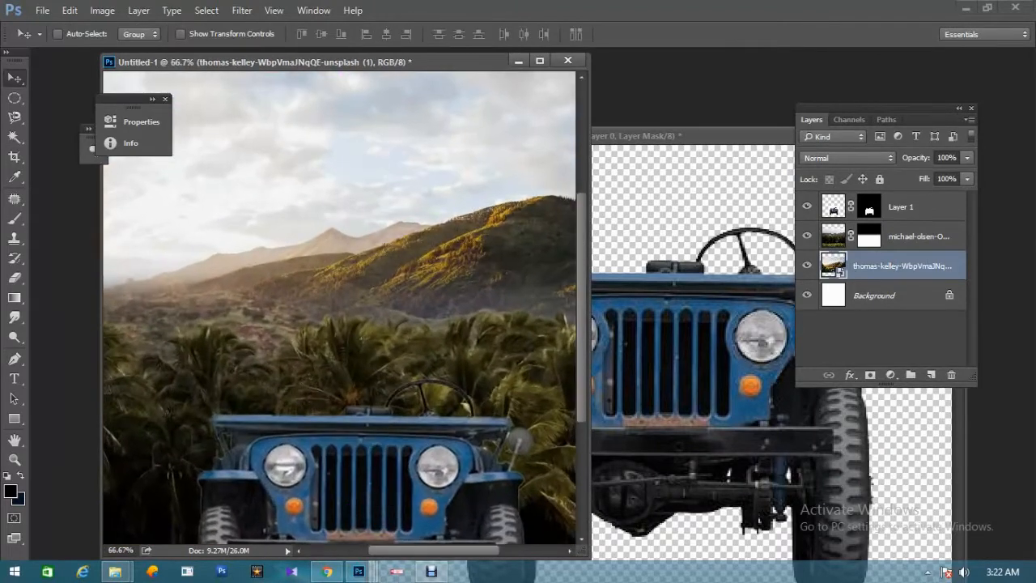
pyautogui.hotkey('ctrl', '0')
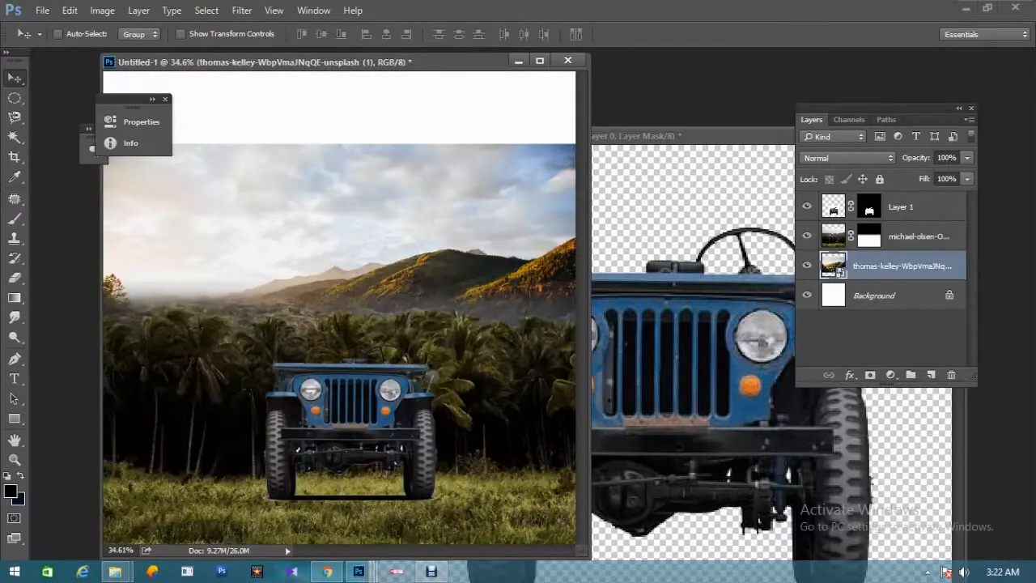
# Refine the blend between palms and mountains with a short gradient on the palm forest layer's mask.
pyautogui.click(869, 235)
pyautogui.press('g')
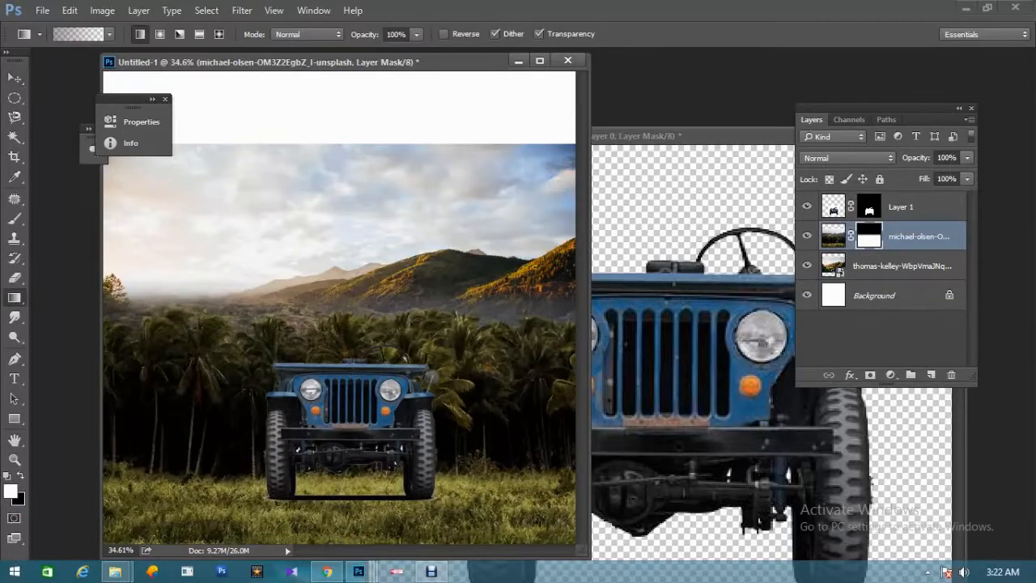
pyautogui.moveTo(350, 288); pyautogui.dragTo(350, 288)
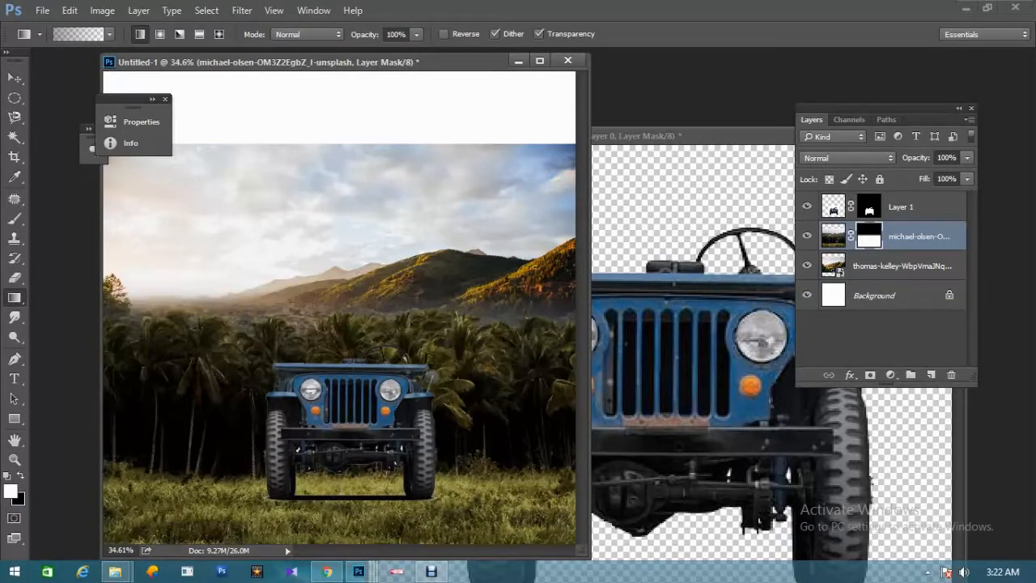
# Rasterize the mountain photo layer and add a layer mask to it.
pyautogui.click(902, 267)
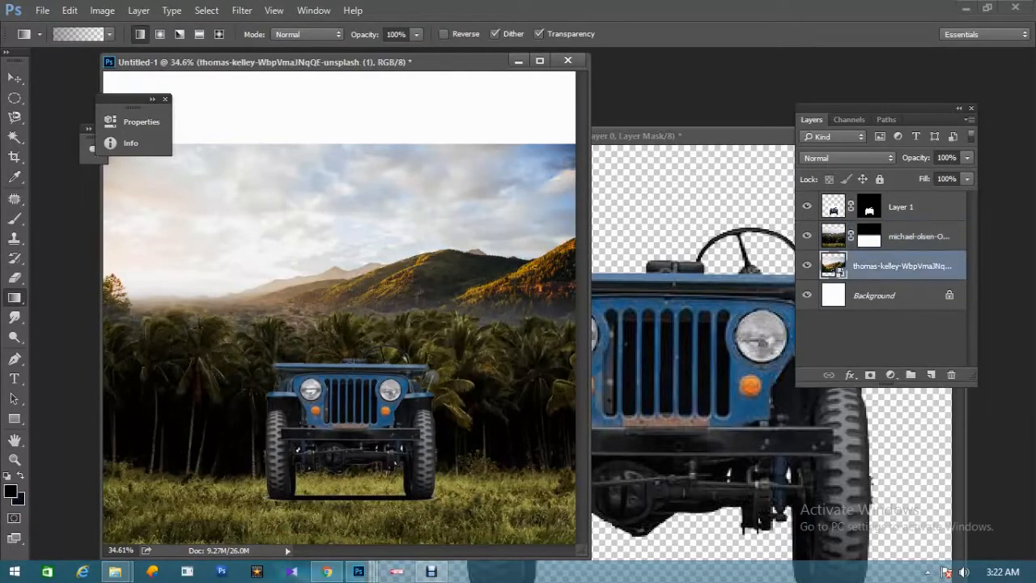
pyautogui.rightClick(833, 265)
pyautogui.rightClick(931, 265)
pyautogui.click(757, 343)
pyautogui.click(870, 374)
# Fade out the mountain photo's original sky with downward gradients on its layer mask, undoing the last tiny stroke.
pyautogui.moveTo(340, 93); pyautogui.dragTo(345, 242)
pyautogui.moveTo(331, 187); pyautogui.dragTo(331, 269)
pyautogui.moveTo(323, 197); pyautogui.dragTo(321, 291)
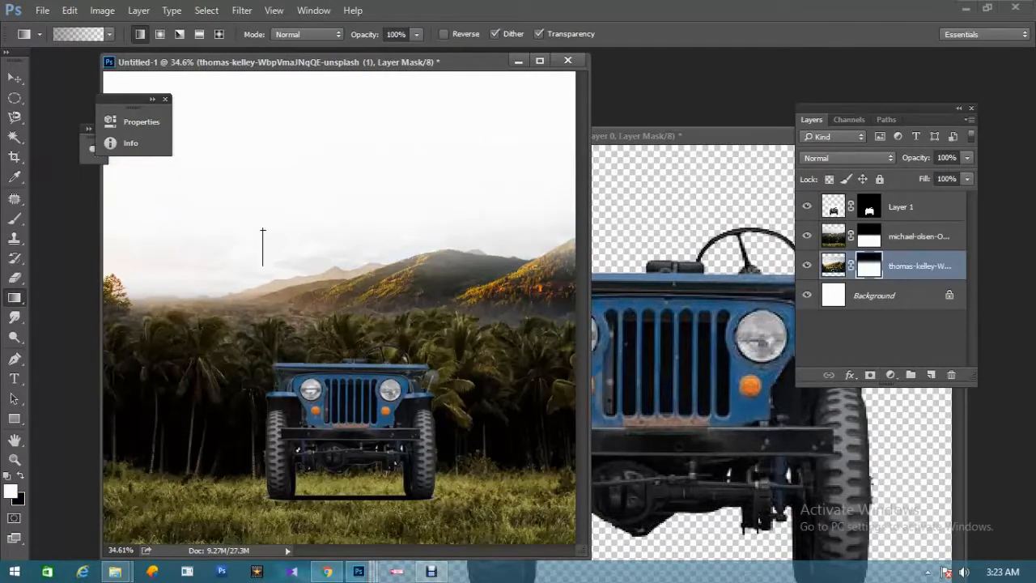
pyautogui.moveTo(262, 265); pyautogui.dragTo(263, 266)
pyautogui.hotkey('ctrl', 'z')
pyautogui.press('v')
# Switch to the desktop and preview the 36332794-sky-wallpaper-hd image in Windows Photo Viewer.
pyautogui.click(965, 7)
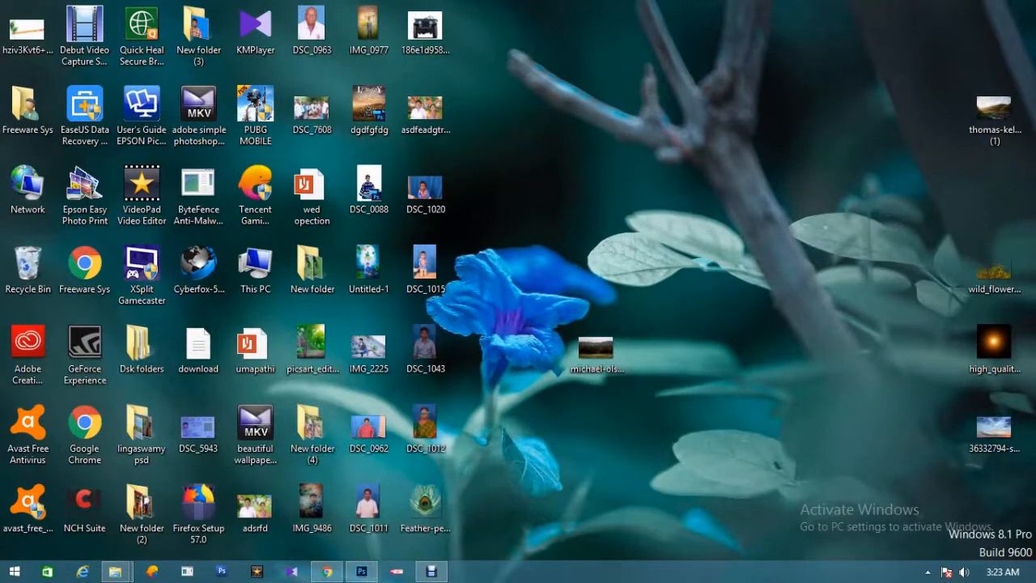
pyautogui.click(994, 429)
pyautogui.moveTo(916, 452); pyautogui.dragTo(821, 458)
pyautogui.doubleClick(993, 429)
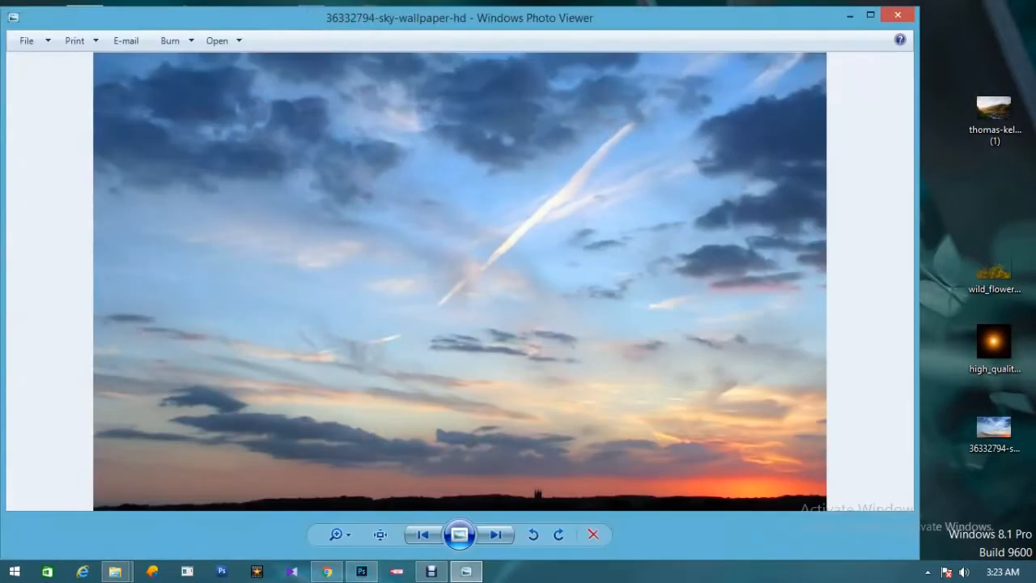
pyautogui.click(897, 14)
pyautogui.moveTo(712, 453); pyautogui.dragTo(545, 488)
# Place 36332794-sky-wallpaper-hd from the desktop into the Photoshop composite, stack it below the mountain layer and shift it up.
pyautogui.click(994, 428)
pyautogui.moveTo(794, 462); pyautogui.dragTo(594, 498)
pyautogui.moveTo(994, 430); pyautogui.dragTo(555, 500)
pyautogui.moveTo(937, 433); pyautogui.dragTo(340, 226)
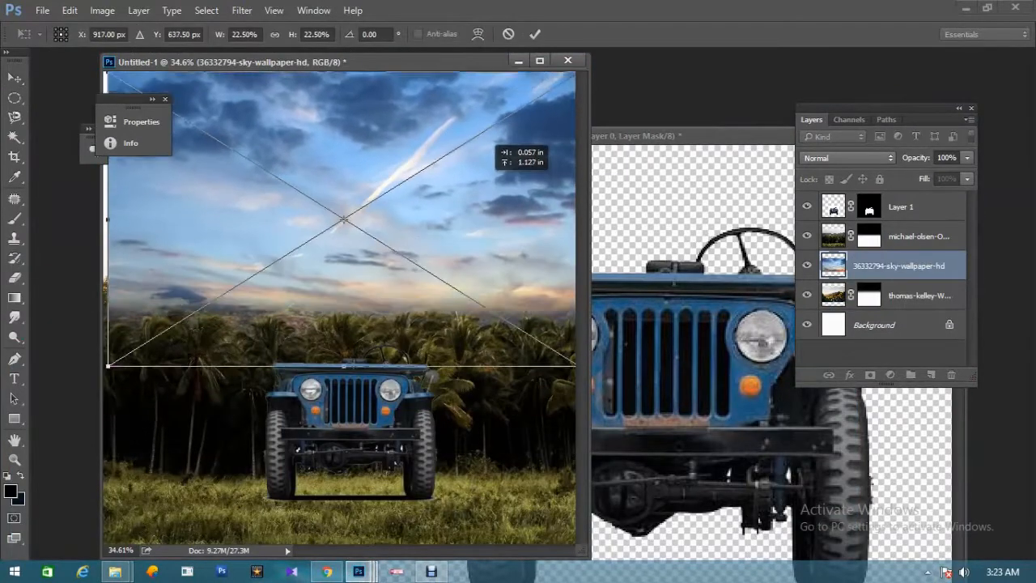
pyautogui.press('Return')
pyautogui.hotkey('ctrl', '[')
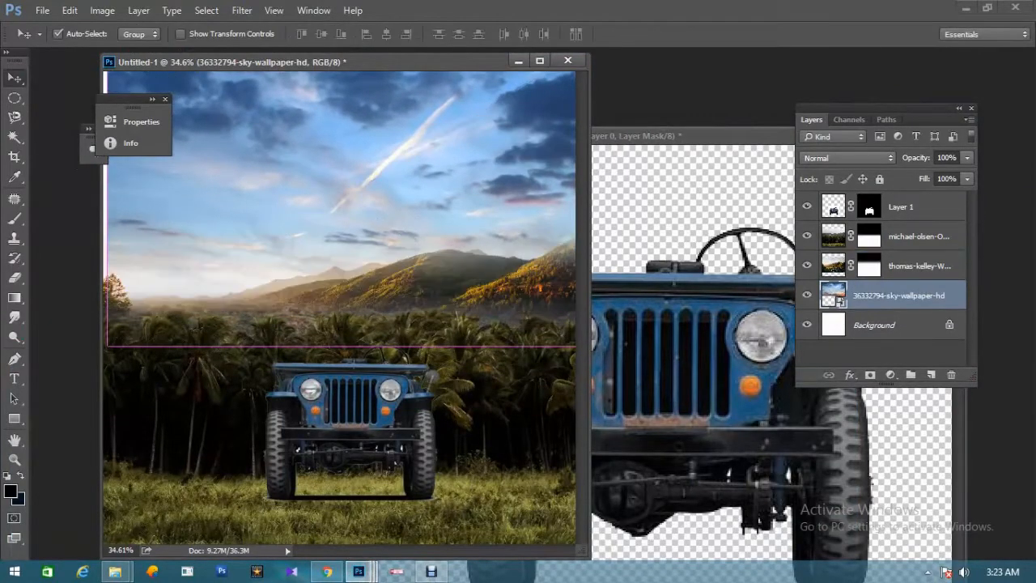
pyautogui.moveTo(449, 146); pyautogui.dragTo(447, 78)
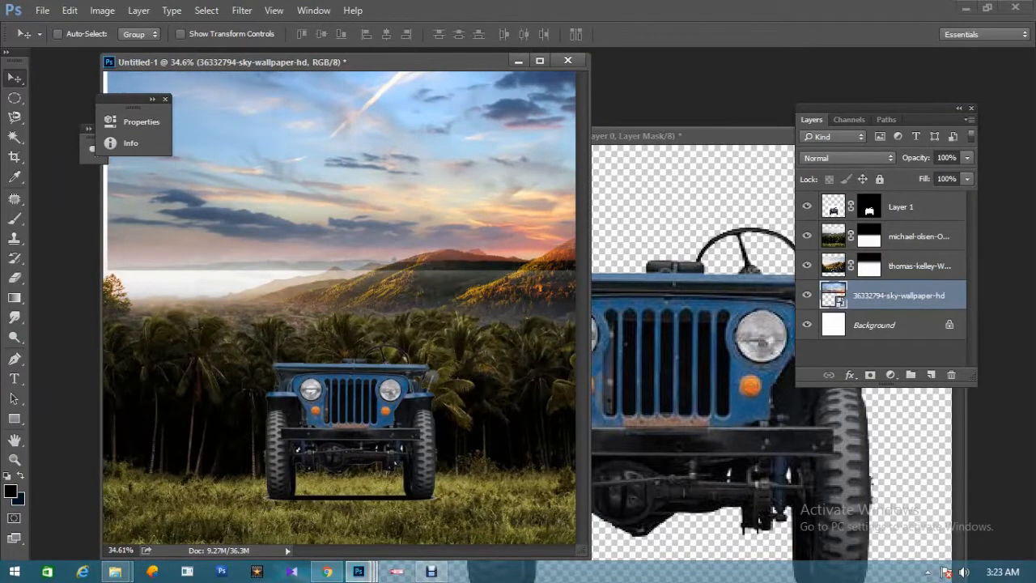
# Add a solid color fill layer directly above the Background in the peach tone da9684, sampled from the sunset sky.
pyautogui.click(874, 324)
pyautogui.click(890, 375)
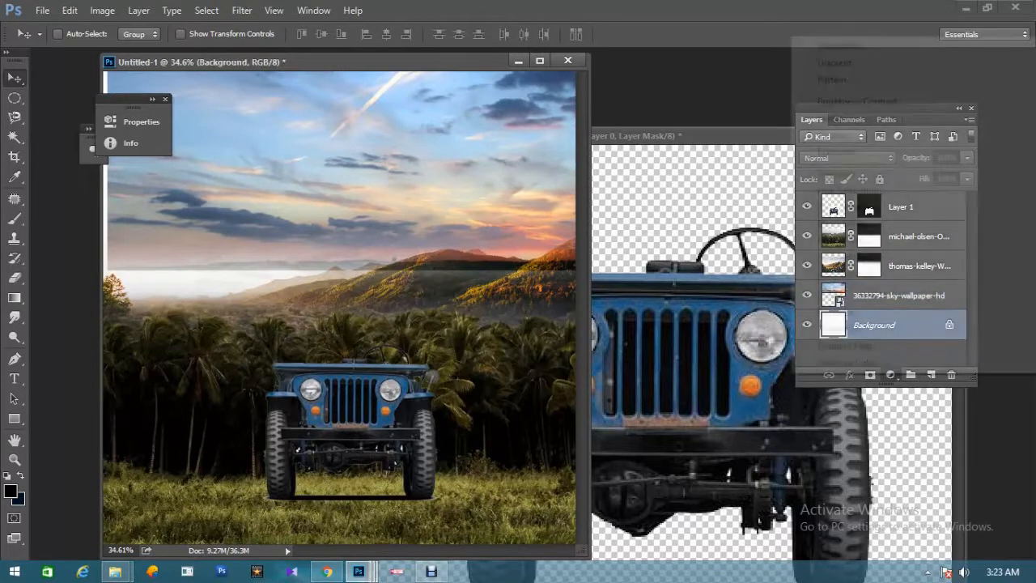
pyautogui.click(842, 46)
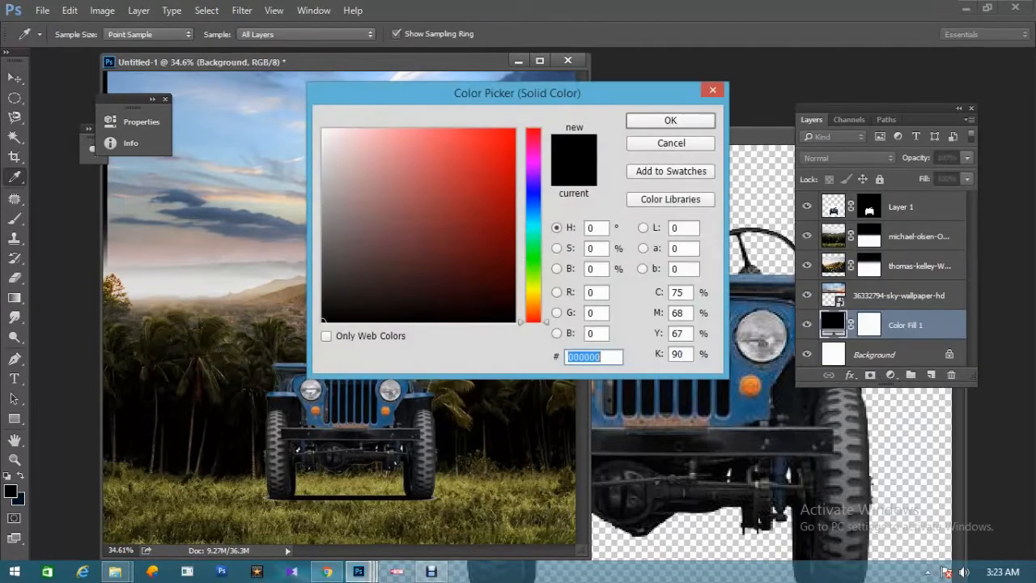
pyautogui.moveTo(567, 93); pyautogui.dragTo(865, 93)
pyautogui.click(510, 236)
pyautogui.click(524, 237)
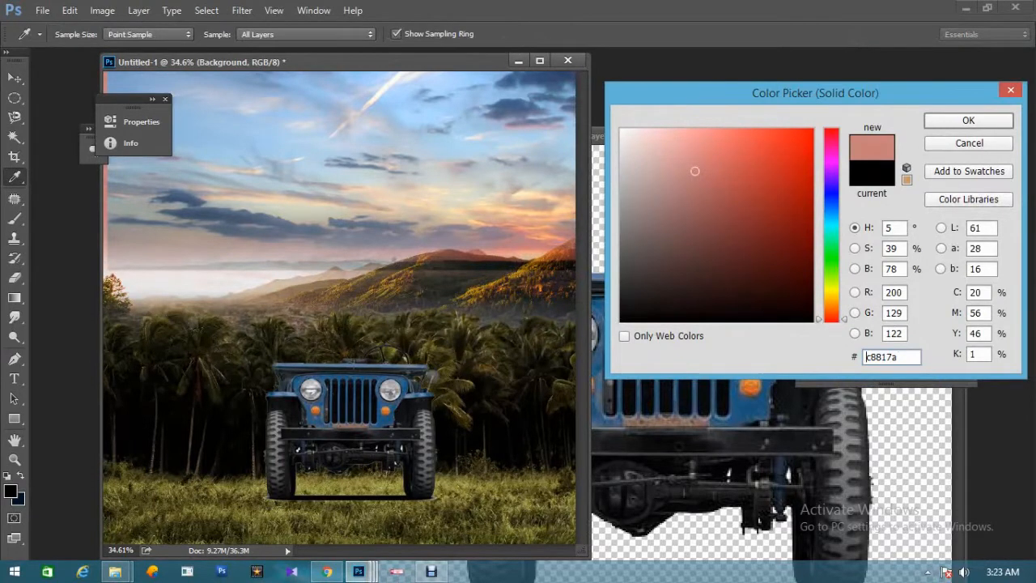
pyautogui.click(526, 230)
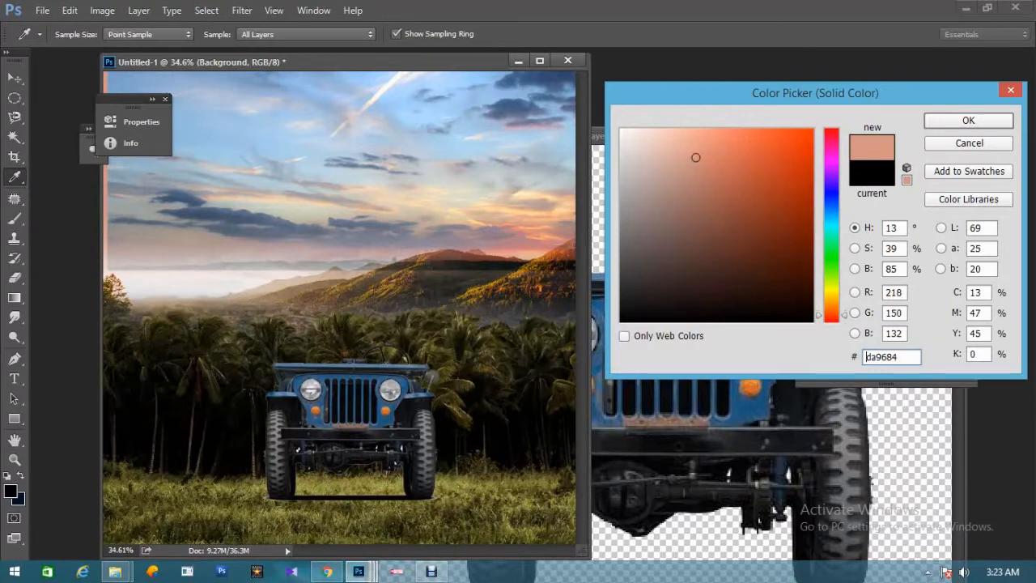
pyautogui.click(968, 119)
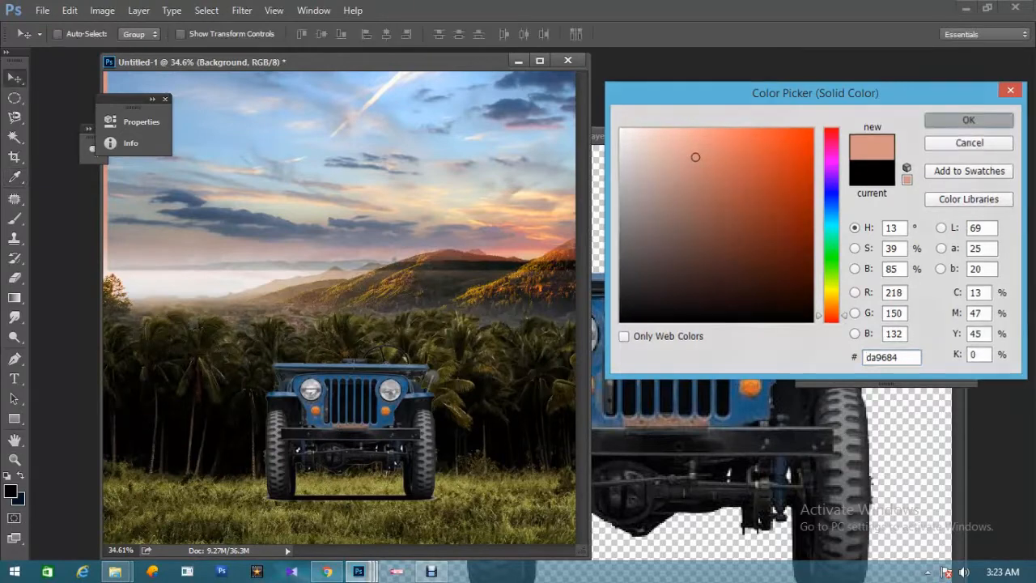
# Select the sky wallpaper layer and move it down and slightly left to cover the gap above the mountains.
pyautogui.hotkey('ctrl', '-')
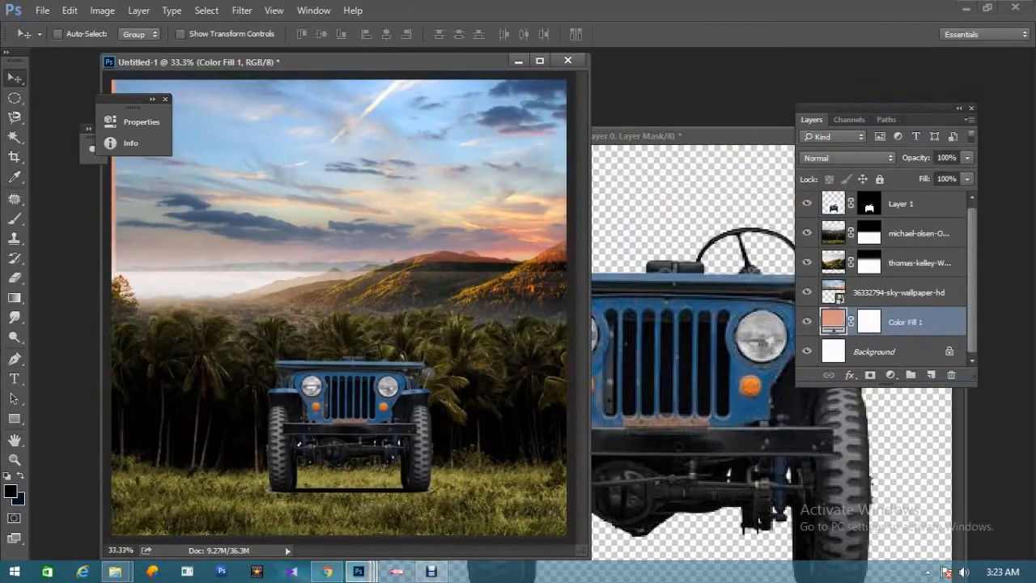
pyautogui.rightClick(340, 159)
pyautogui.click(419, 166)
pyautogui.moveTo(420, 165); pyautogui.dragTo(414, 189)
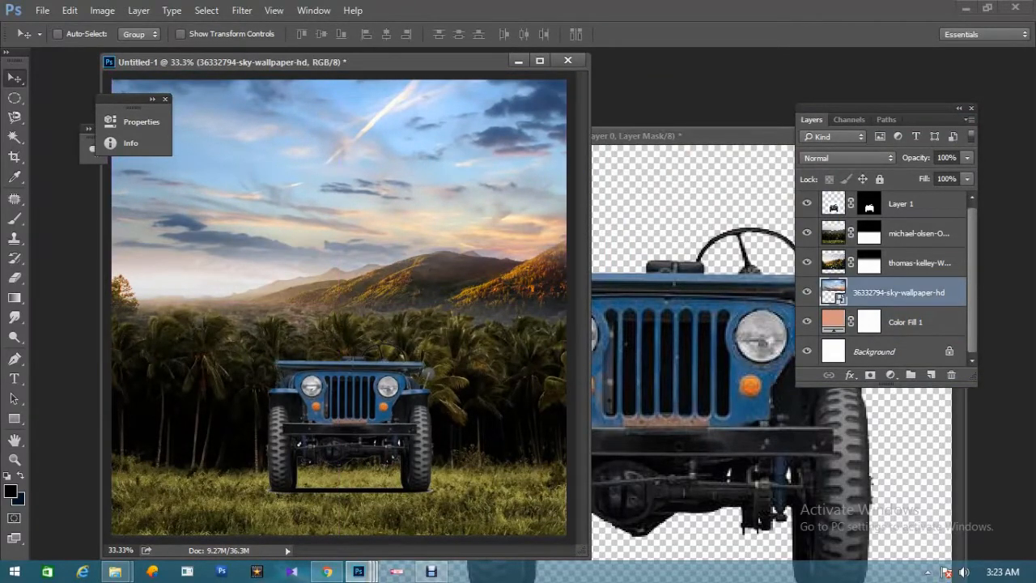
# Rasterize the sky layer, add a layer mask and fade its lower part with a short vertical gradient.
pyautogui.rightClick(863, 292)
pyautogui.click(670, 343)
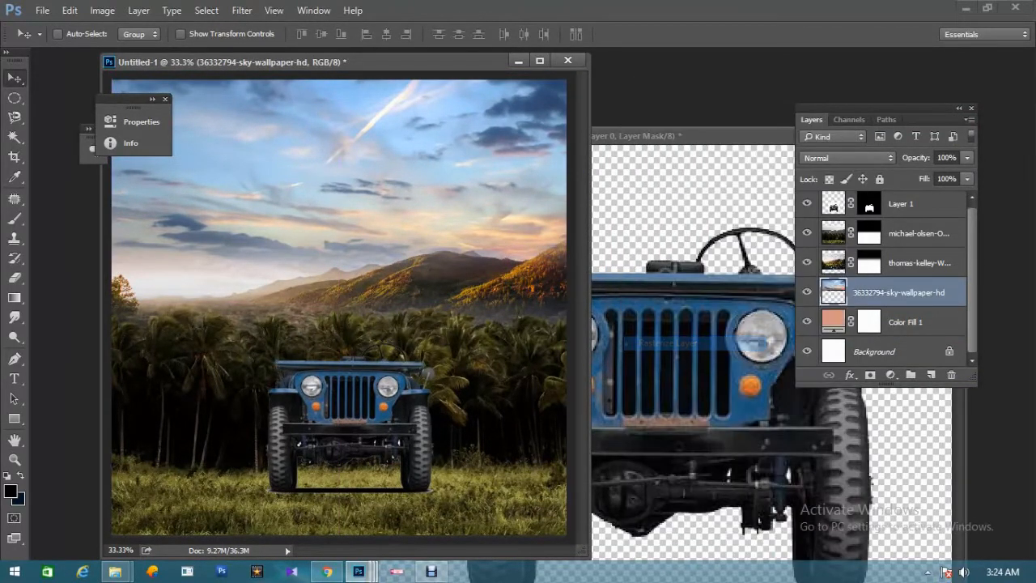
pyautogui.click(870, 375)
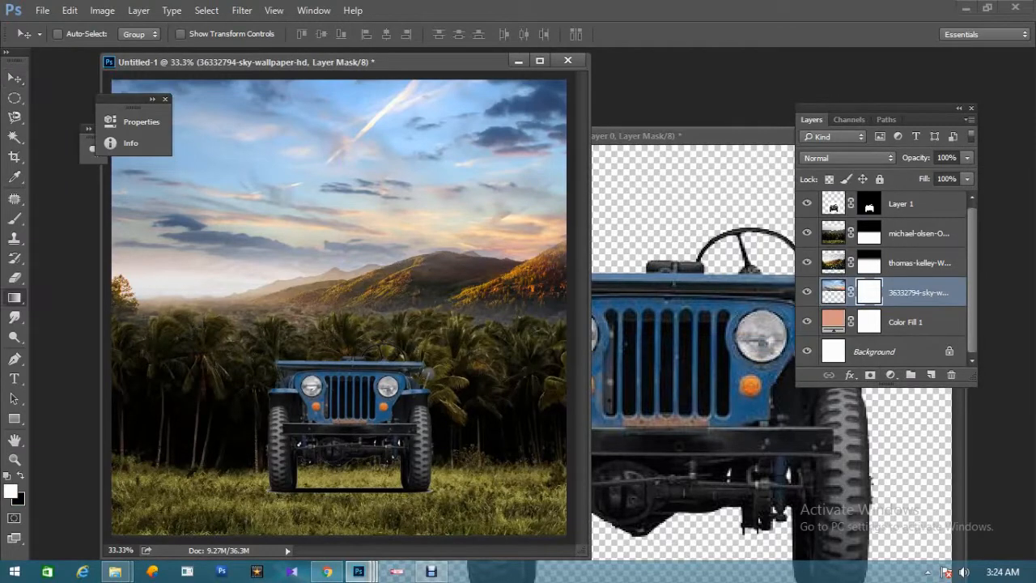
pyautogui.press('g')
pyautogui.moveTo(341, 232); pyautogui.dragTo(342, 202)
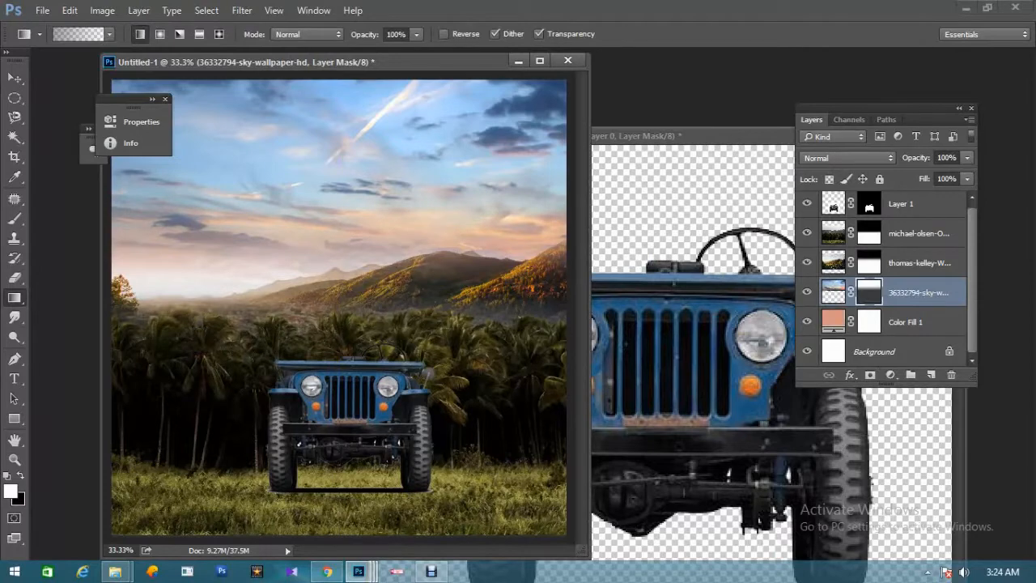
# Squash the sky photo vertically by lowering its top edge so more clouds fit inside the canvas.
pyautogui.hotkey('ctrl', '-')
pyautogui.hotkey('ctrl', '-')
pyautogui.hotkey('ctrl', '-')
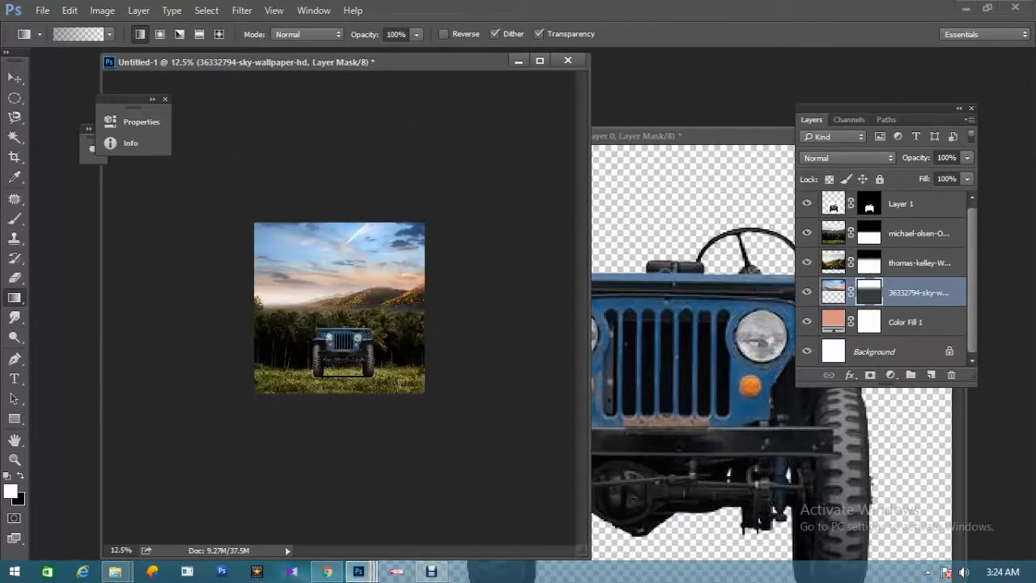
pyautogui.hotkey('ctrl', '0')
pyautogui.press('v')
pyautogui.hotkey('ctrl', 't')
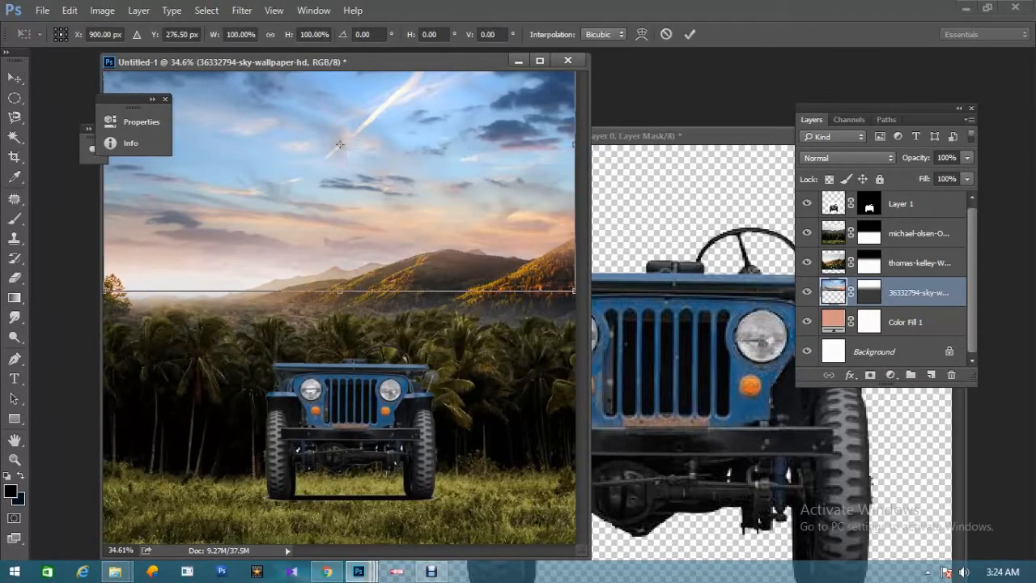
pyautogui.hotkey('ctrl', '-')
pyautogui.hotkey('ctrl', '-')
pyautogui.hotkey('ctrl', '-')
pyautogui.moveTo(339, 157); pyautogui.dragTo(339, 178)
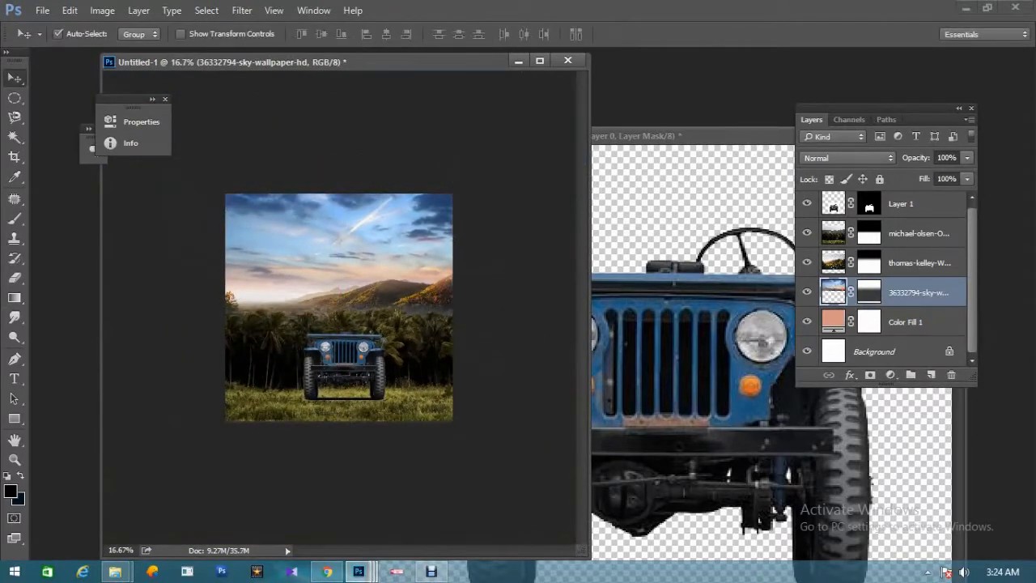
pyautogui.hotkey('ctrl', '0')
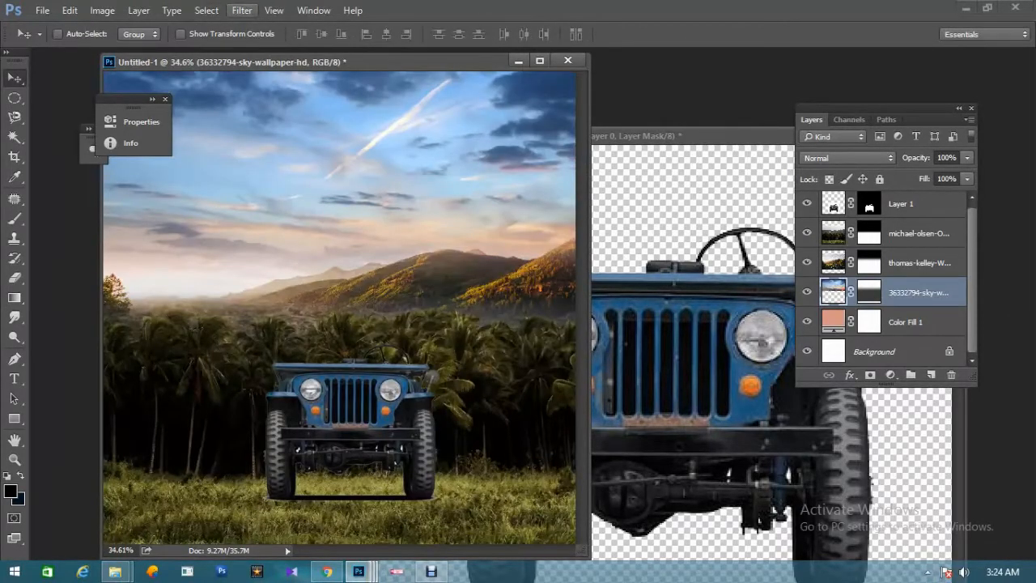
# Start the Camera Raw filter on the sky layer, setting Temperature to +15 and Blues saturation to -8.
pyautogui.click(241, 10)
pyautogui.click(281, 99)
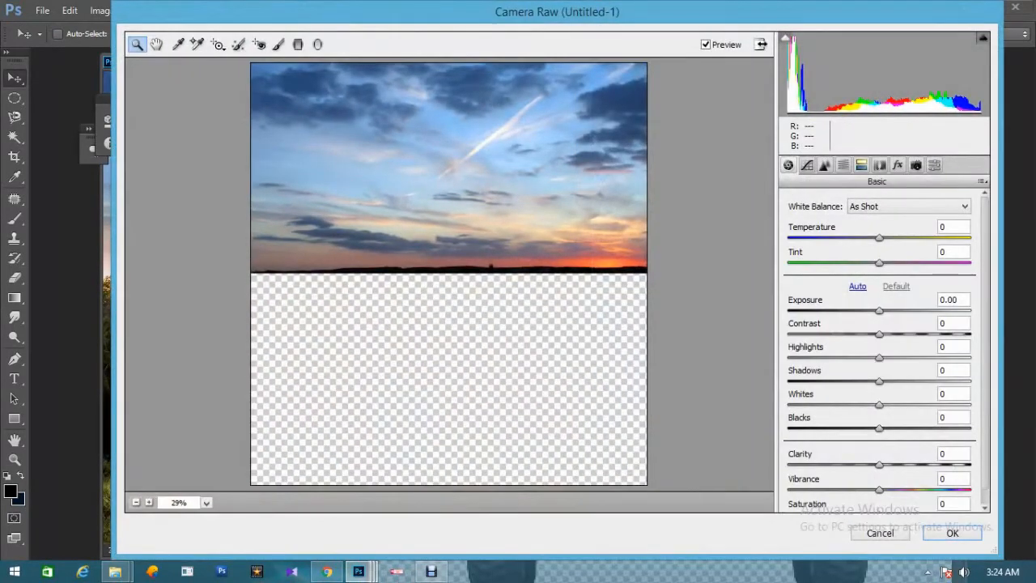
pyautogui.moveTo(879, 238); pyautogui.dragTo(893, 237)
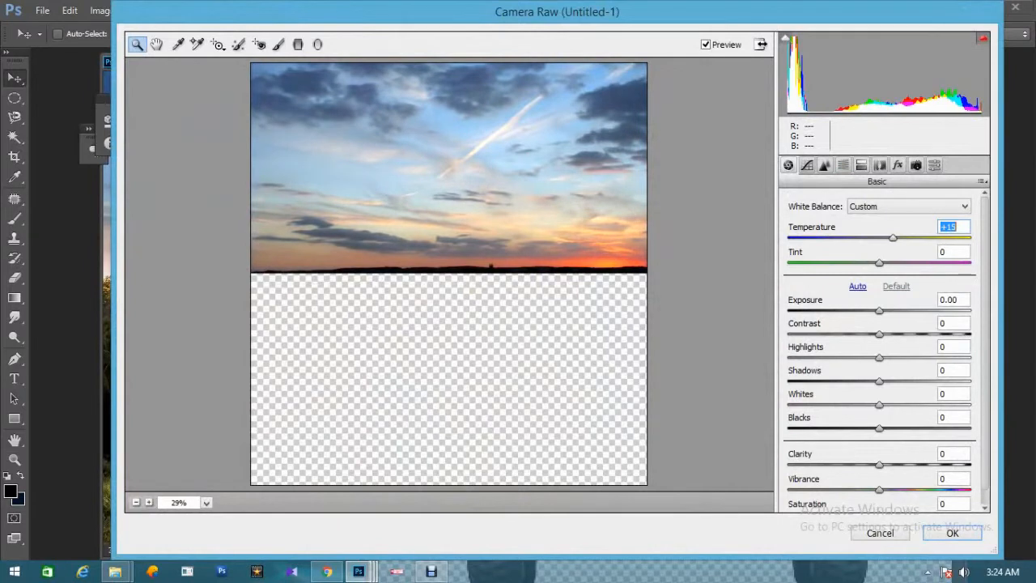
pyautogui.click(843, 165)
pyautogui.moveTo(884, 397); pyautogui.dragTo(876, 397)
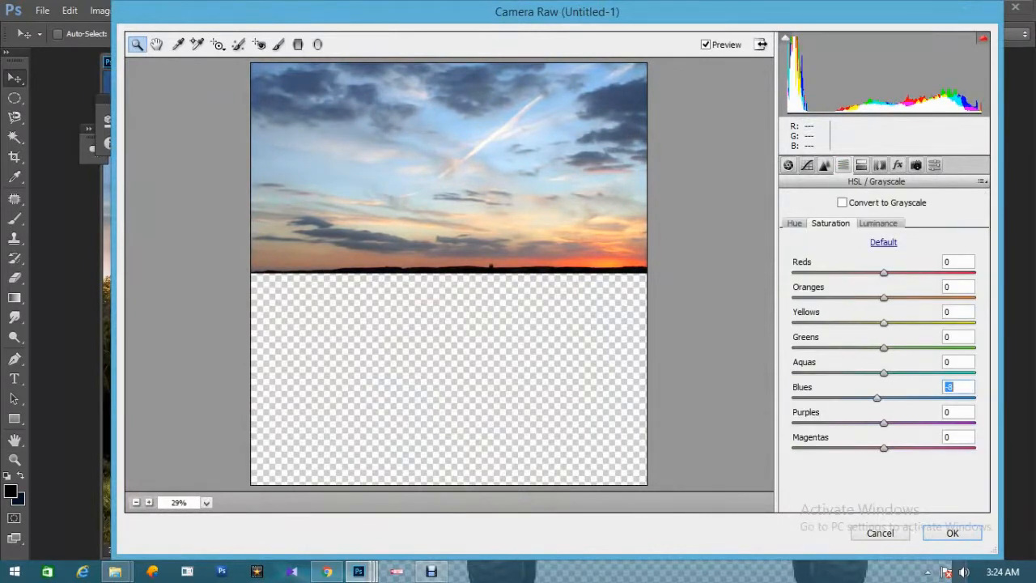
# Raise the sky's Vibrance to +19, fine-tune the white balance and apply the Camera Raw adjustments.
pyautogui.click(788, 165)
pyautogui.moveTo(879, 490); pyautogui.dragTo(895, 490)
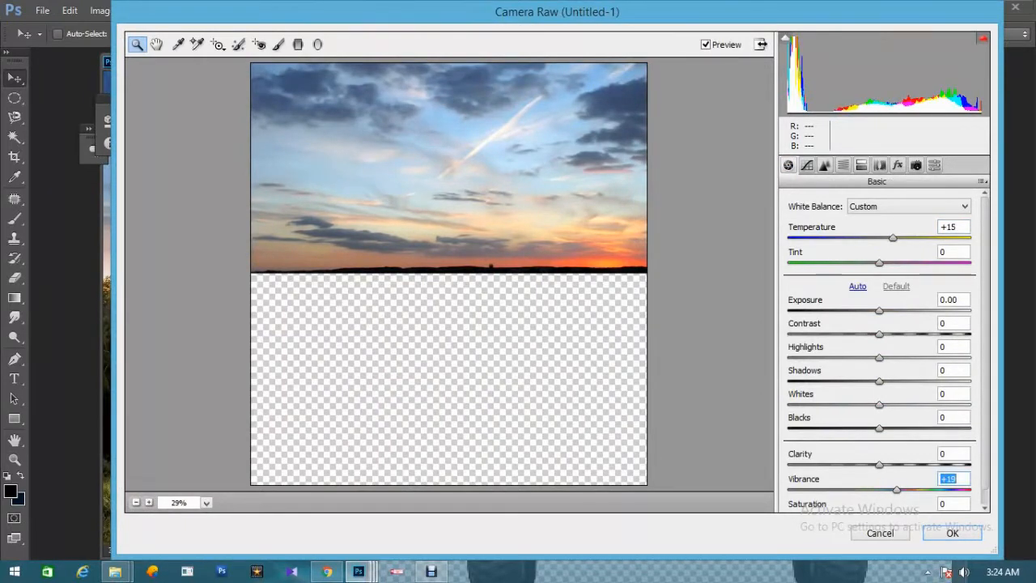
pyautogui.moveTo(879, 263); pyautogui.dragTo(896, 238)
pyautogui.click(953, 533)
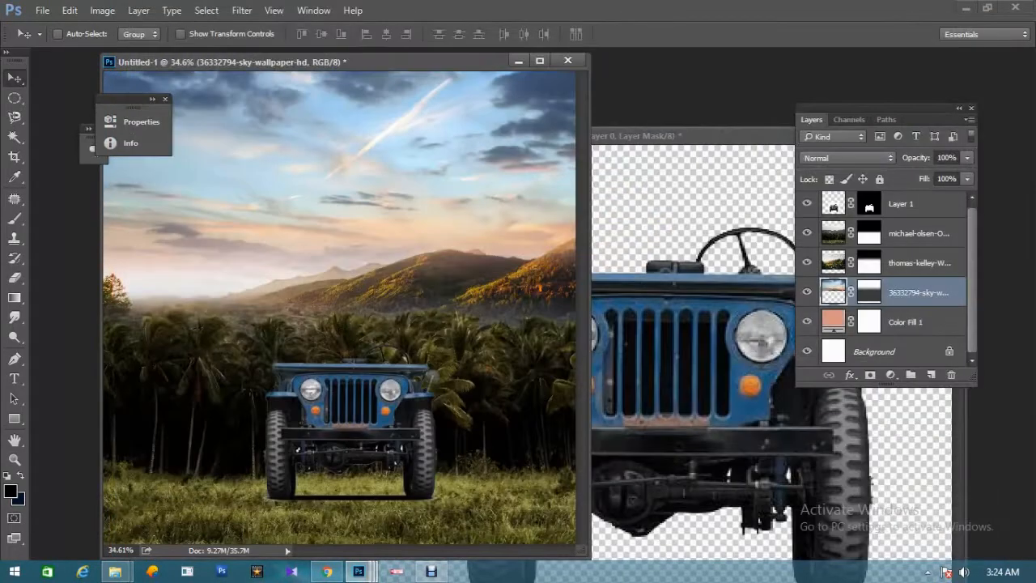
# Place the cut-out portrait DSC_0088 from the desktop into the composite and bring it above all other layers.
pyautogui.hotkey('ctrl', '-')
pyautogui.hotkey('ctrl', '-')
pyautogui.moveTo(389, 61); pyautogui.dragTo(601, 87)
pyautogui.click(965, 8)
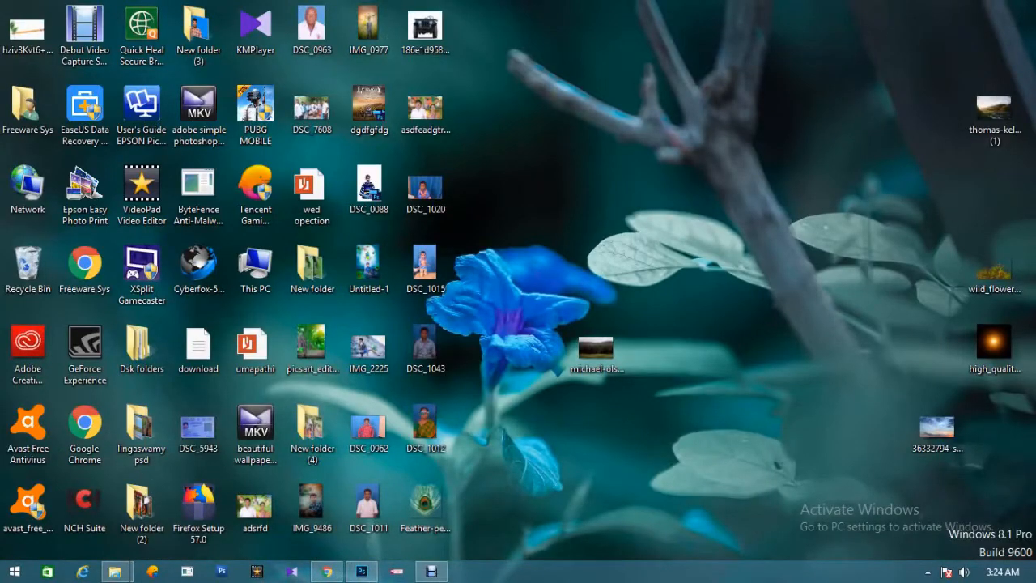
pyautogui.moveTo(369, 187); pyautogui.dragTo(522, 308)
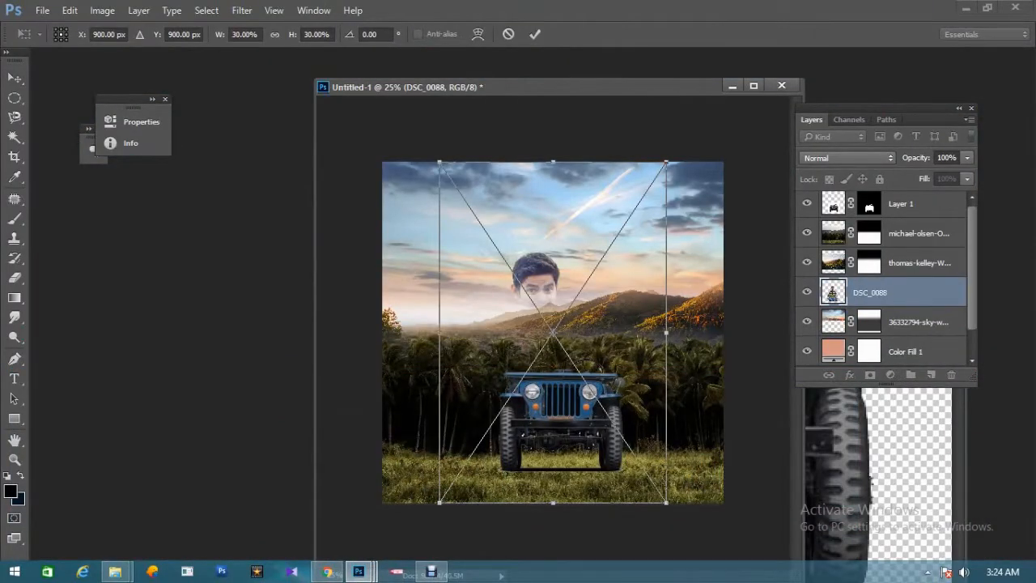
pyautogui.press('Return')
pyautogui.hotkey('ctrl', ']')
pyautogui.hotkey('ctrl', ']')
pyautogui.hotkey('ctrl', ']')
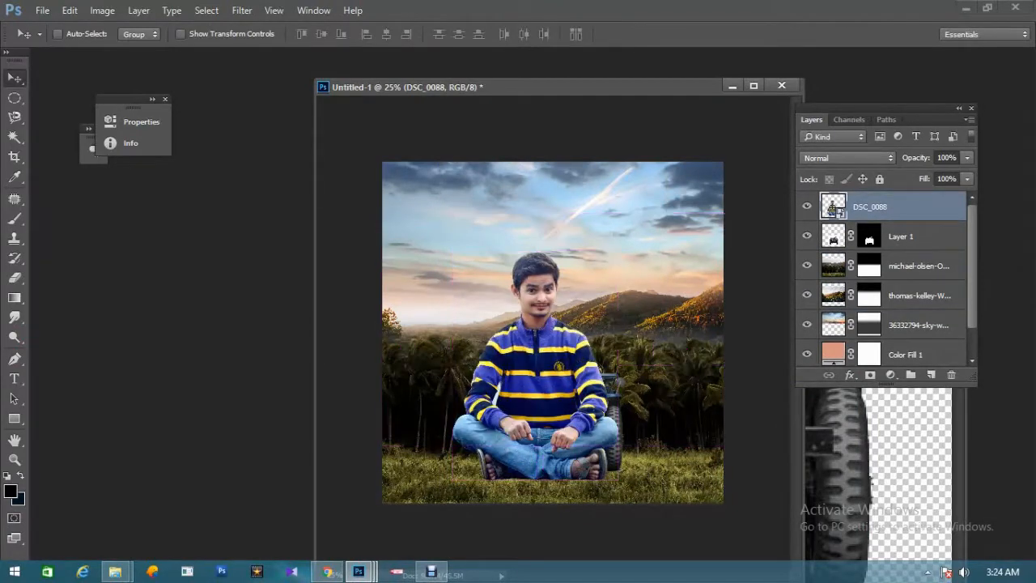
# Scale the seated man down and position him sitting on the jeep's hood.
pyautogui.hotkey('ctrl', 't')
pyautogui.moveTo(666, 162); pyautogui.dragTo(588, 280)
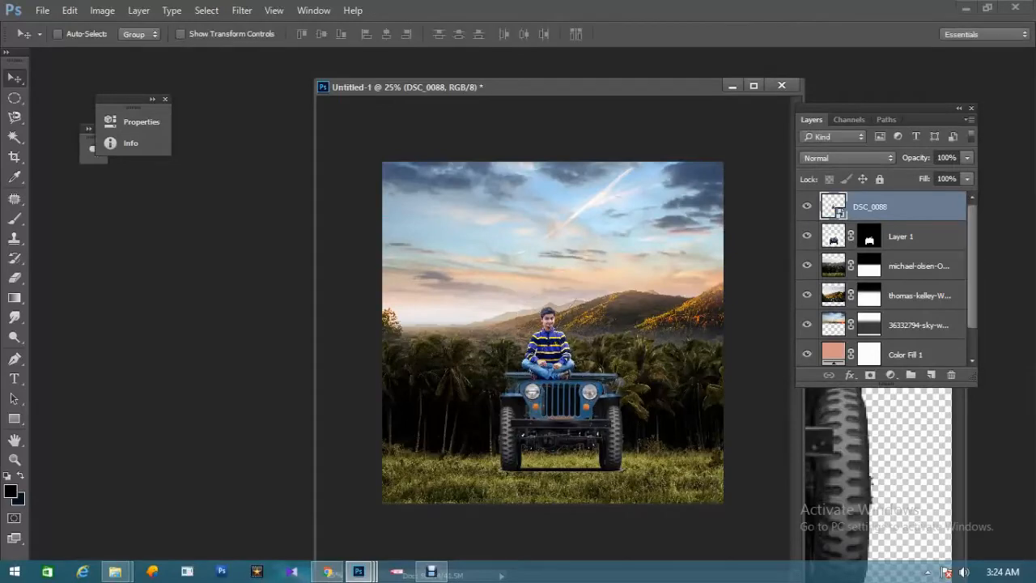
pyautogui.press('Return')
pyautogui.hotkey('ctrl', '+')
pyautogui.hotkey('ctrl', '+')
pyautogui.moveTo(577, 354); pyautogui.dragTo(594, 347)
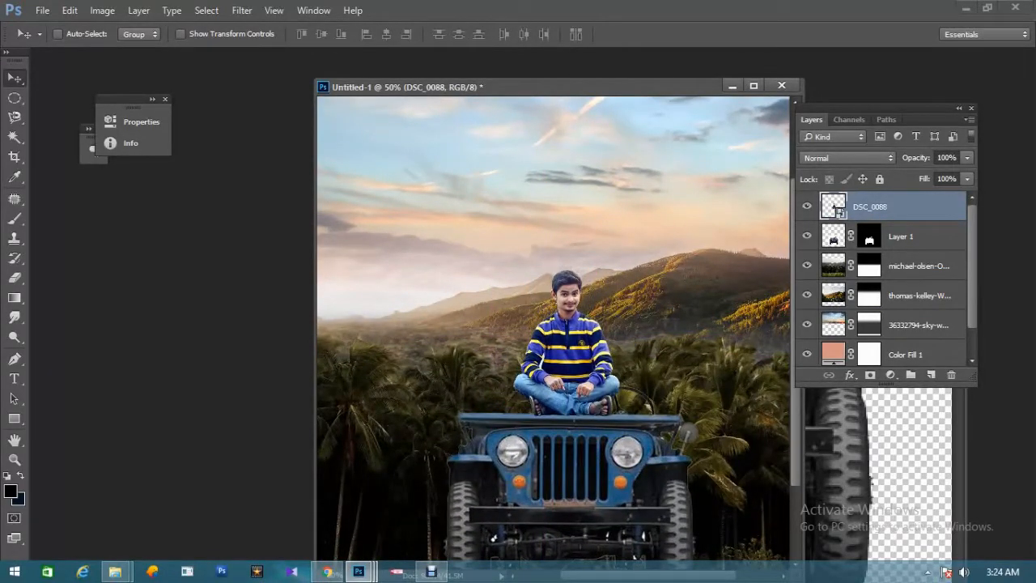
# Reduce the seated man's layer to 9.20% in width and height, keeping him on the hood.
pyautogui.hotkey('ctrl', 't')
pyautogui.moveTo(650, 212); pyautogui.dragTo(644, 220)
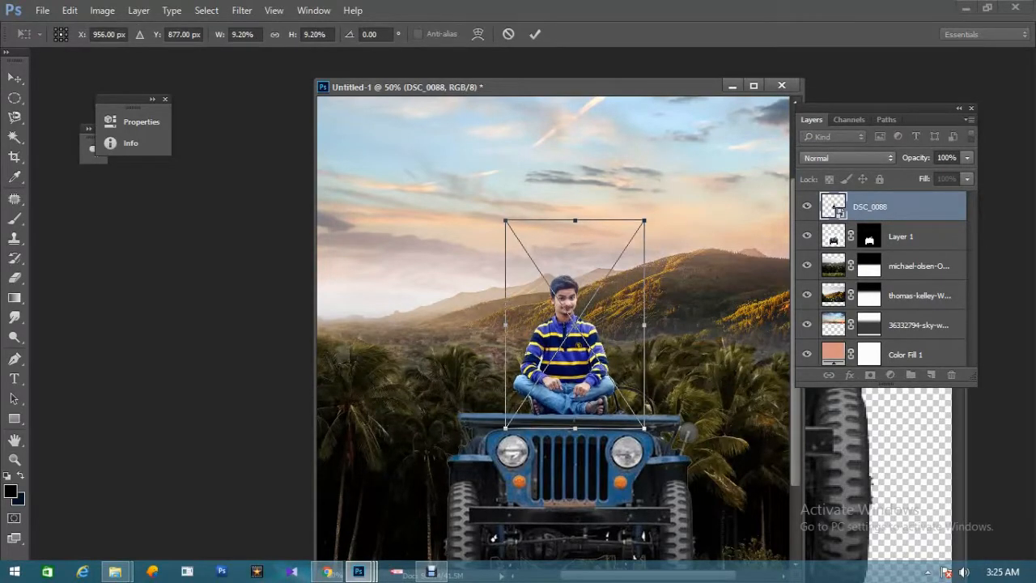
pyautogui.press('Return')
# Shrink the seated man further to about 8.70% and position him at X 947 px, Y 891.5 px on the hood.
pyautogui.hotkey('ctrl', '+')
pyautogui.hotkey('ctrl', '+')
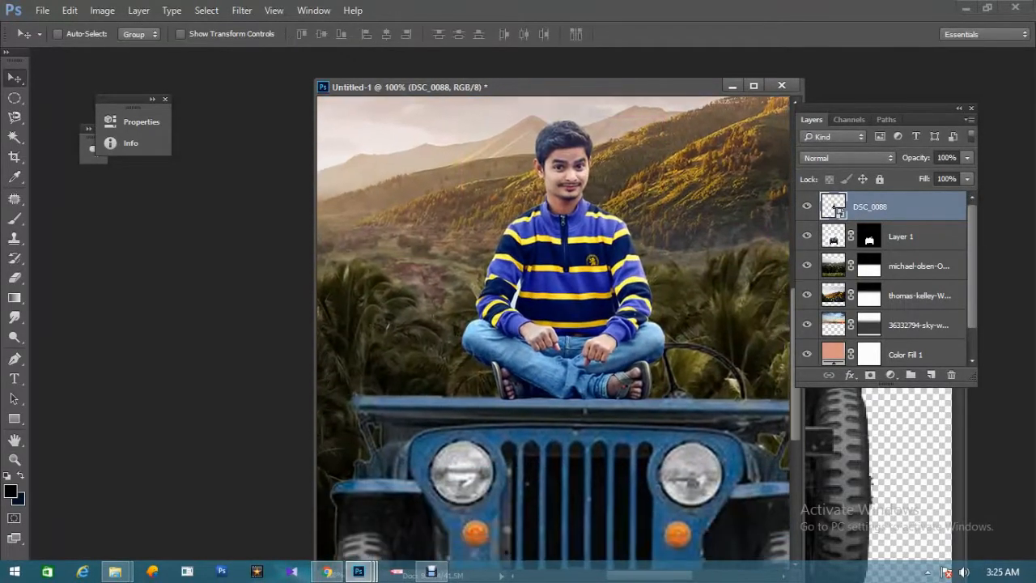
pyautogui.hotkey('ctrl', 't')
pyautogui.hotkey('ctrl', '0')
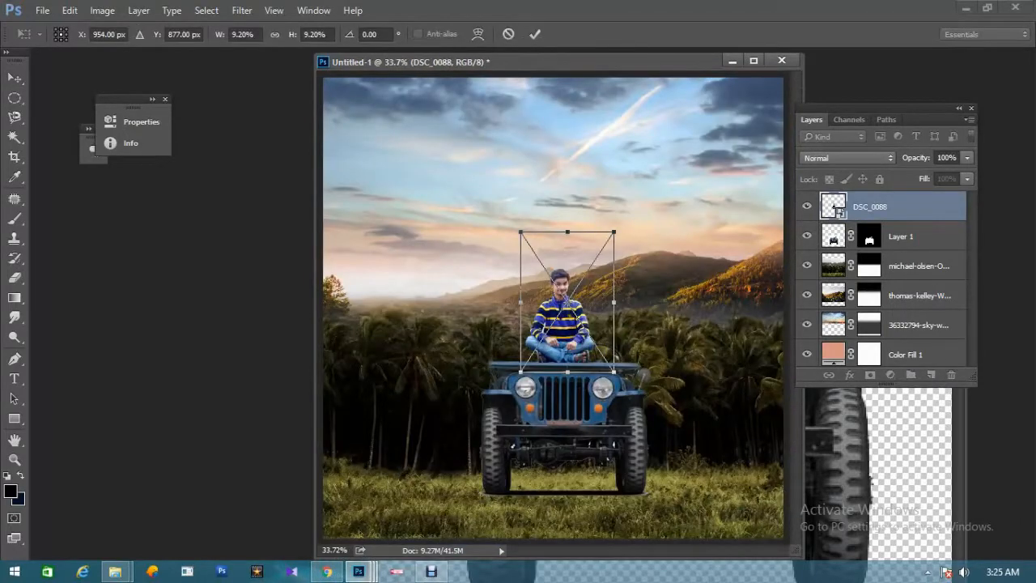
pyautogui.moveTo(614, 232); pyautogui.dragTo(610, 239)
pyautogui.press('Right')
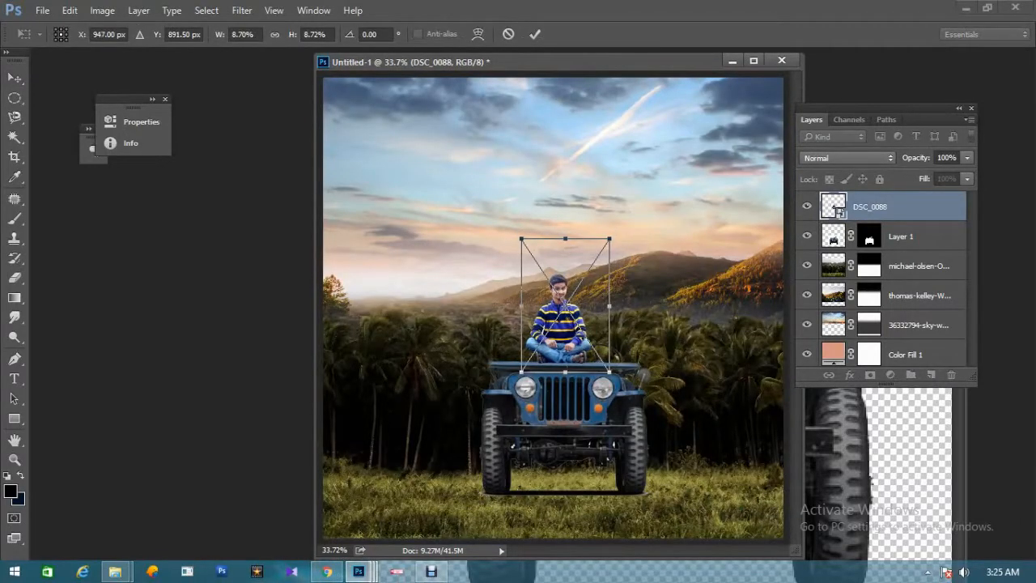
pyautogui.press('Return')
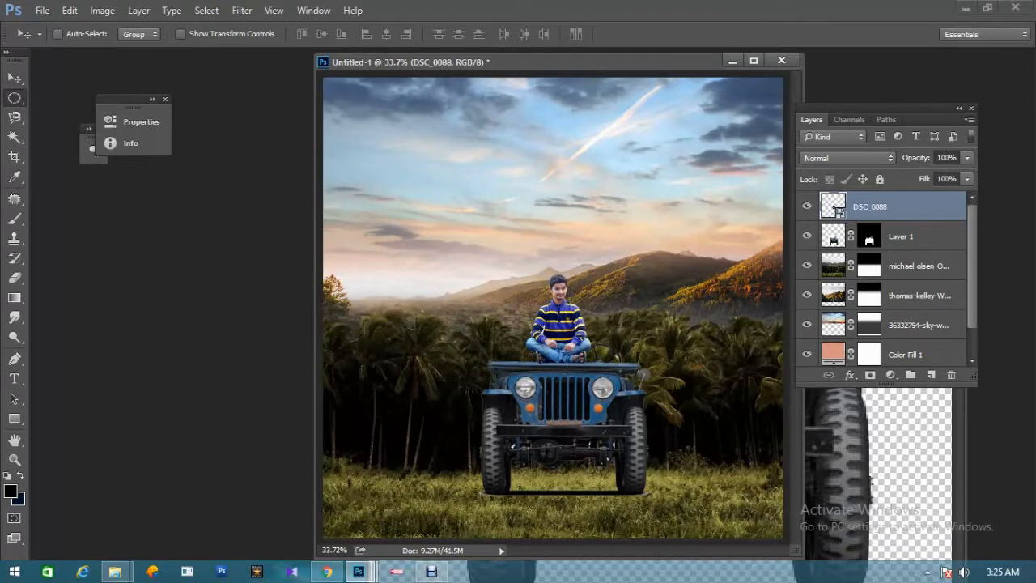
# Draw a rectangular selection spanning the jeep's full width and nudge it to the tyres' outer edges and the man's head.
pyautogui.press('m')
pyautogui.moveTo(487, 292); pyautogui.dragTo(653, 505)
pyautogui.press('Left')
pyautogui.press('Left')
pyautogui.press('Left')
pyautogui.press('Left')
pyautogui.press('Left')
pyautogui.press('Left')
pyautogui.press('Left')
pyautogui.press('Left')
pyautogui.press('Left')
pyautogui.press('Left')
pyautogui.press('Left')
pyautogui.press('Left')
pyautogui.press('Left')
pyautogui.press('Left')
pyautogui.press('Left')
pyautogui.press('Left')
pyautogui.press('Left')
pyautogui.press('Left')
pyautogui.press('Left')
pyautogui.press('Left')
pyautogui.press('Up')
pyautogui.press('Up')
pyautogui.press('Up')
pyautogui.press('Up')
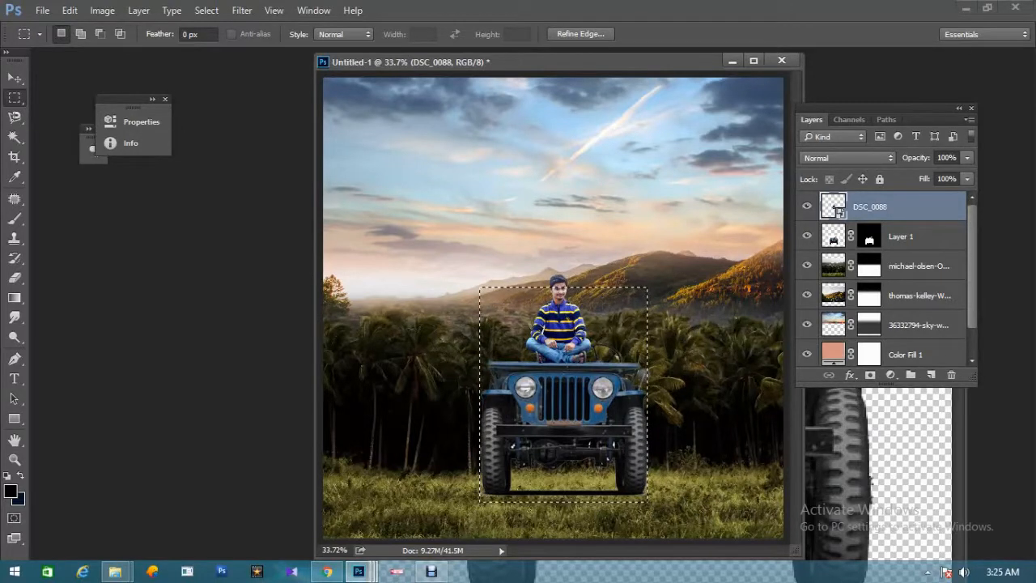
pyautogui.press('Up')
pyautogui.press('Up')
pyautogui.press('Up')
pyautogui.press('Up')
pyautogui.press('Up')
pyautogui.press('Up')
pyautogui.press('Up')
pyautogui.press('Up')
pyautogui.press('Up')
pyautogui.press('Up')
pyautogui.press('Up')
pyautogui.press('Up')
pyautogui.press('Up')
pyautogui.press('Up')
pyautogui.press('Up')
pyautogui.press('Up')
pyautogui.press('Up')
pyautogui.press('Up')
pyautogui.press('Up')
pyautogui.press('Up')
pyautogui.press('Up')
pyautogui.press('Up')
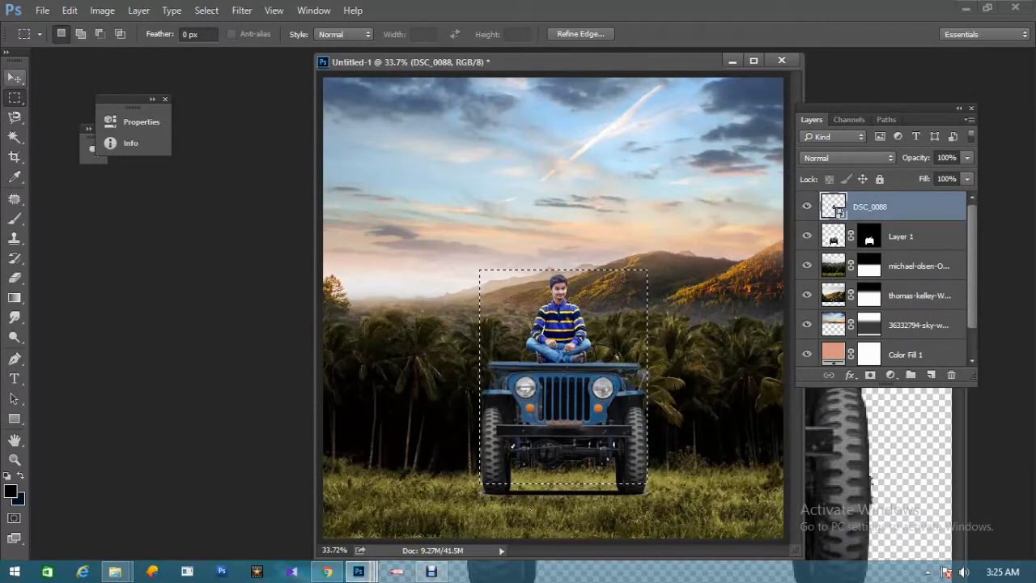
# Shift the seated man slightly right to centre him on the jeep within the selection, and clear the selection.
pyautogui.press('v')
pyautogui.press('Right')
pyautogui.press('Right')
pyautogui.press('Right')
pyautogui.press('Right')
pyautogui.press('Right')
pyautogui.press('Right')
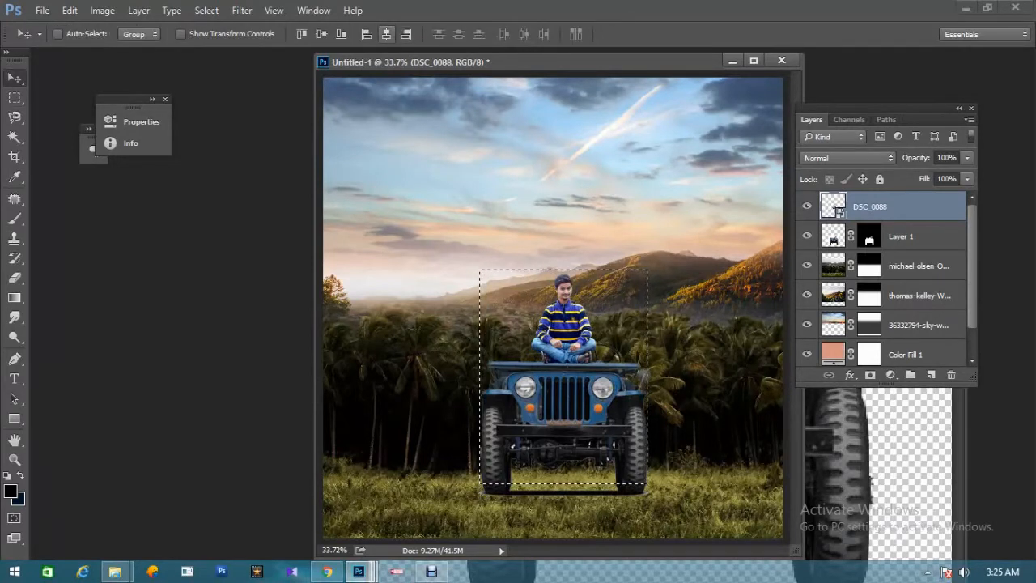
pyautogui.hotkey('ctrl', 'd')
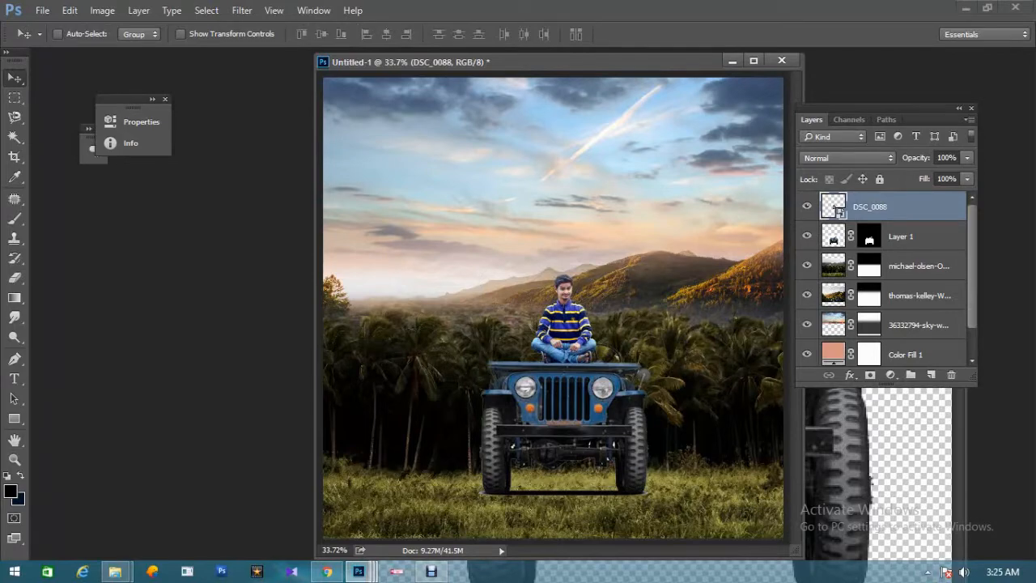
# Add an empty layer between the seated man and the jeep layer for the contact shadow.
pyautogui.hotkey('ctrl', '+')
pyautogui.hotkey('ctrl', '+')
pyautogui.hotkey('ctrl', '+')
pyautogui.hotkey('ctrl', '+')
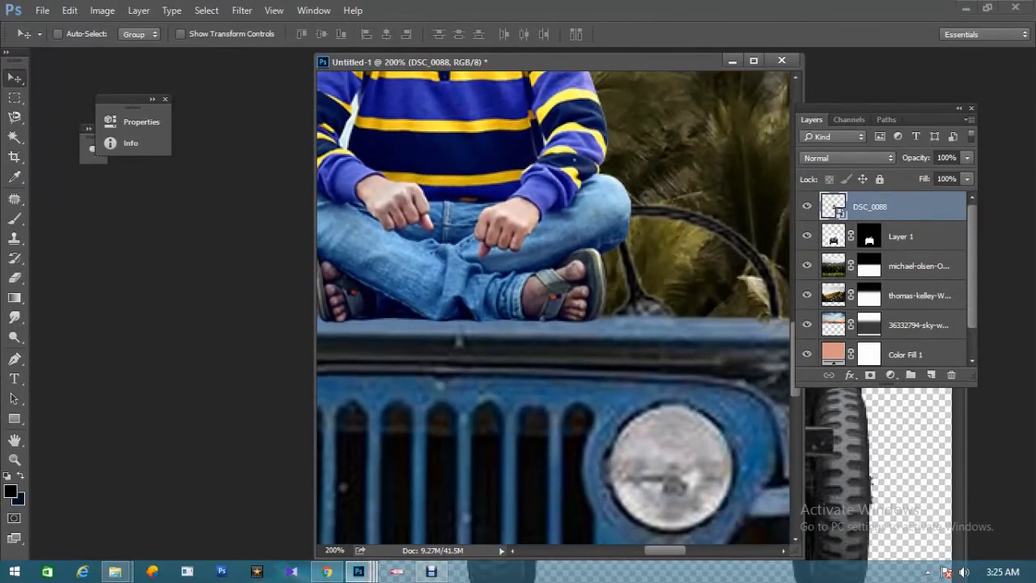
pyautogui.click(902, 236)
pyautogui.click(930, 374)
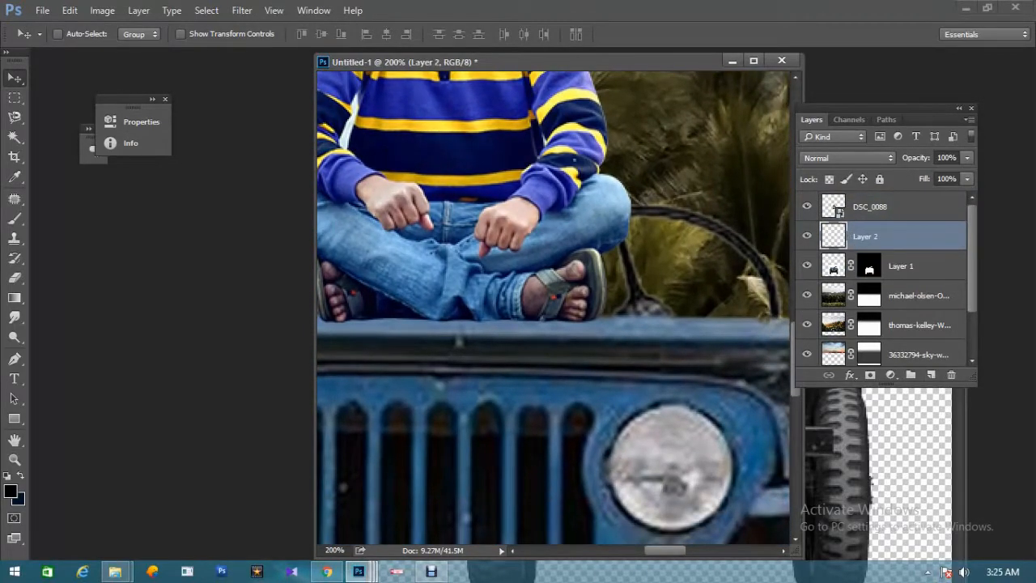
# Paint a soft black contact shadow on the hood beneath the man's legs and sandals with the brush at 50% opacity.
pyautogui.moveTo(518, 323); pyautogui.dragTo(597, 336)
pyautogui.press('b')
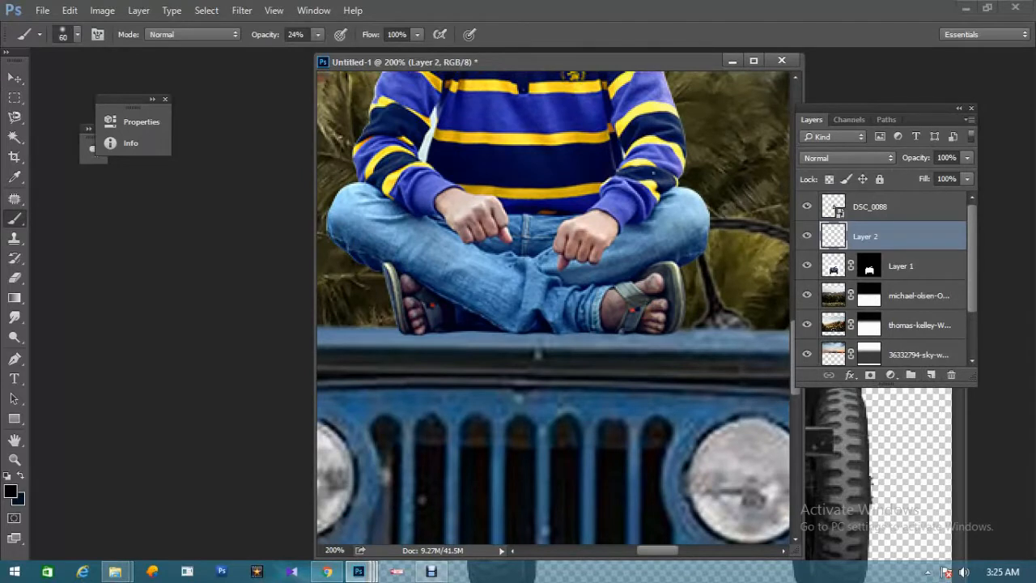
pyautogui.moveTo(405, 338); pyautogui.dragTo(538, 336)
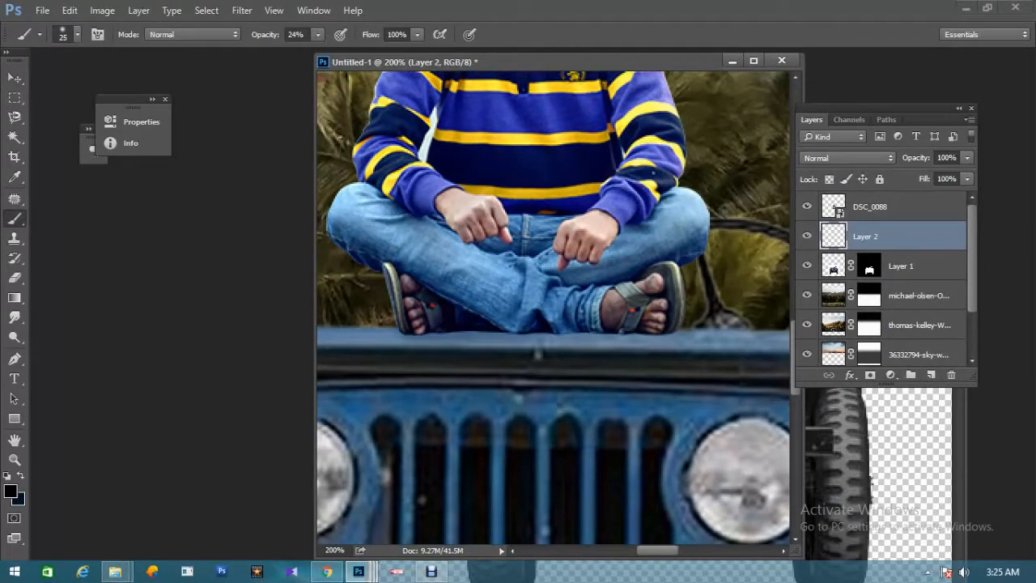
pyautogui.press('5')
pyautogui.press(']')
pyautogui.moveTo(431, 336); pyautogui.dragTo(513, 336)
pyautogui.moveTo(397, 334); pyautogui.dragTo(536, 335)
pyautogui.press(']')
pyautogui.moveTo(438, 339)
pyautogui.mouseDown()
pyautogui.moveTo(640, 337)
pyautogui.moveTo(534, 338)
pyautogui.mouseUp()
pyautogui.press(']')
pyautogui.moveTo(636, 339)
pyautogui.mouseDown()
pyautogui.moveTo(495, 340)
pyautogui.moveTo(556, 342)
pyautogui.mouseUp()
pyautogui.moveTo(395, 330); pyautogui.dragTo(422, 337)
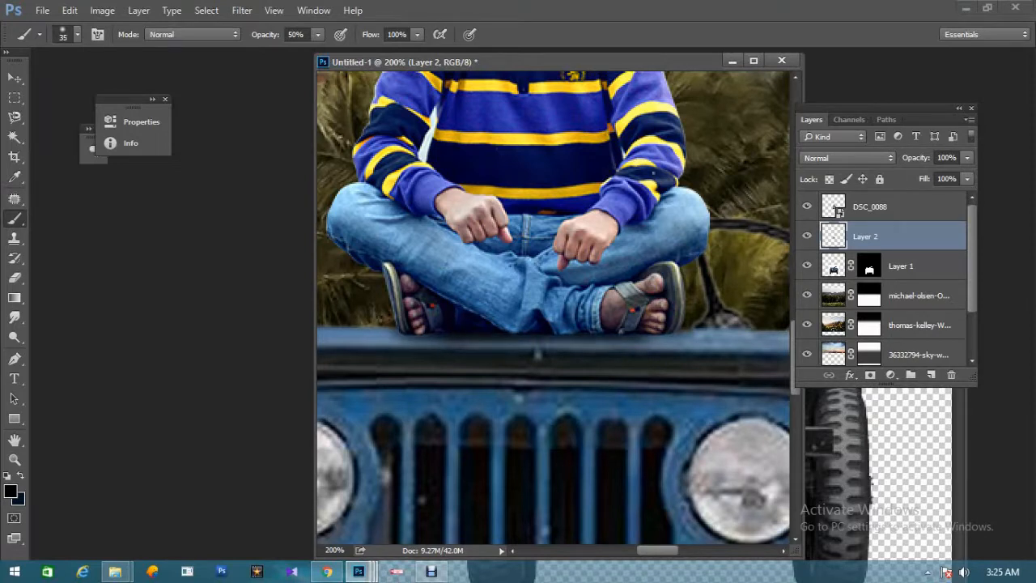
pyautogui.moveTo(639, 339)
pyautogui.mouseDown()
pyautogui.moveTo(660, 339)
pyautogui.moveTo(490, 343)
pyautogui.mouseUp()
pyautogui.moveTo(466, 342); pyautogui.dragTo(432, 342)
# Extend the shadow over the hood's front edge and the upper grille with a larger black brush at 32% opacity.
pyautogui.press(']')
pyautogui.press('3')
pyautogui.press('2')
pyautogui.moveTo(436, 356)
pyautogui.mouseDown()
pyautogui.moveTo(617, 364)
pyautogui.moveTo(669, 379)
pyautogui.mouseUp()
pyautogui.moveTo(631, 364); pyautogui.dragTo(473, 357)
pyautogui.moveTo(432, 417)
pyautogui.mouseDown()
pyautogui.moveTo(540, 442)
pyautogui.moveTo(619, 404)
pyautogui.mouseUp()
pyautogui.press(']')
pyautogui.moveTo(469, 421)
pyautogui.mouseDown()
pyautogui.moveTo(571, 400)
pyautogui.moveTo(657, 429)
pyautogui.moveTo(526, 449)
pyautogui.moveTo(441, 425)
pyautogui.mouseUp()
pyautogui.moveTo(522, 408); pyautogui.dragTo(593, 428)
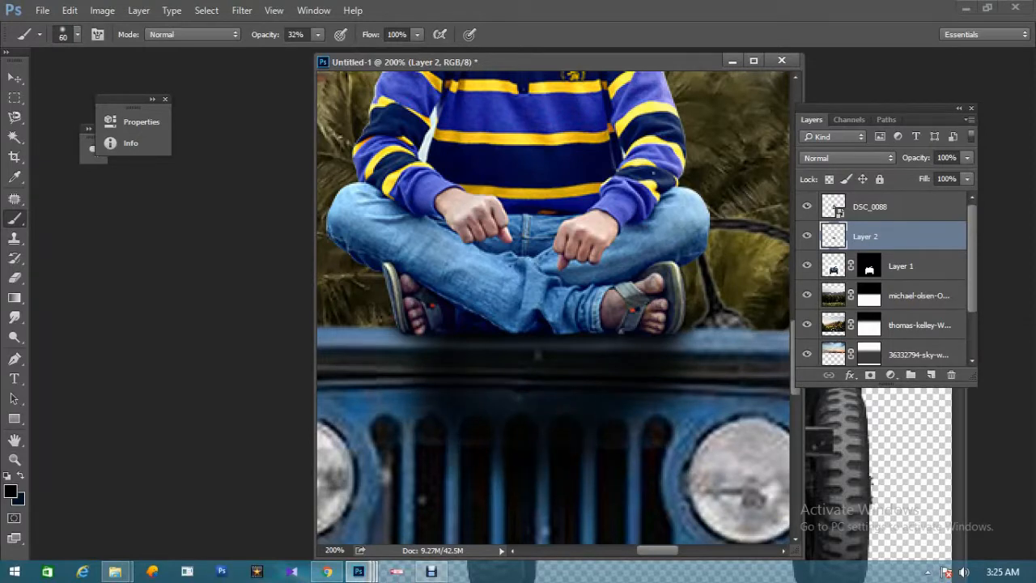
# Erase the excess shadow from the grille and beside the man's sandal, touching up the hood shadow at 32% brush opacity.
pyautogui.press('e')
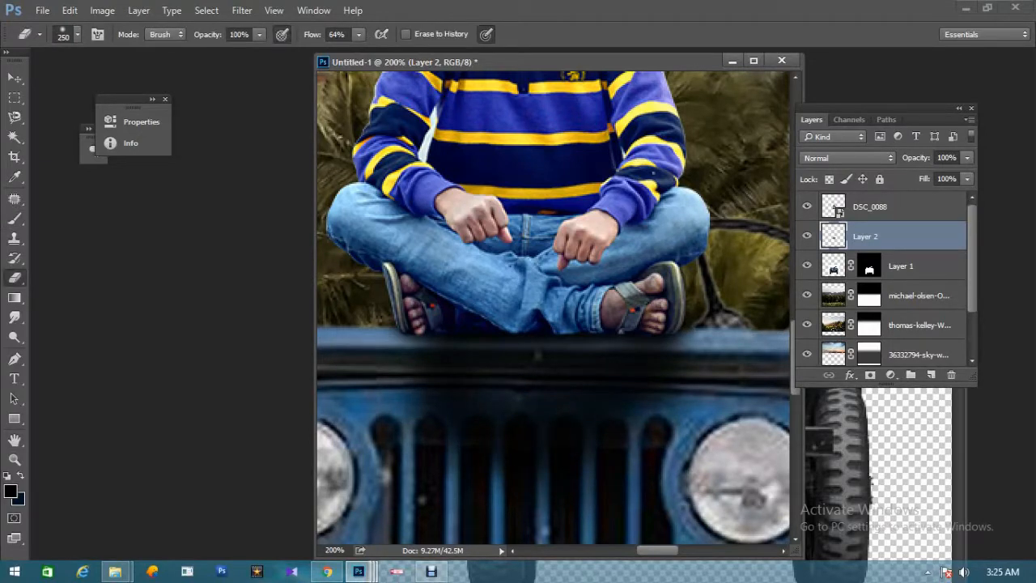
pyautogui.press(']')
pyautogui.press(']')
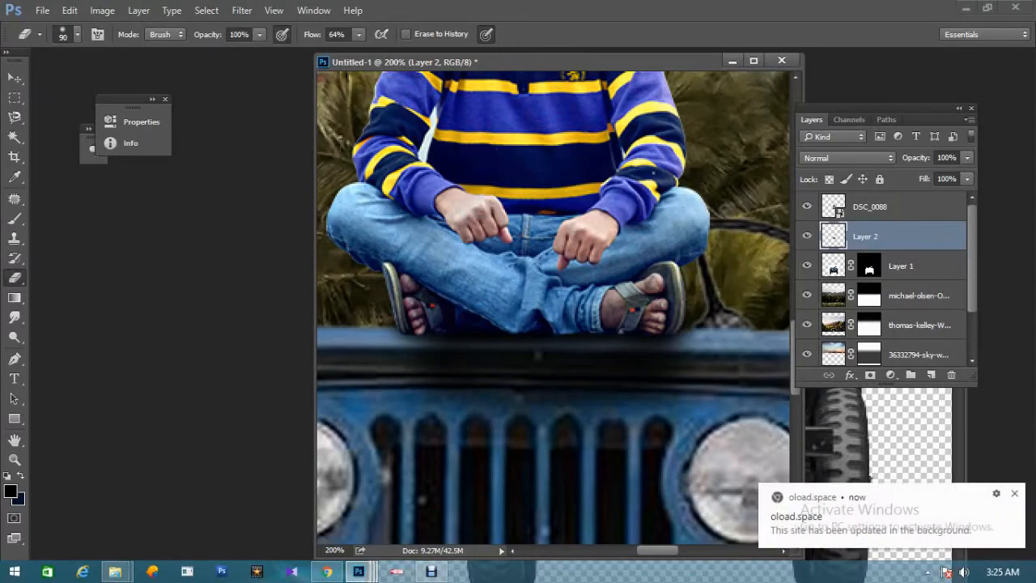
pyautogui.press('b')
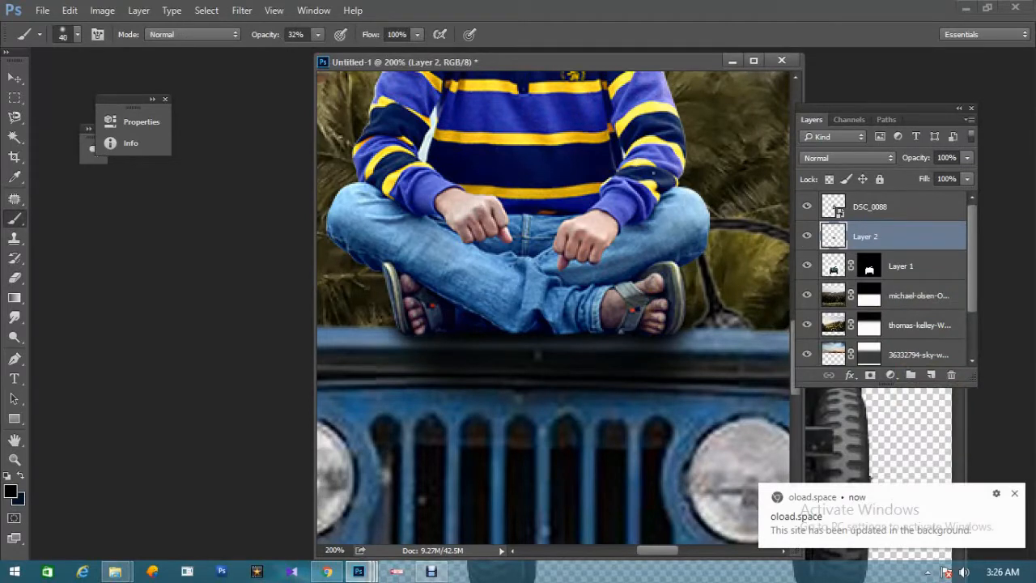
pyautogui.press('e')
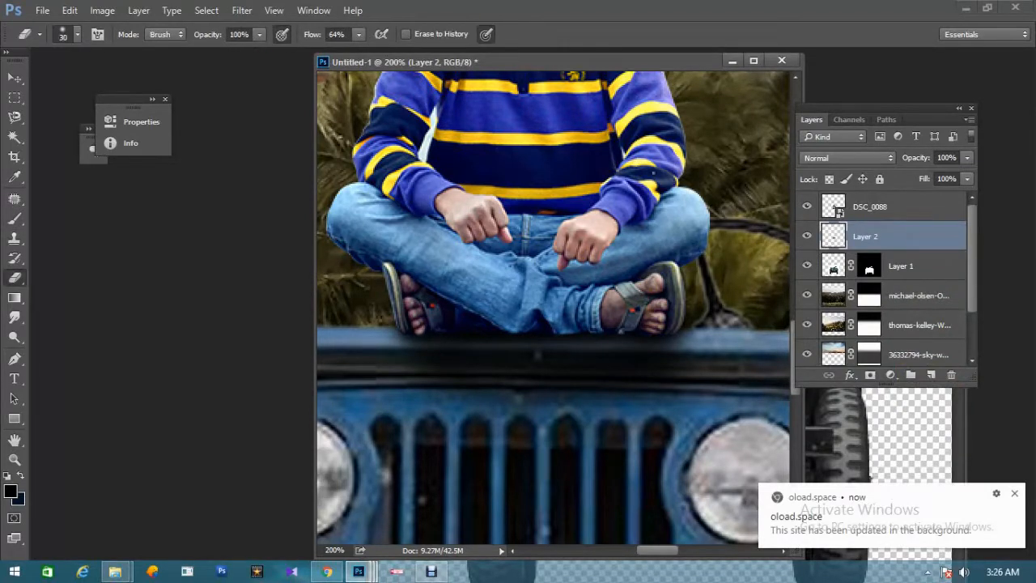
pyautogui.moveTo(700, 311); pyautogui.dragTo(683, 343)
pyautogui.press('b')
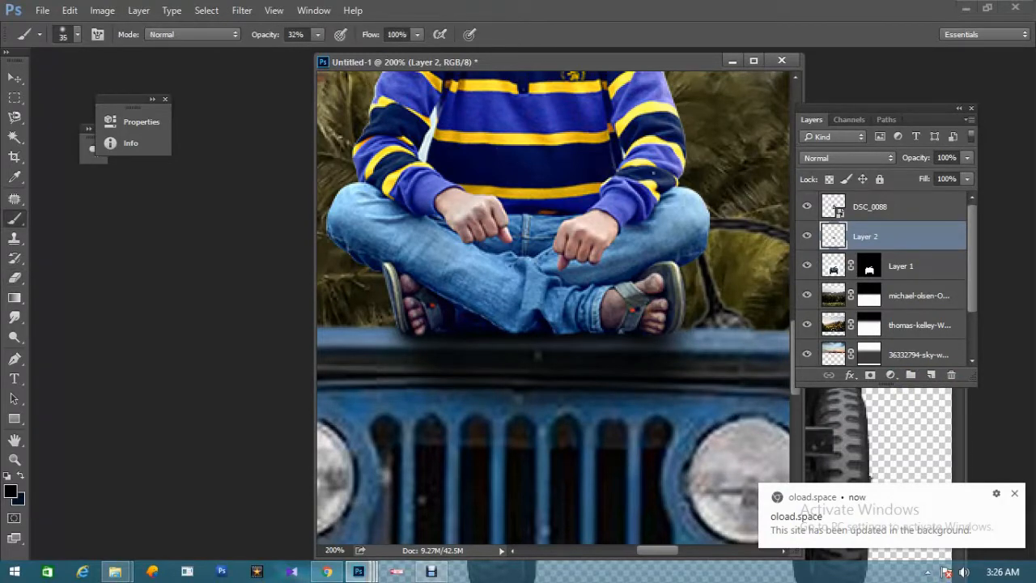
pyautogui.hotkey('ctrl', '0')
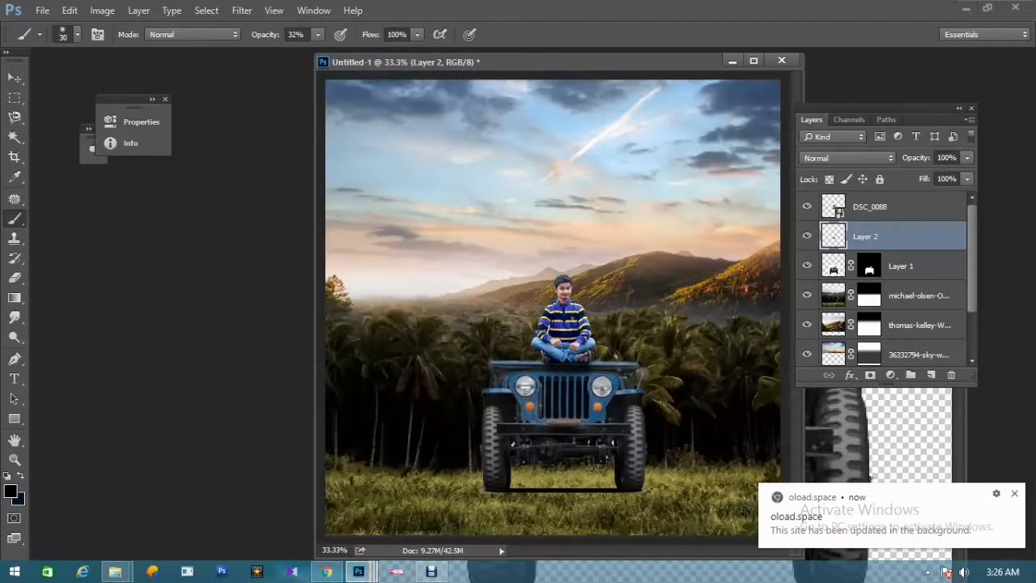
pyautogui.hotkey('ctrl', '0')
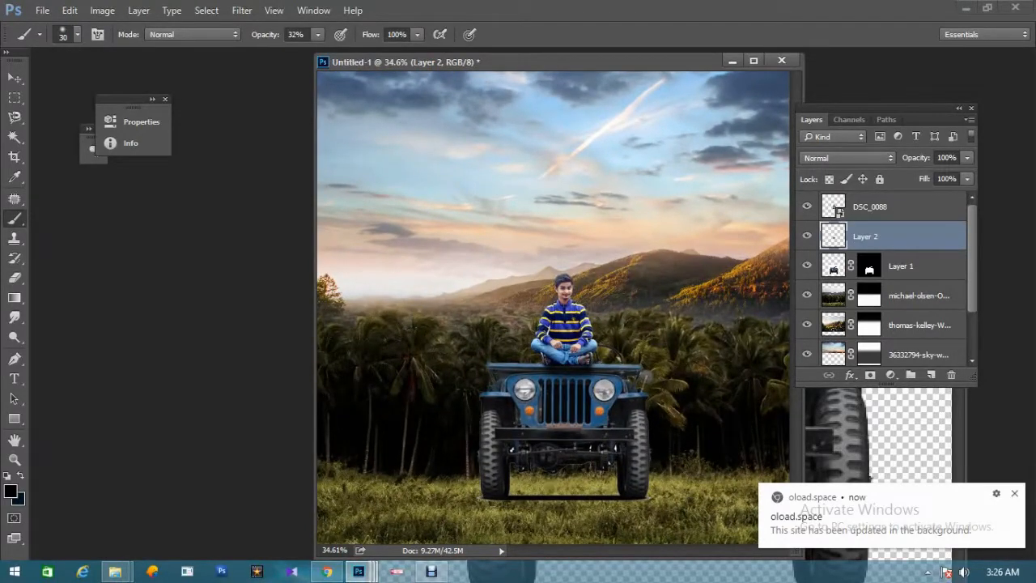
# Group the DSC_0088, shadow and jeep layers together.
pyautogui.keyDown('ctrl'); pyautogui.click(898, 207); pyautogui.keyUp('ctrl')
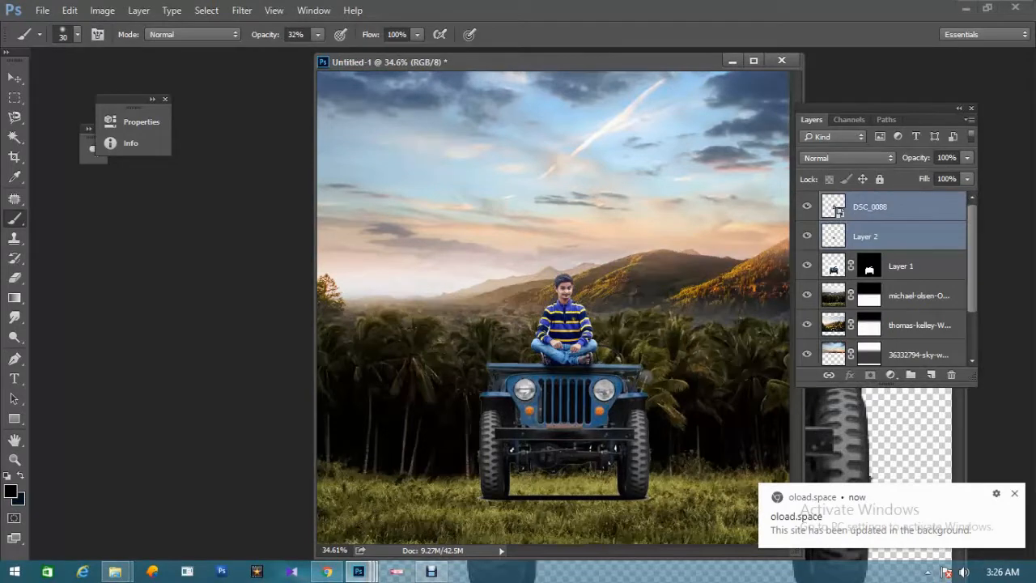
pyautogui.keyDown('ctrl'); pyautogui.click(900, 266); pyautogui.keyUp('ctrl')
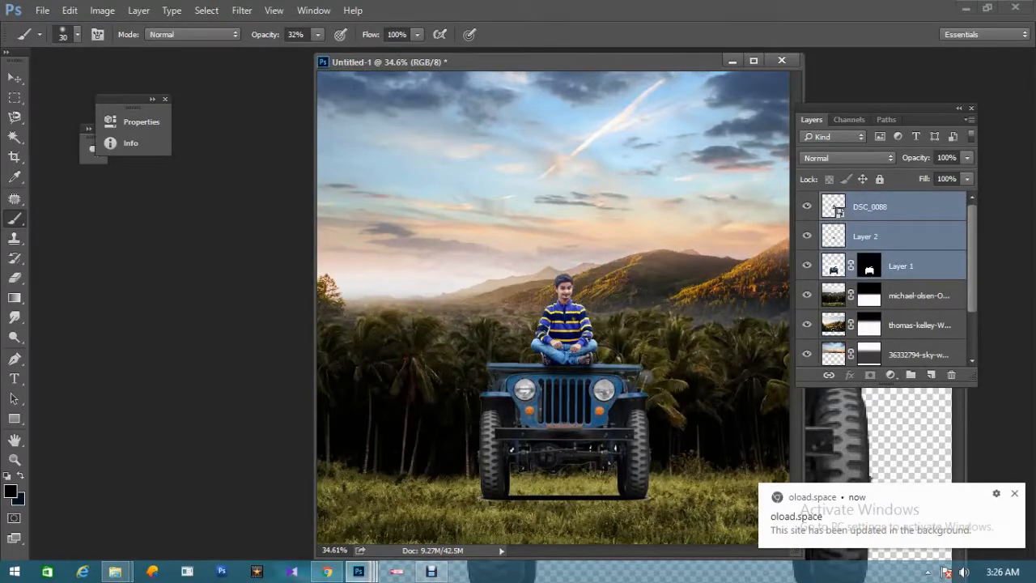
pyautogui.hotkey('ctrl', 'g')
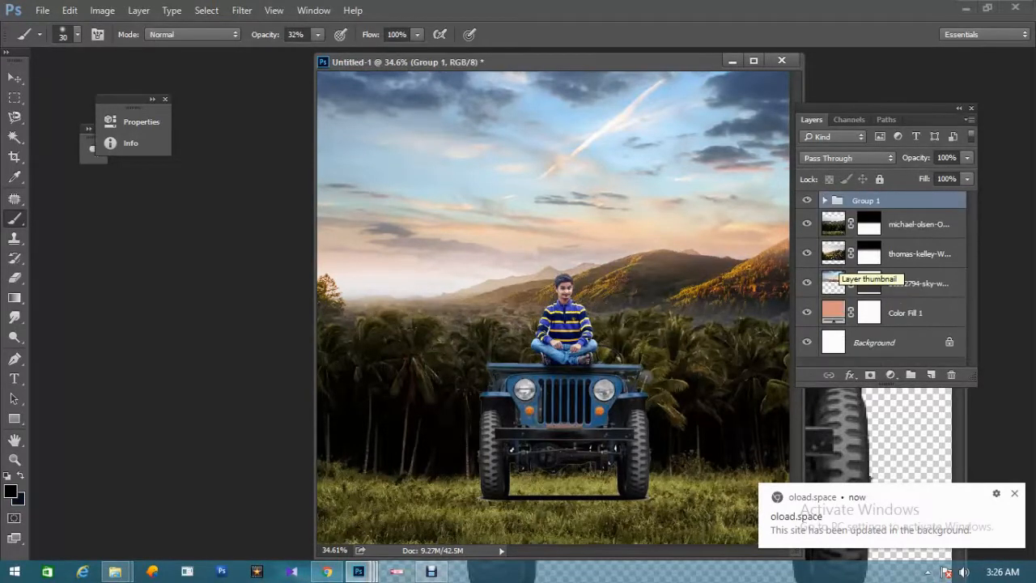
pyautogui.hotkey('ctrl', 't')
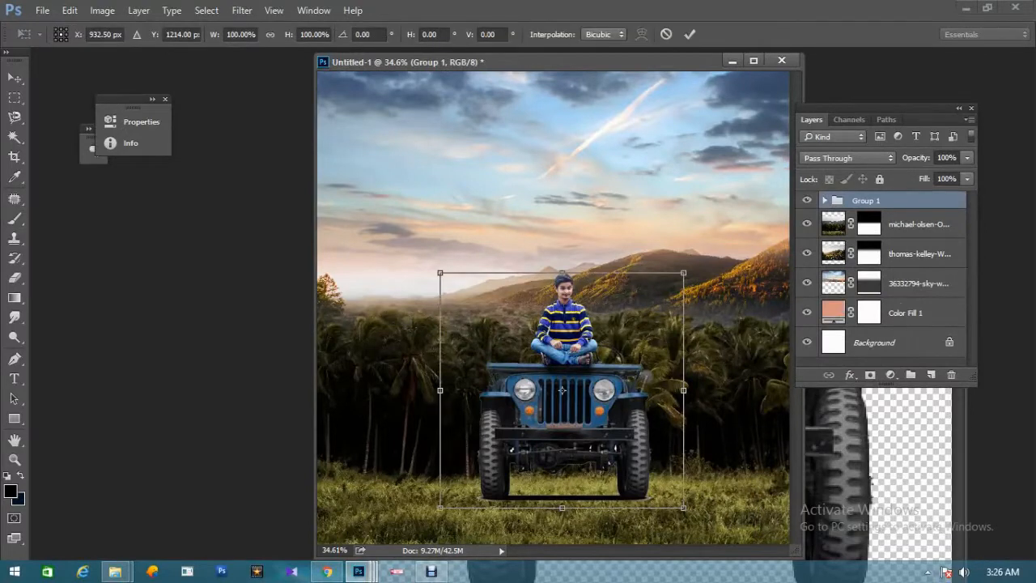
pyautogui.moveTo(684, 273)
pyautogui.mouseDown()
pyautogui.moveTo(676, 280)
pyautogui.moveTo(684, 273)
pyautogui.mouseUp()
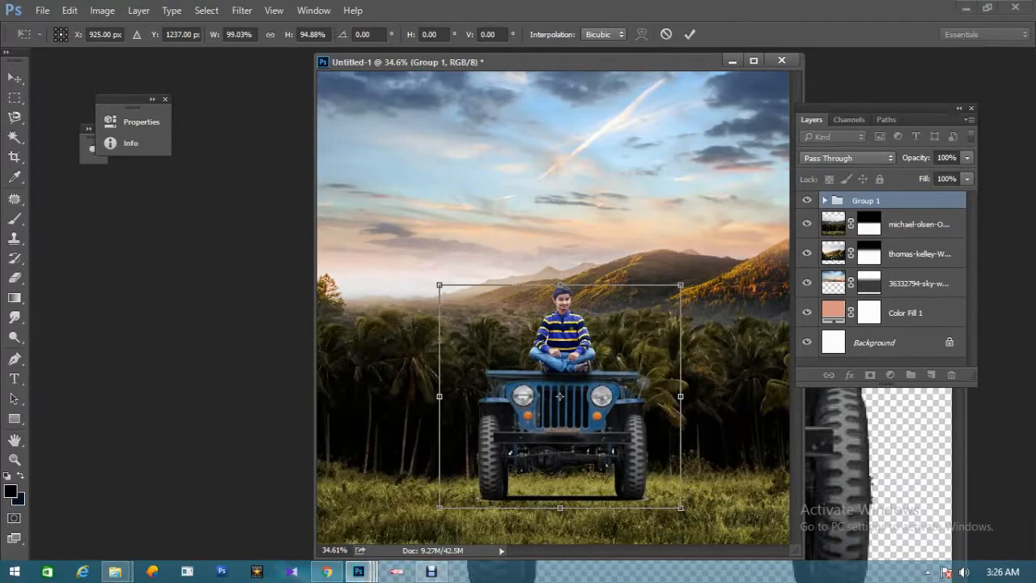
pyautogui.press('Return')
pyautogui.press('b')
# Scale the man-and-jeep group to 100.75% width and 100.78% height, and shift it down and slightly left in the grass.
pyautogui.hotkey('ctrl', 't')
pyautogui.moveTo(684, 273); pyautogui.dragTo(684, 272)
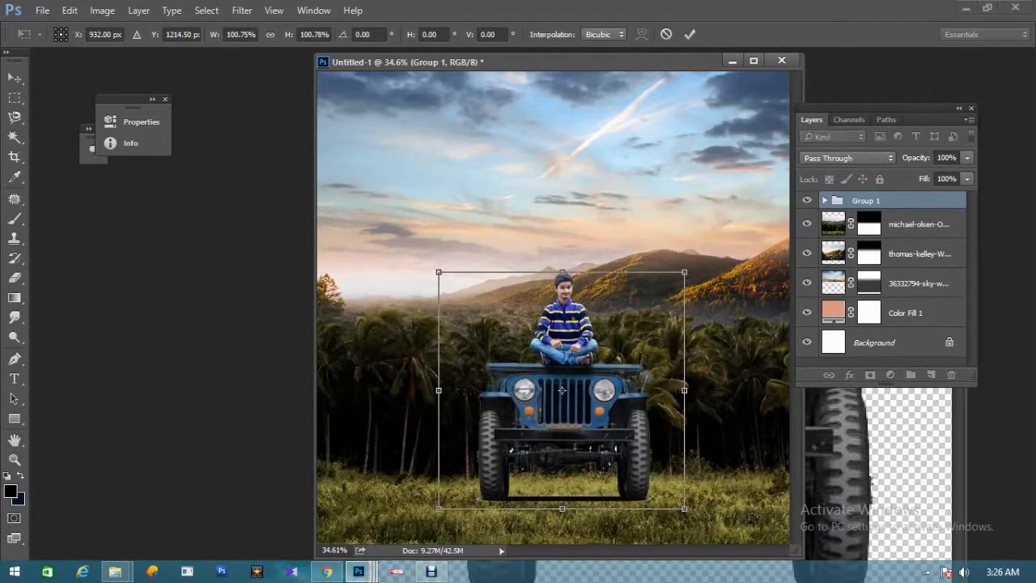
pyautogui.hotkey('shift', 'Down')
pyautogui.hotkey('shift', 'Down')
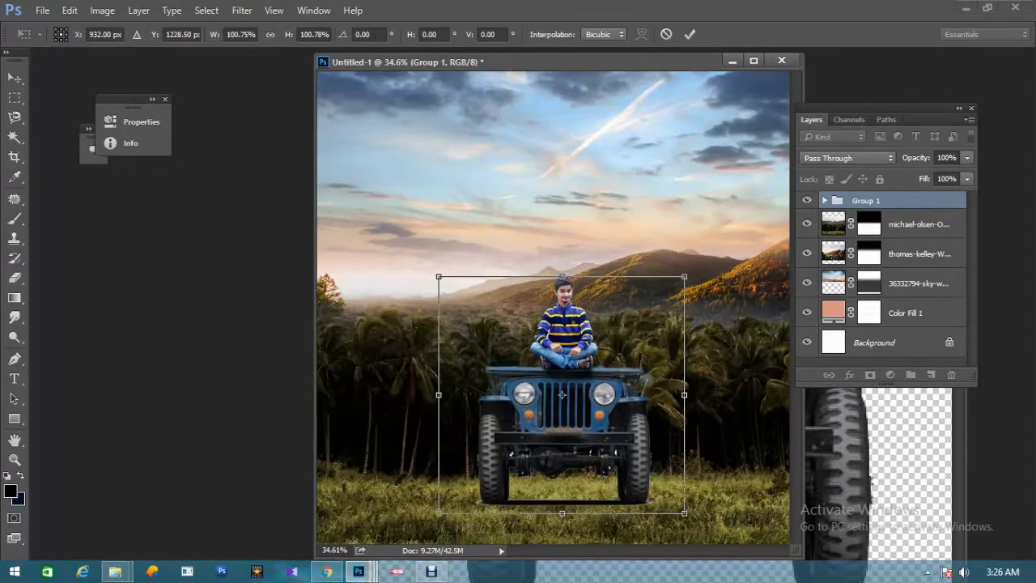
pyautogui.press('Left')
pyautogui.press('Left')
pyautogui.press('Left')
pyautogui.press('Return')
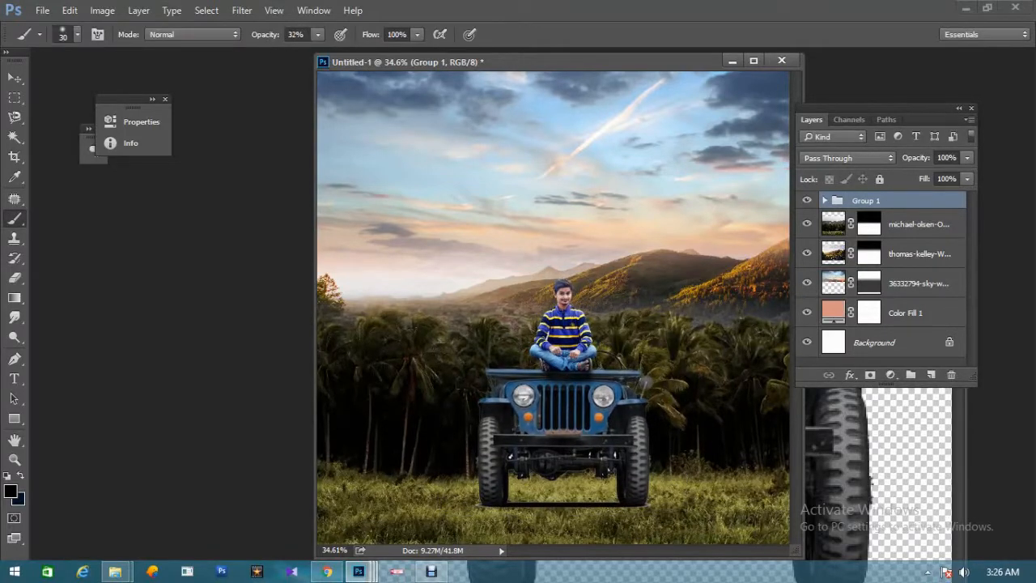
# Open the wild_flowers image from the desktop and copy it into the composite as the top layer over the jeep and grass.
pyautogui.hotkey('ctrl', '-')
pyautogui.click(965, 8)
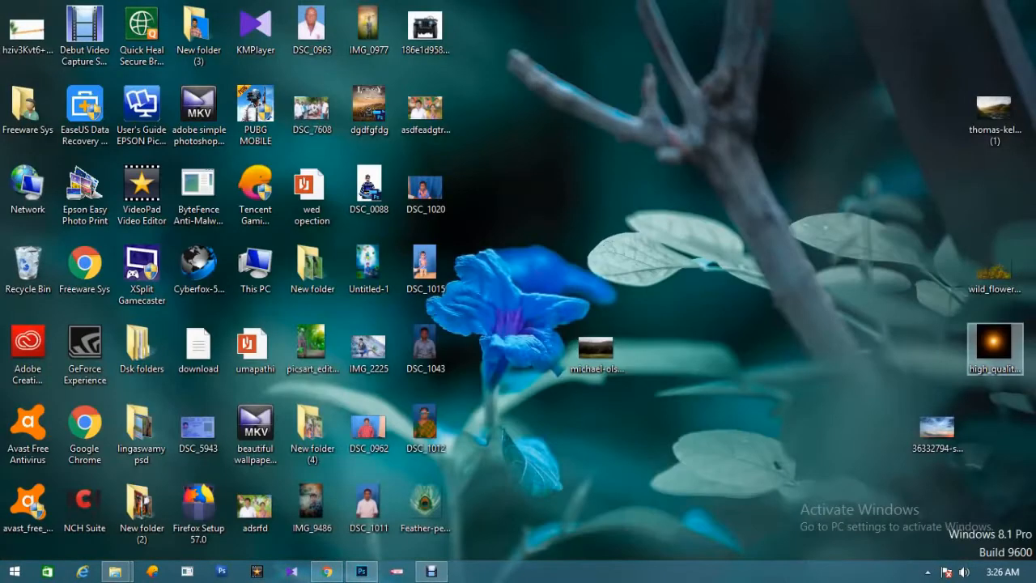
pyautogui.click(995, 272)
pyautogui.moveTo(995, 272); pyautogui.dragTo(198, 284)
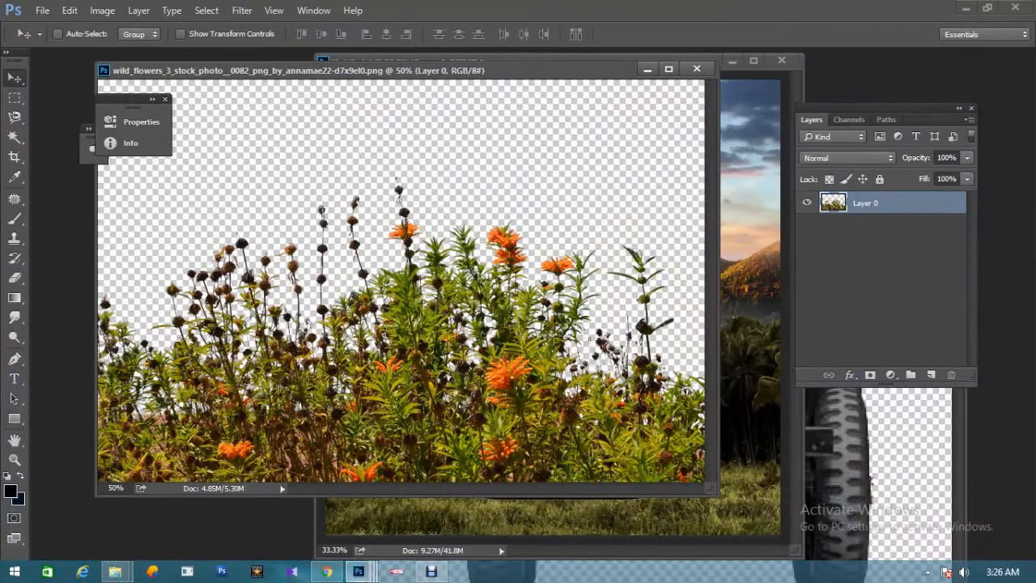
pyautogui.moveTo(518, 71); pyautogui.dragTo(441, 46)
pyautogui.moveTo(450, 371); pyautogui.dragTo(641, 458)
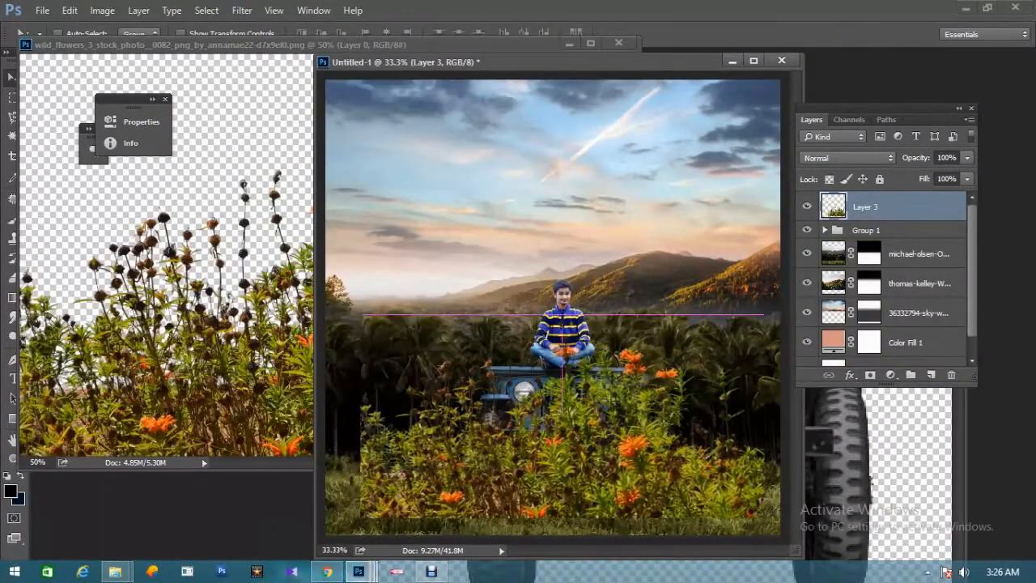
# Open the Camera Raw filter on the flowers layer and set Highlights to -100, Whites to -100 and Shadows to +58.
pyautogui.click(242, 10)
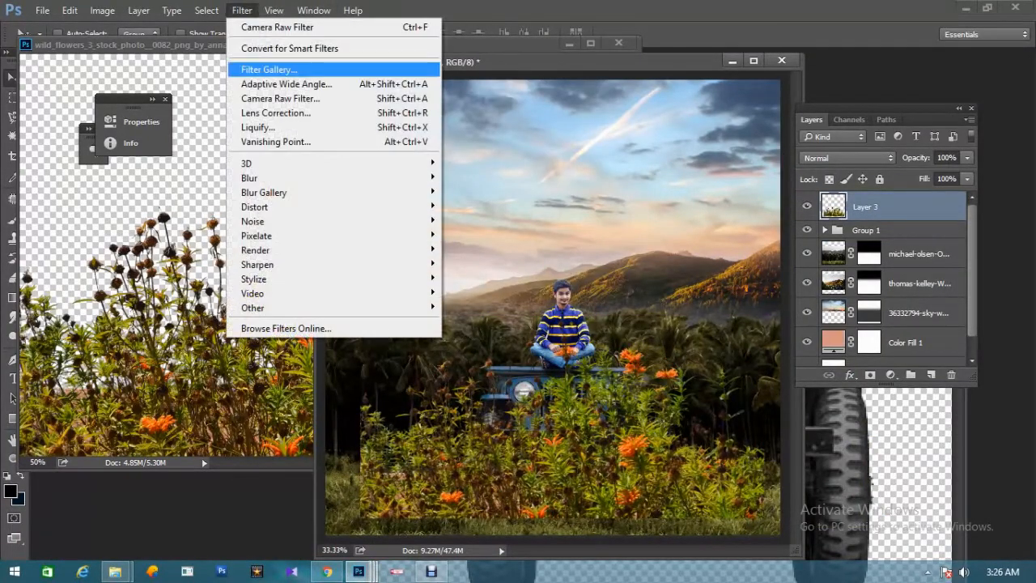
pyautogui.click(279, 98)
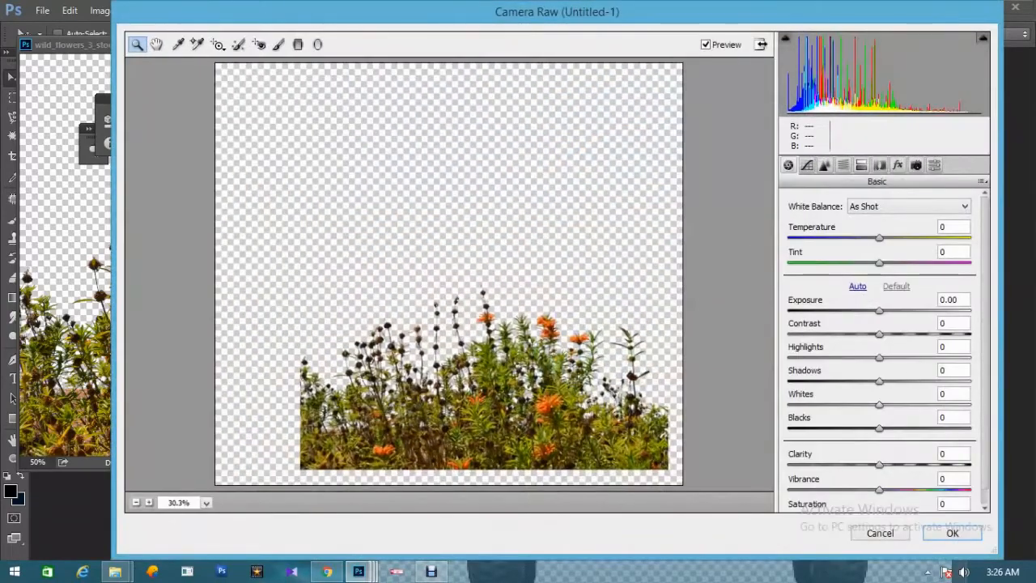
pyautogui.moveTo(879, 405); pyautogui.dragTo(788, 404)
pyautogui.moveTo(879, 356); pyautogui.dragTo(788, 357)
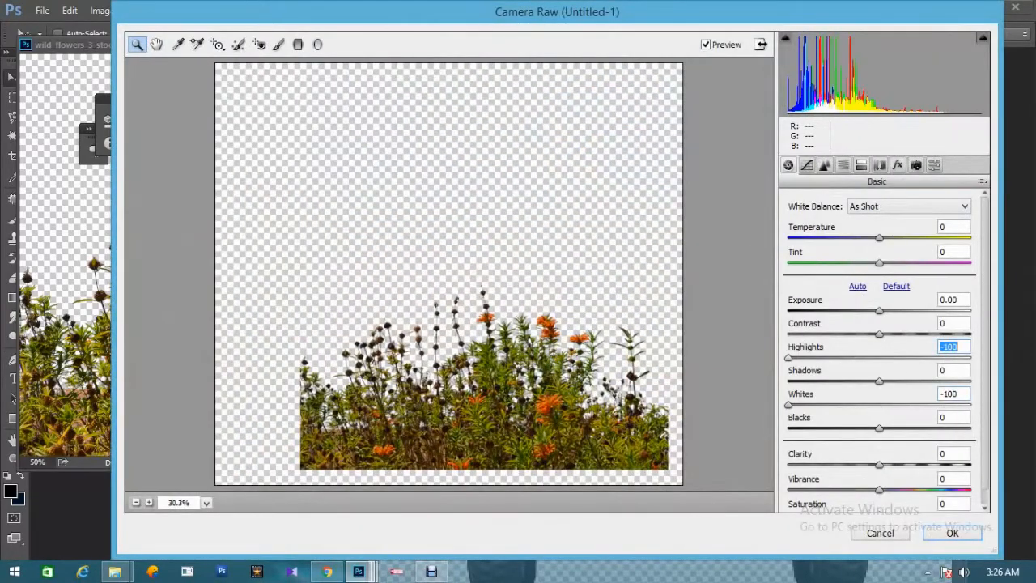
pyautogui.moveTo(879, 381); pyautogui.dragTo(933, 381)
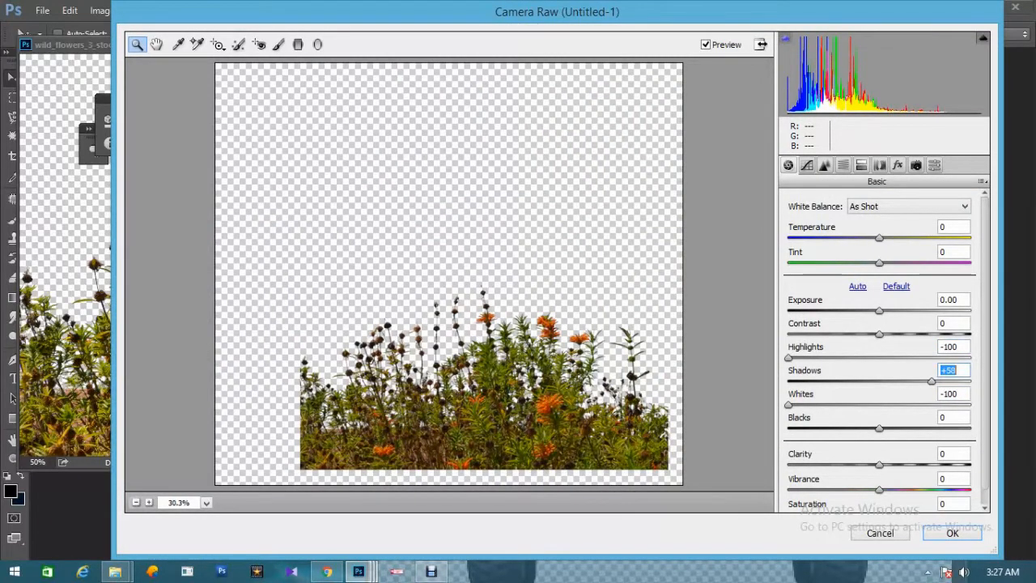
# Set two neighbouring HSL hue values of the flowers to 45 and -53, and apply the Camera Raw filter.
pyautogui.click(842, 165)
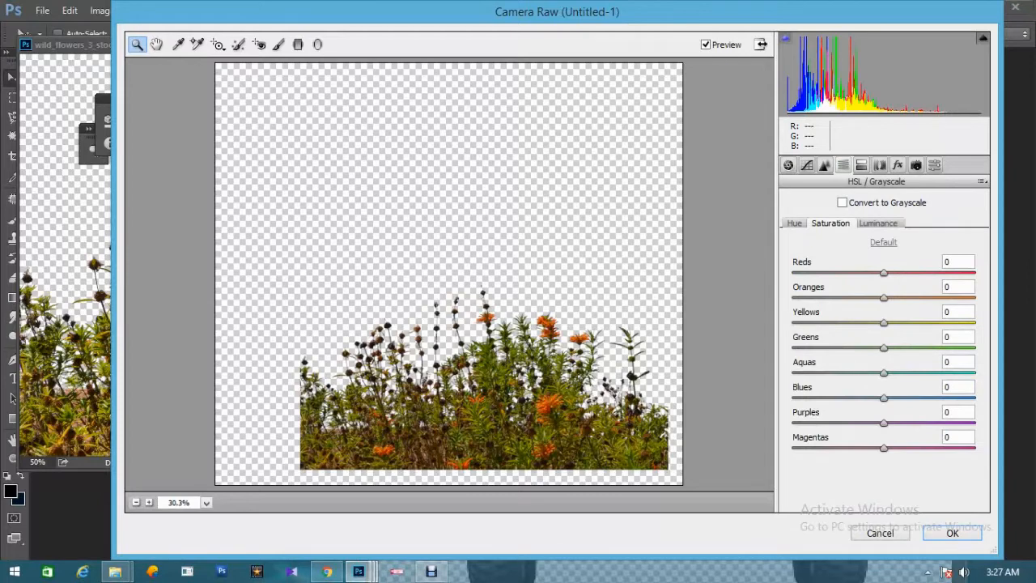
pyautogui.click(794, 223)
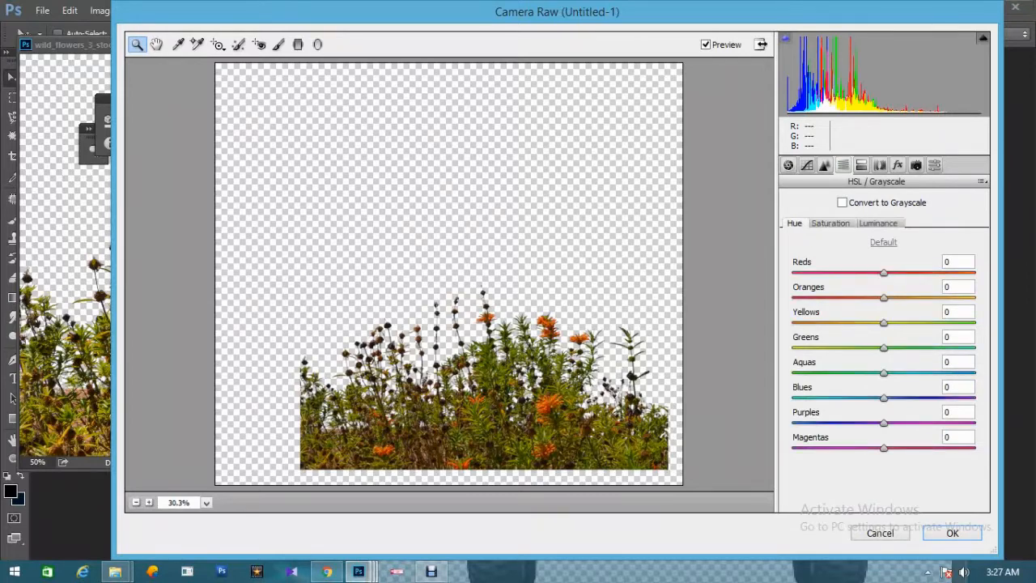
pyautogui.write('45')
pyautogui.press('Tab')
pyautogui.write('-53')
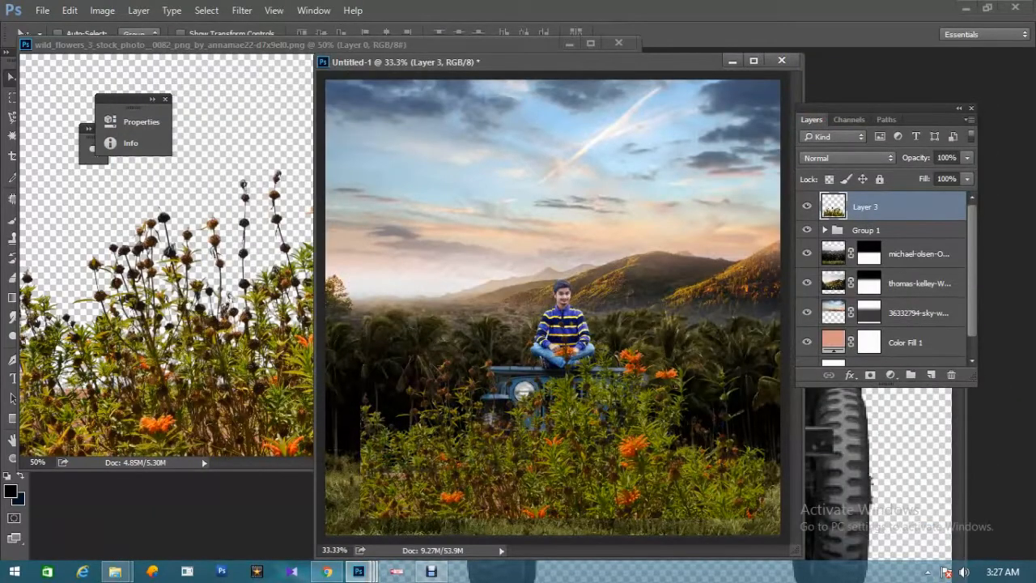
# Shrink the wild flowers layer and place it over the grass in the image's lower-left corner, reaching the jeep's front wheel.
pyautogui.rightClick(600, 279)
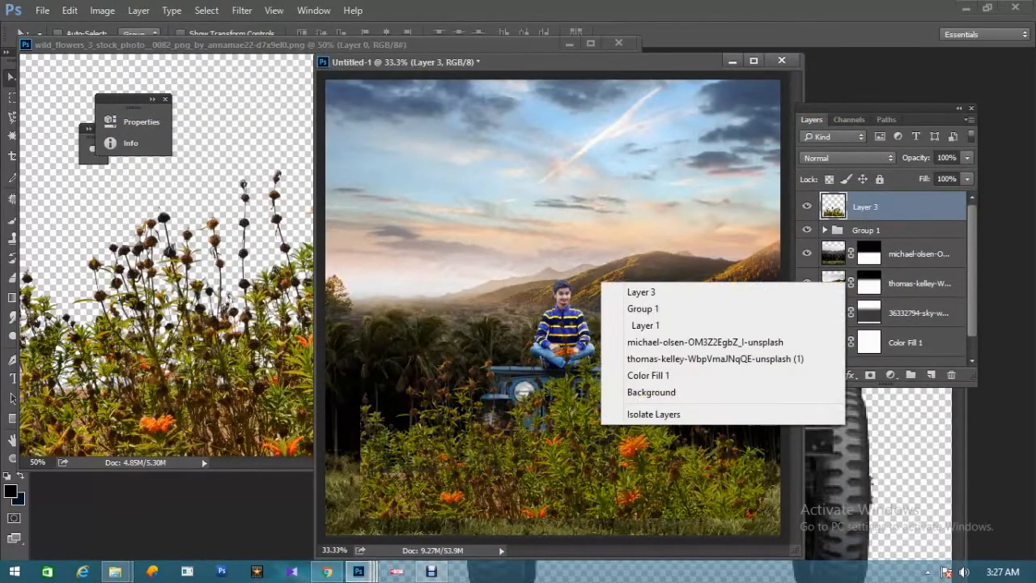
pyautogui.click(627, 289)
pyautogui.hotkey('ctrl', '-')
pyautogui.hotkey('ctrl', '-')
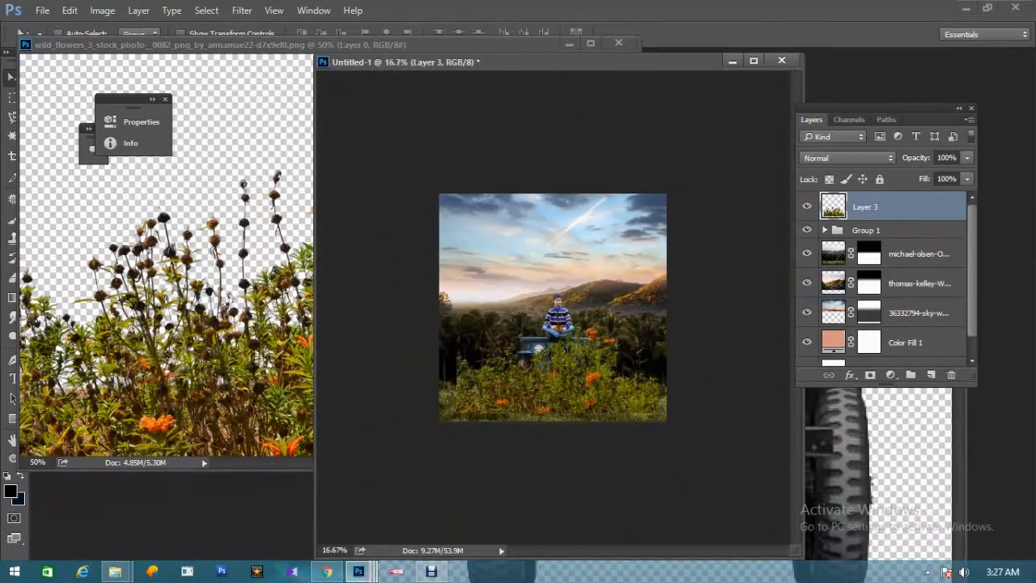
pyautogui.moveTo(603, 275); pyautogui.dragTo(603, 301)
pyautogui.hotkey('ctrl', 't')
pyautogui.moveTo(628, 338); pyautogui.dragTo(601, 368)
pyautogui.moveTo(564, 380)
pyautogui.mouseDown()
pyautogui.moveTo(535, 390)
pyautogui.moveTo(547, 389)
pyautogui.mouseUp()
pyautogui.moveTo(624, 356); pyautogui.dragTo(627, 364)
pyautogui.moveTo(561, 380); pyautogui.dragTo(571, 375)
pyautogui.press('Return')
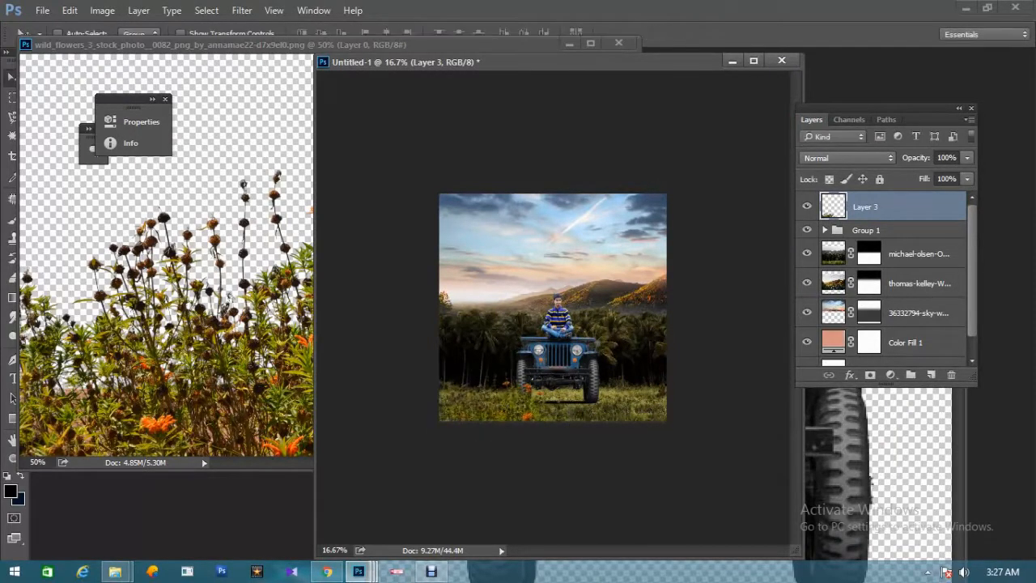
# Duplicate the small flowers layer twice across the grass to the image's right edge, and merge the three flower layers into one.
pyautogui.moveTo(532, 388); pyautogui.dragTo(600, 409)
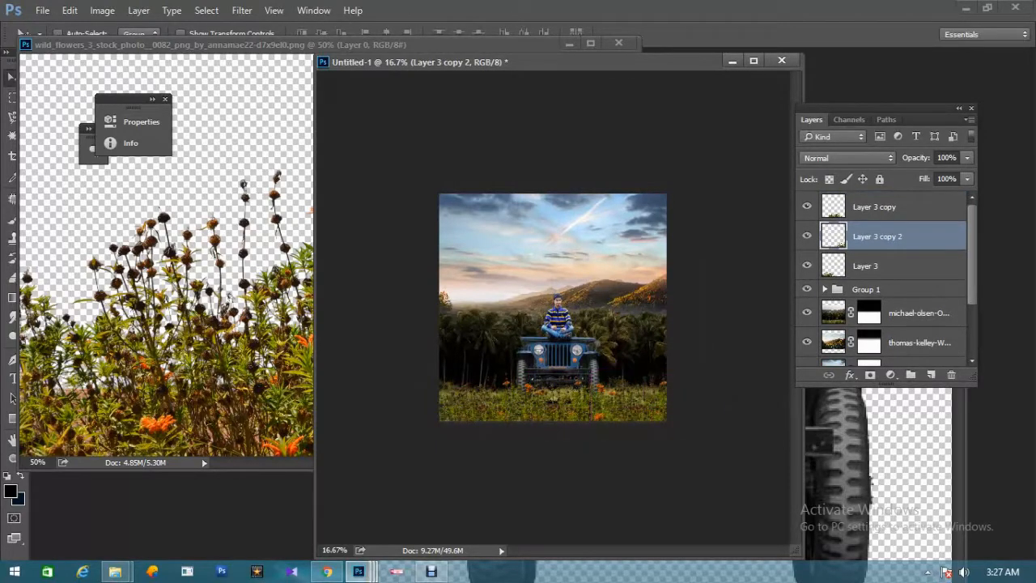
pyautogui.click(890, 266)
pyautogui.keyDown('shift'); pyautogui.click(874, 207); pyautogui.keyUp('shift')
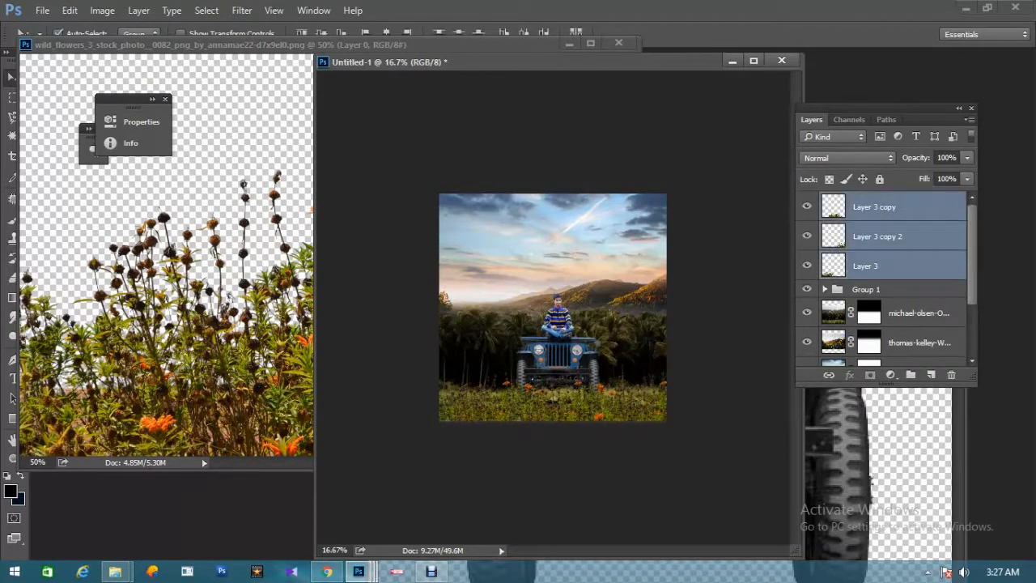
pyautogui.hotkey('ctrl', 'e')
# Scale the merged flower strip to 103.86% width and 103.81% height, lower it in the grass, and place a duplicate slightly higher.
pyautogui.hotkey('ctrl', 't')
pyautogui.moveTo(729, 371); pyautogui.dragTo(686, 402)
pyautogui.press('Return')
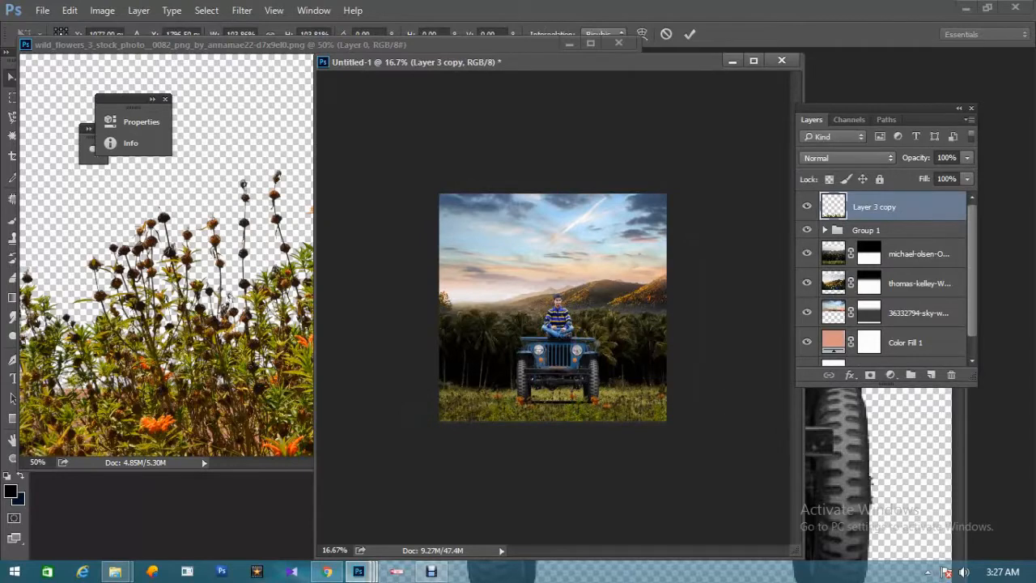
pyautogui.moveTo(629, 390); pyautogui.dragTo(629, 374)
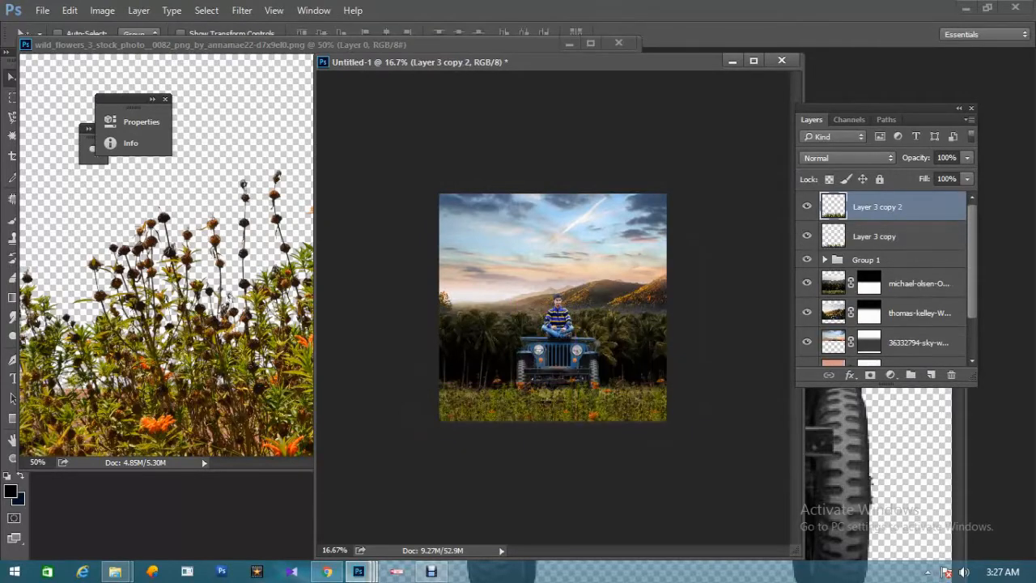
# Enlarge the lower flower strip layer, Layer 3 copy, beyond the image edges and nudge it down.
pyautogui.click(876, 237)
pyautogui.hotkey('ctrl', 't')
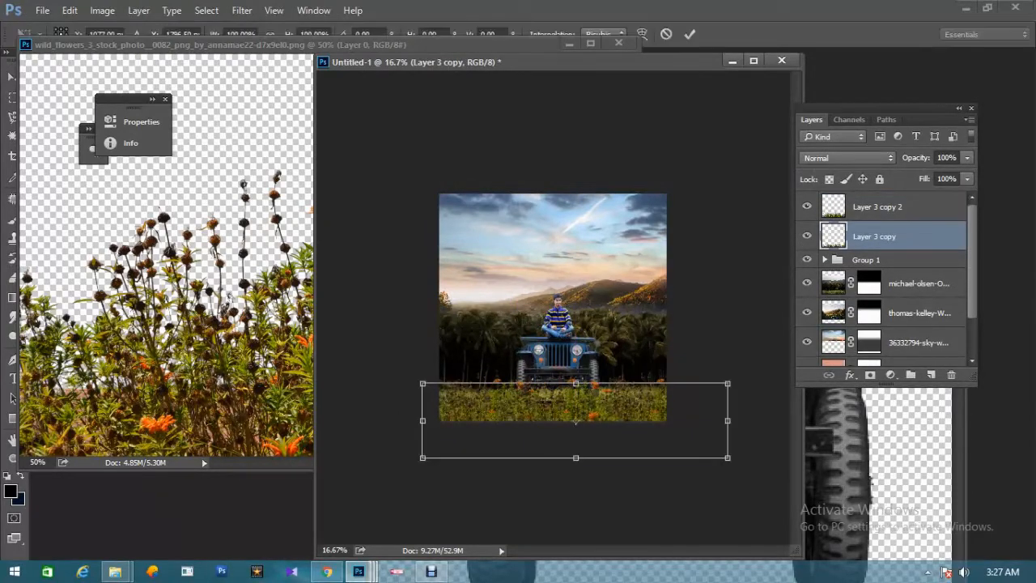
pyautogui.moveTo(727, 383); pyautogui.dragTo(758, 375)
pyautogui.press('Return')
pyautogui.hotkey('ctrl', '0')
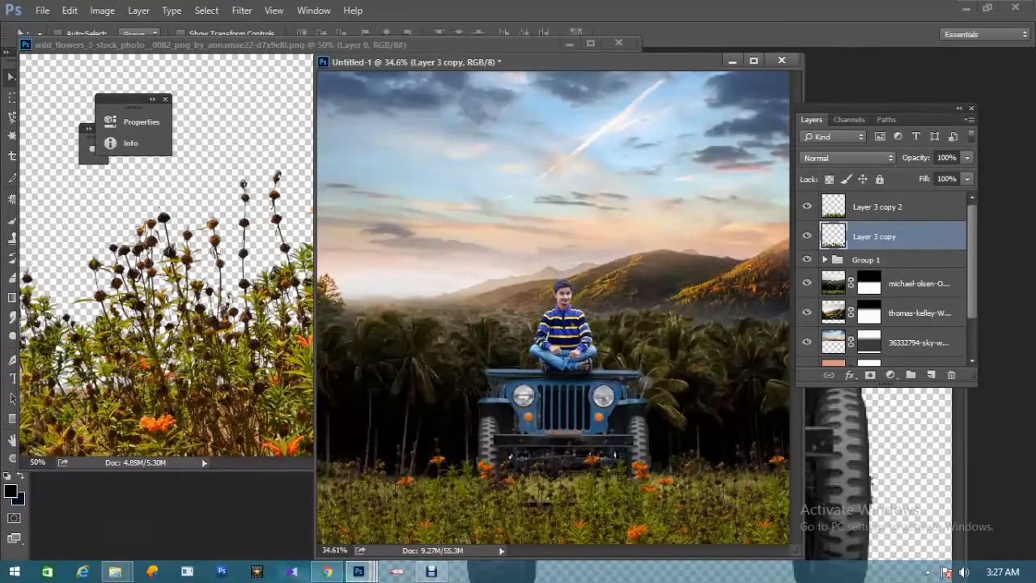
pyautogui.press('Down')
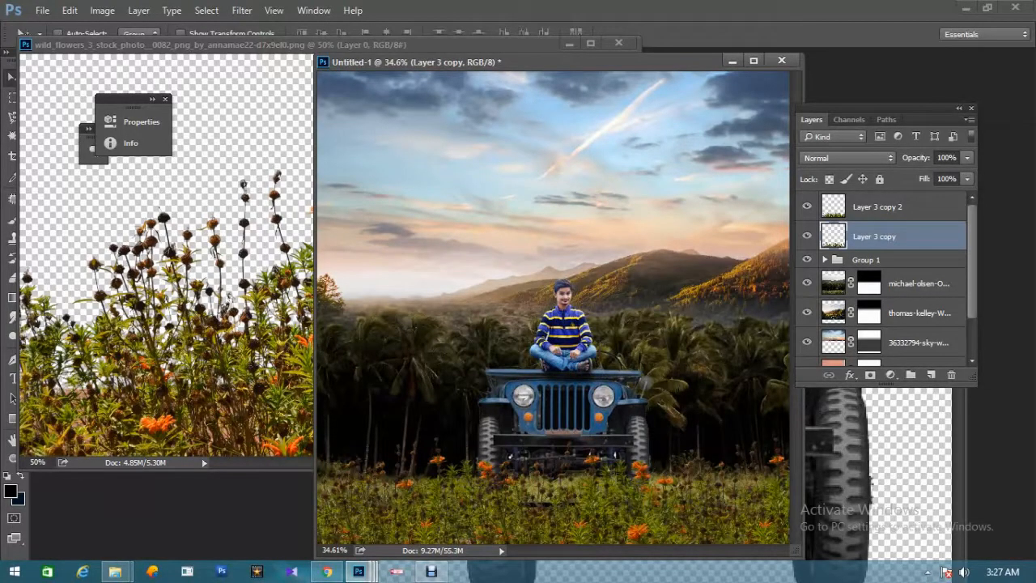
# Shift the front flower strip slightly left and fine-tune the position of the flower strip behind it.
pyautogui.rightClick(471, 364)
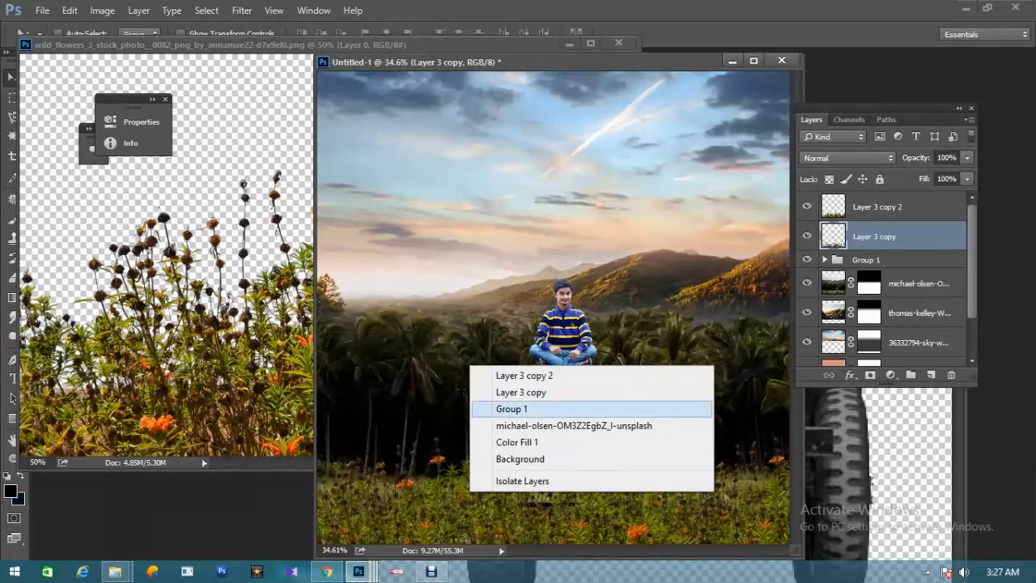
pyautogui.click(518, 375)
pyautogui.press('Down')
pyautogui.moveTo(516, 467)
pyautogui.mouseDown()
pyautogui.moveTo(504, 472)
pyautogui.moveTo(510, 455)
pyautogui.mouseUp()
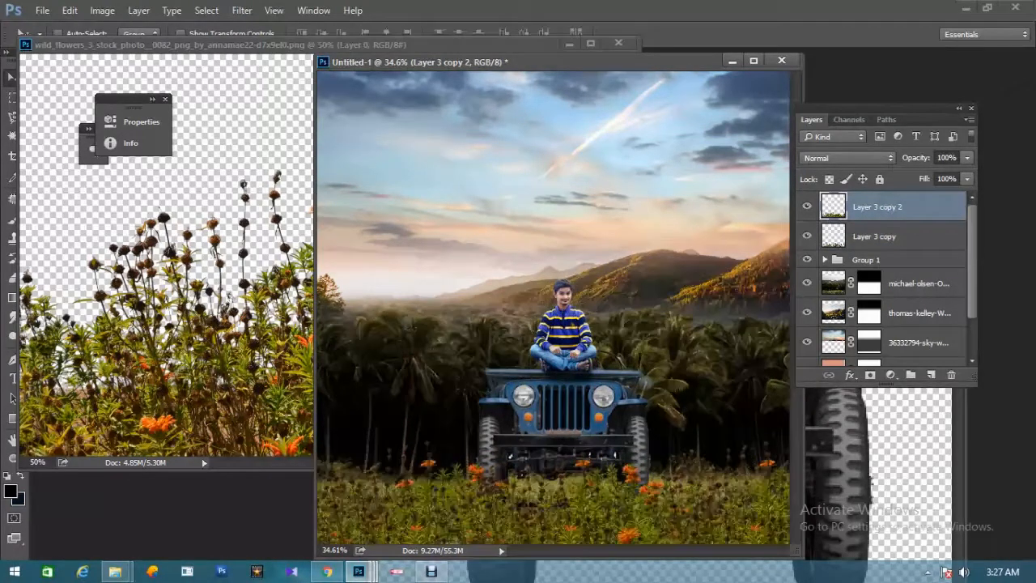
pyautogui.click(874, 236)
pyautogui.moveTo(685, 392); pyautogui.dragTo(687, 391)
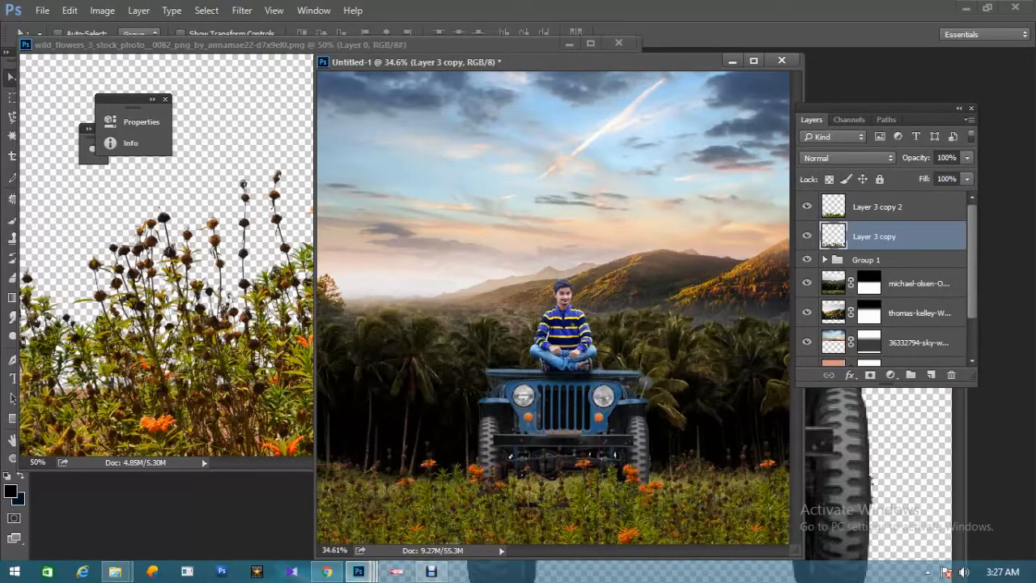
pyautogui.click(241, 10)
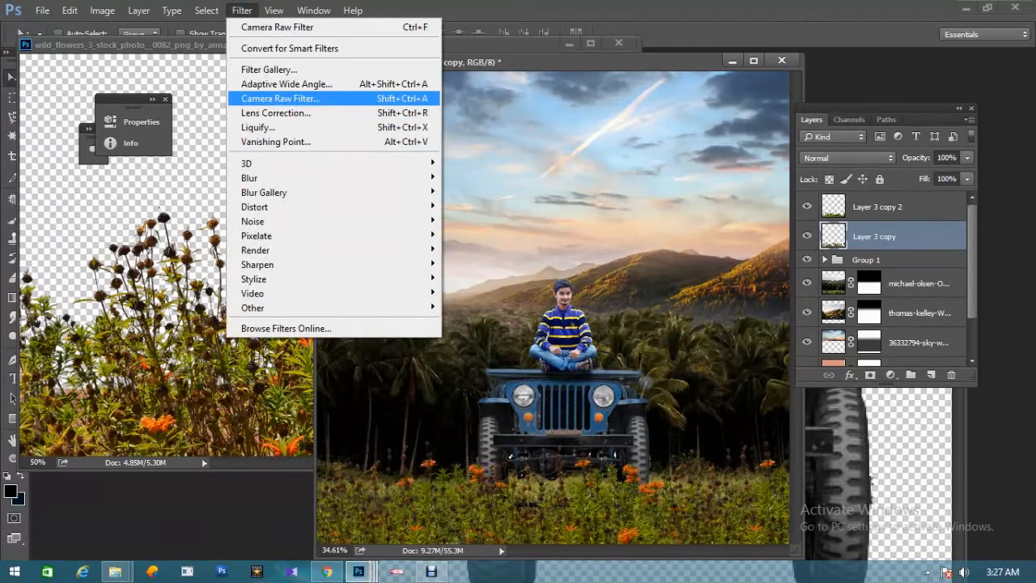
pyautogui.moveTo(275, 178)
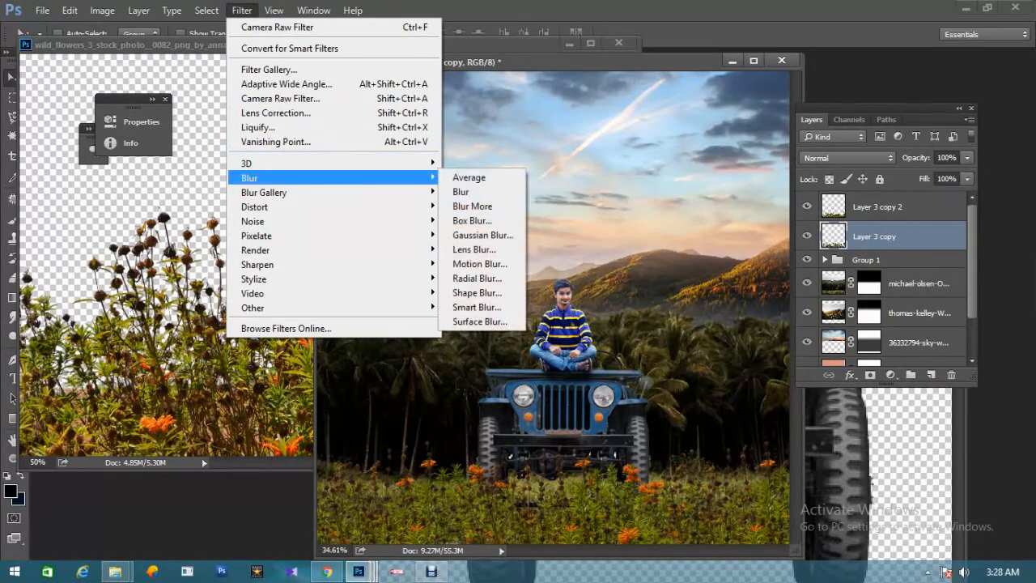
pyautogui.click(482, 234)
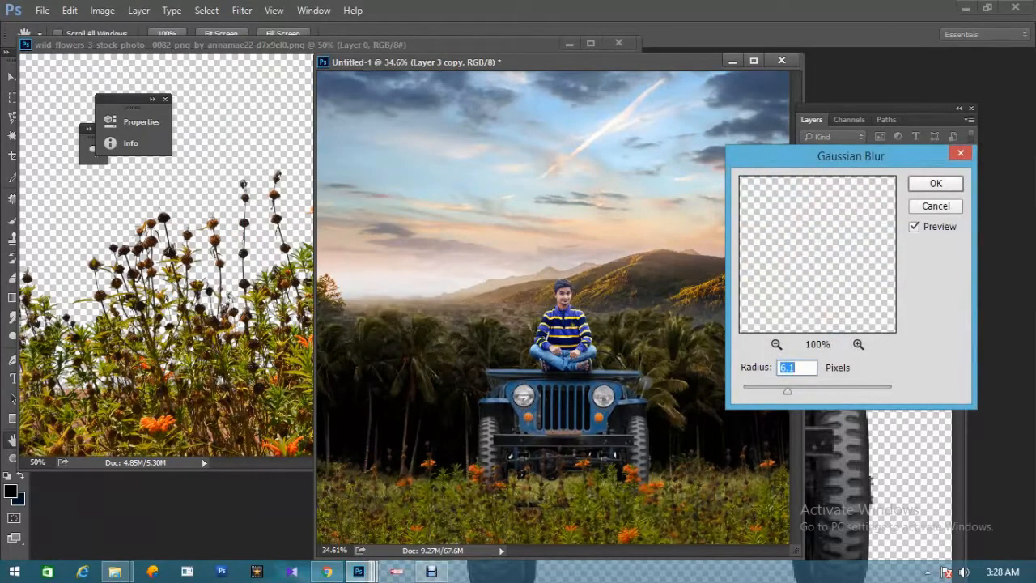
pyautogui.press('Return')
# Apply a Gaussian Blur with a 6.1-pixel radius to the front flower strip, Layer 3 copy 2.
pyautogui.hotkey('alt', ']')
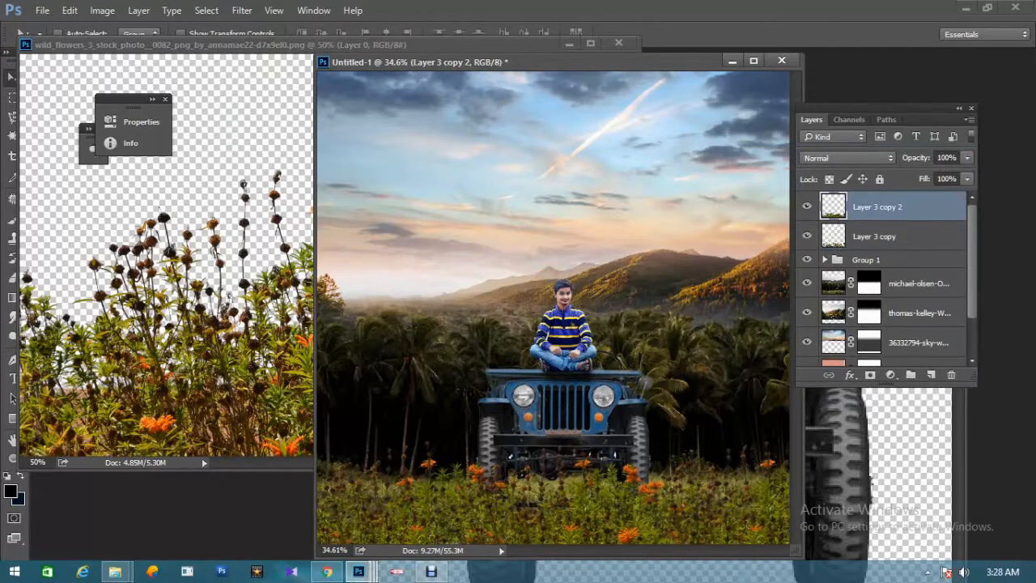
pyautogui.click(242, 10)
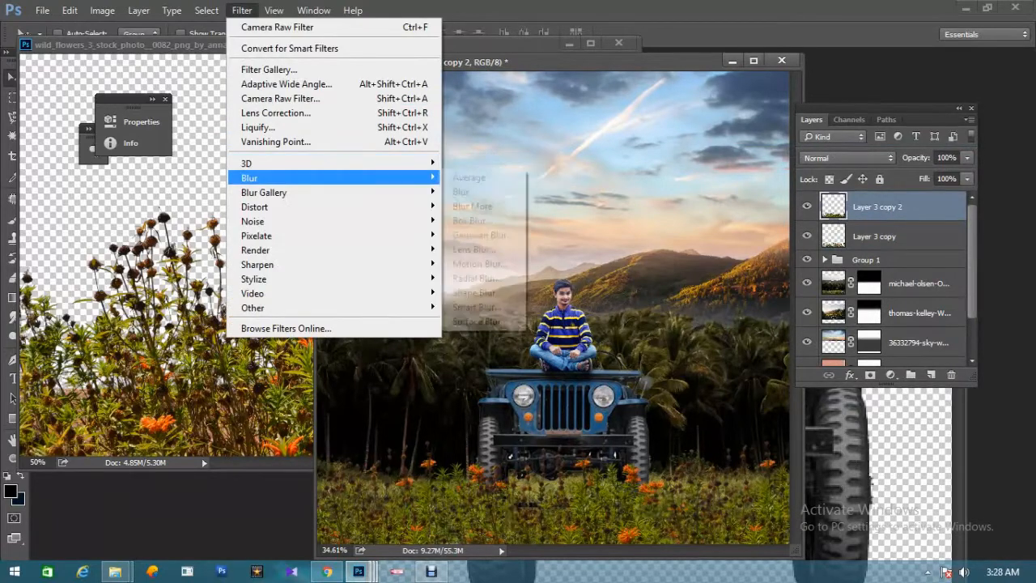
pyautogui.moveTo(259, 177)
pyautogui.click(483, 234)
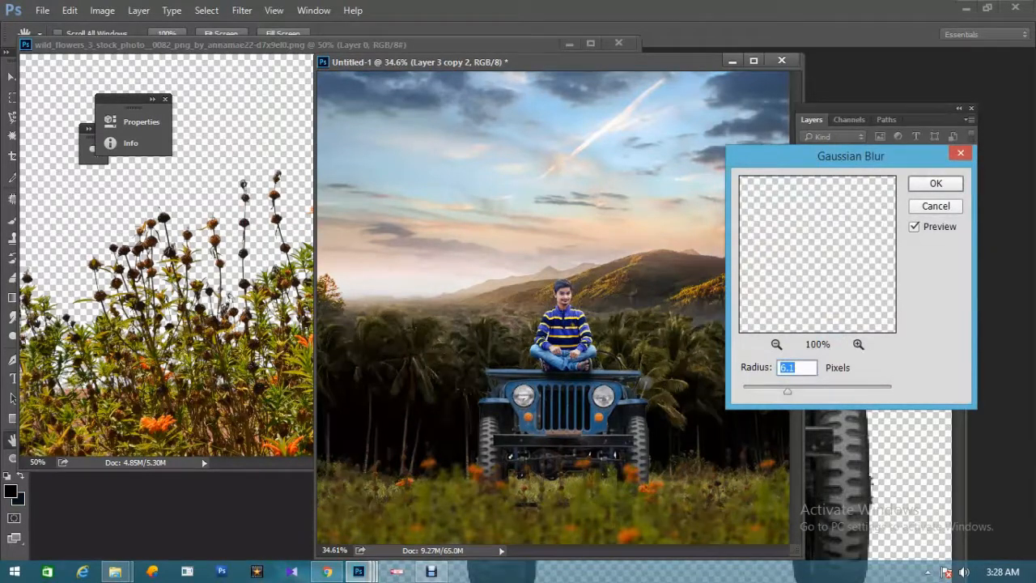
pyautogui.press('Return')
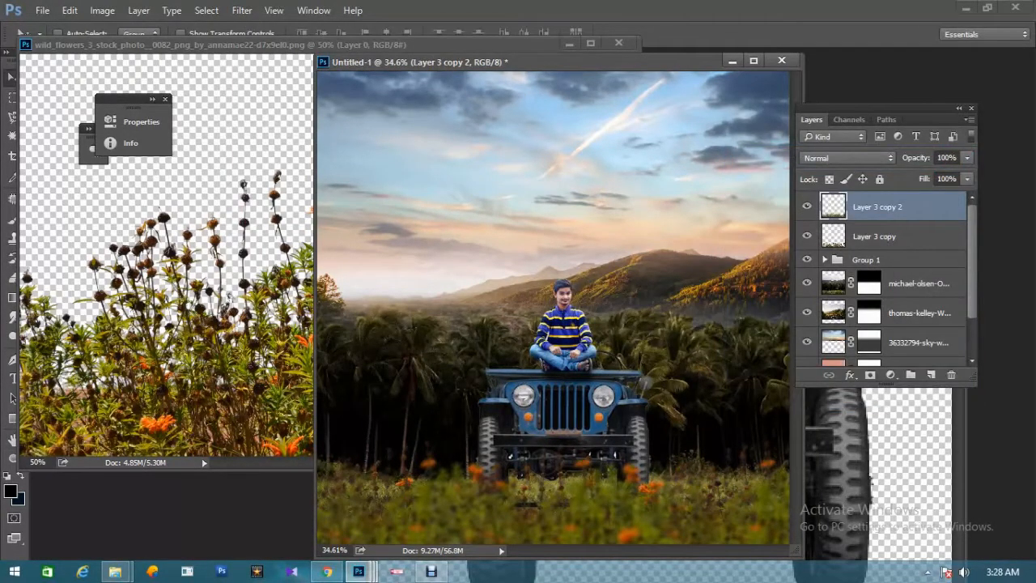
# Enlarge the sharp flower strip, Layer 3 copy, slightly more behind the blurred flowers.
pyautogui.click(890, 236)
pyautogui.hotkey('ctrl', 't')
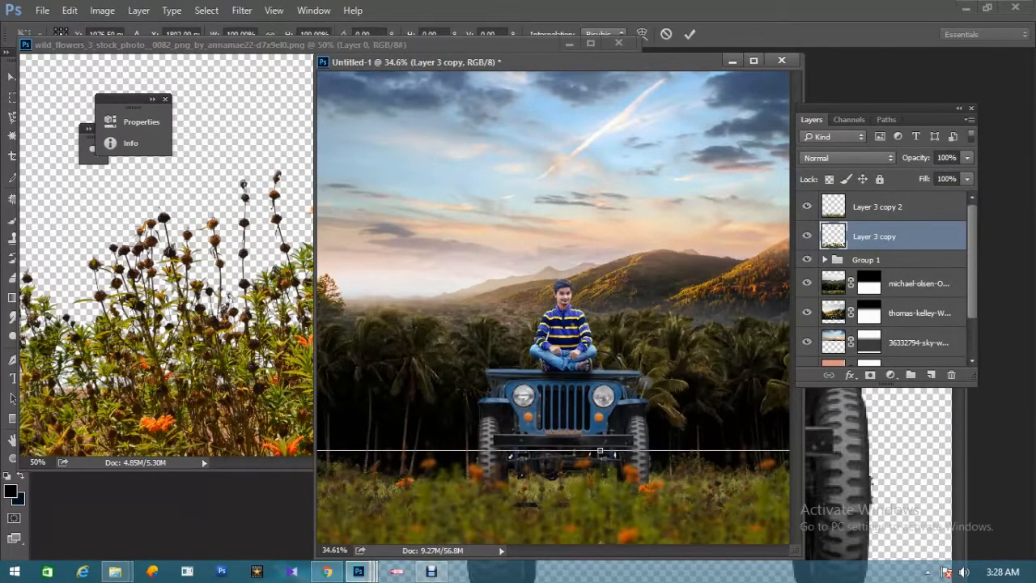
pyautogui.hotkey('ctrl', '-')
pyautogui.hotkey('ctrl', '-')
pyautogui.hotkey('ctrl', '-')
pyautogui.moveTo(758, 375); pyautogui.dragTo(767, 374)
pyautogui.press('Return')
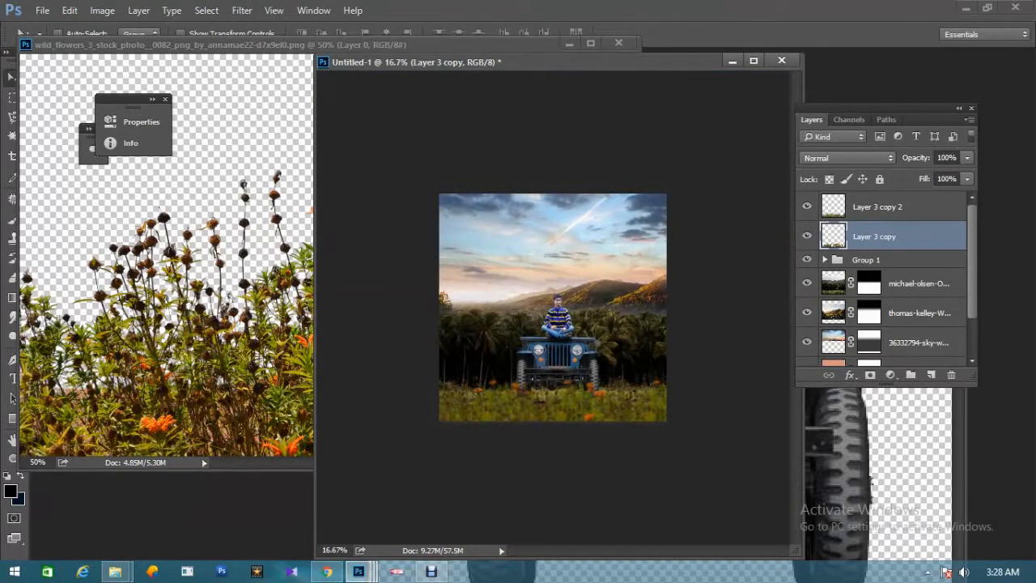
# Nudge the man-and-jeep group slightly left.
pyautogui.hotkey('ctrl', '0')
pyautogui.rightClick(561, 377)
pyautogui.click(601, 386)
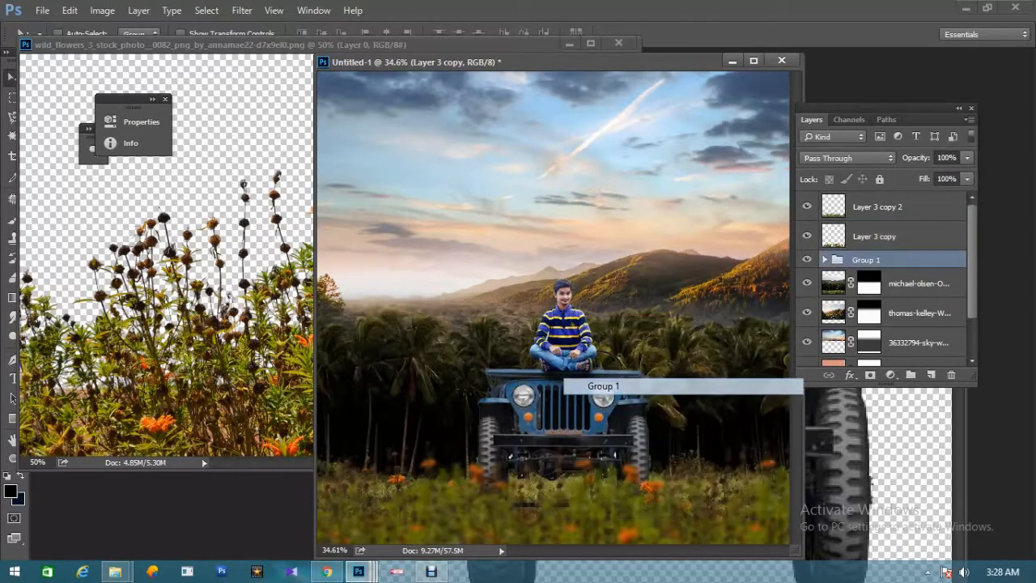
pyautogui.press('Left')
pyautogui.press('Left')
pyautogui.press('Left')
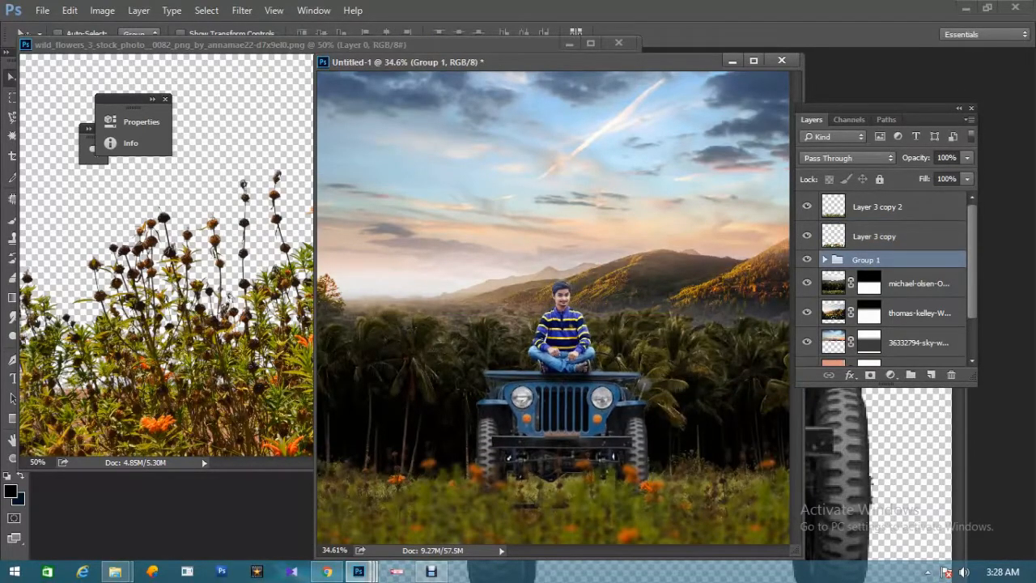
# Erase the dark shadow remnant beneath the jeep on Layer 1 inside Group 1.
pyautogui.click(825, 260)
pyautogui.scroll(-1, 824, 260)
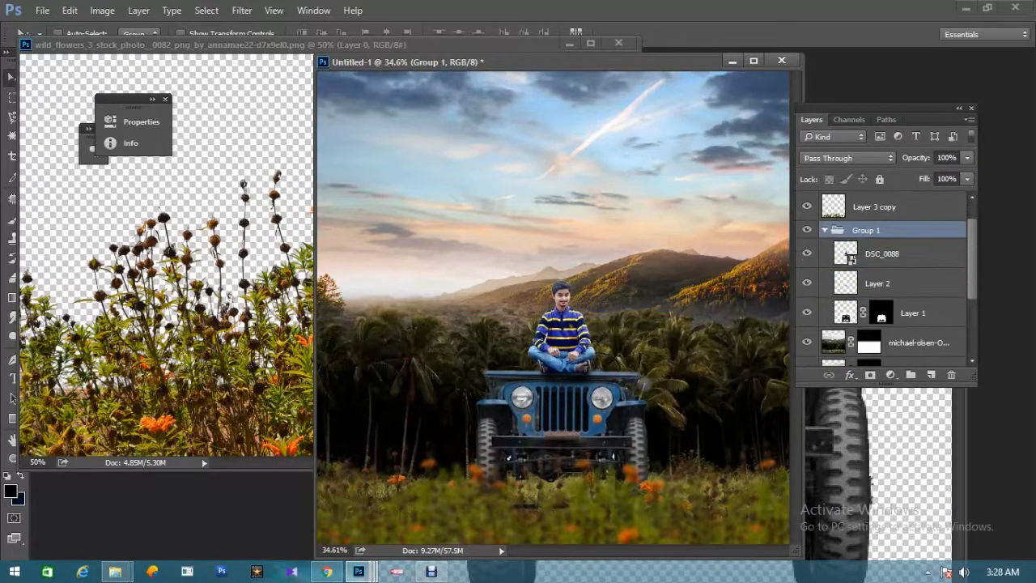
pyautogui.click(913, 313)
pyautogui.press('e')
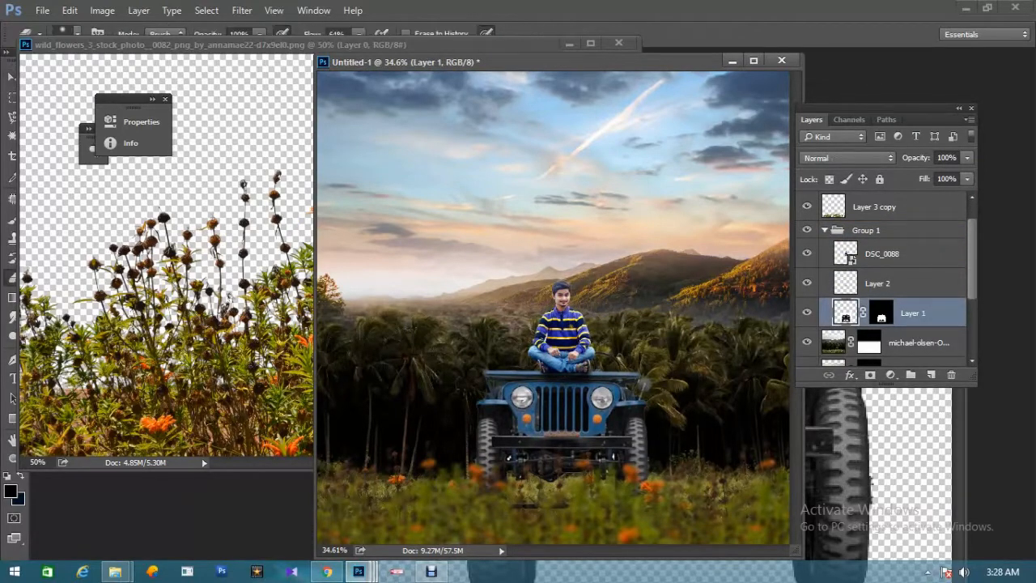
pyautogui.moveTo(521, 506); pyautogui.dragTo(569, 506)
pyautogui.hotkey('ctrl', '-')
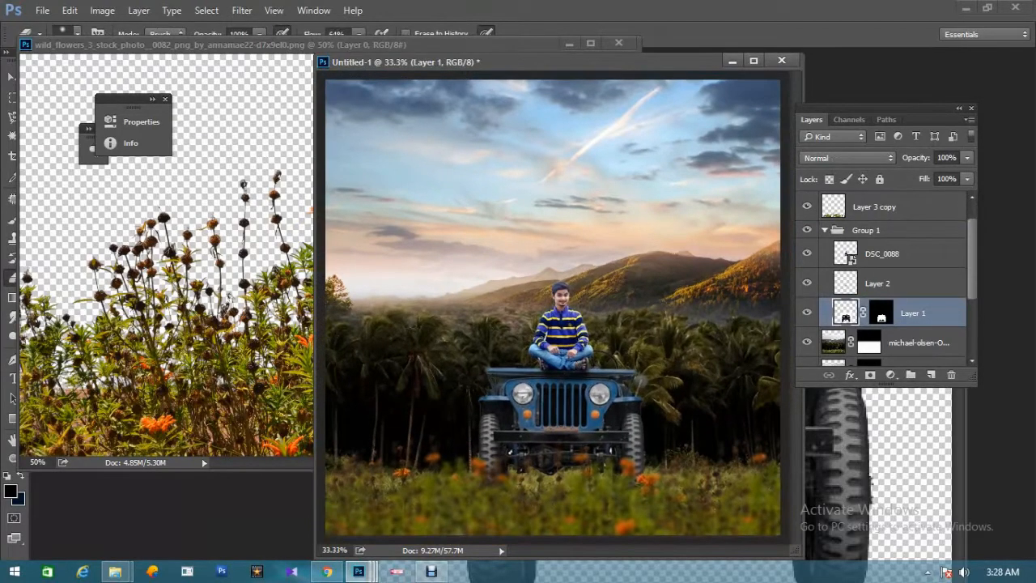
# Align the collapsed man-and-jeep group to the horizontal centre of the whole canvas and clear the selection.
pyautogui.click(825, 229)
pyautogui.hotkey('ctrl', '0')
pyautogui.hotkey('ctrl', '-')
pyautogui.hotkey('ctrl', 'a')
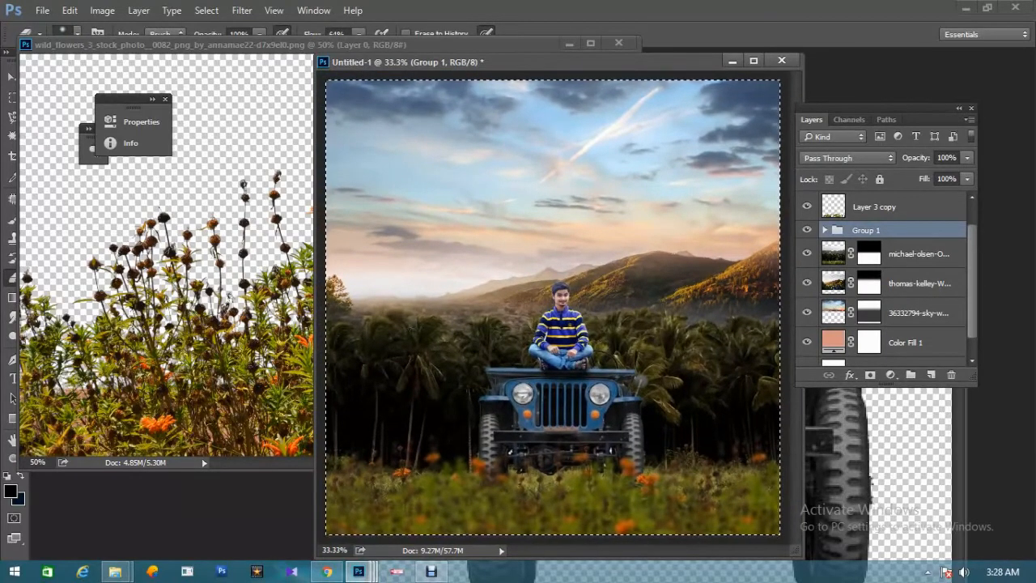
pyautogui.press('v')
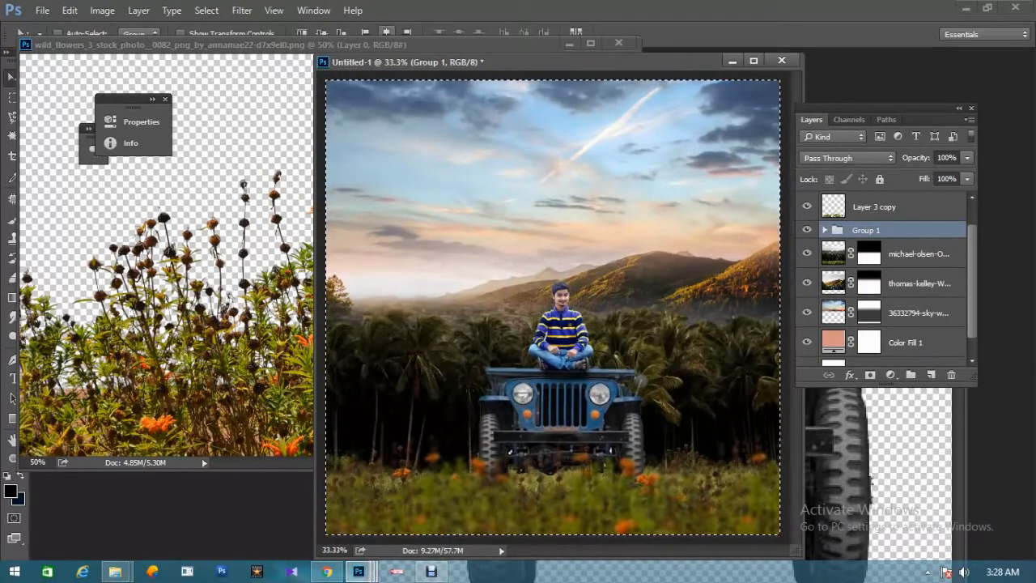
pyautogui.click(386, 32)
pyautogui.hotkey('ctrl', 'd')
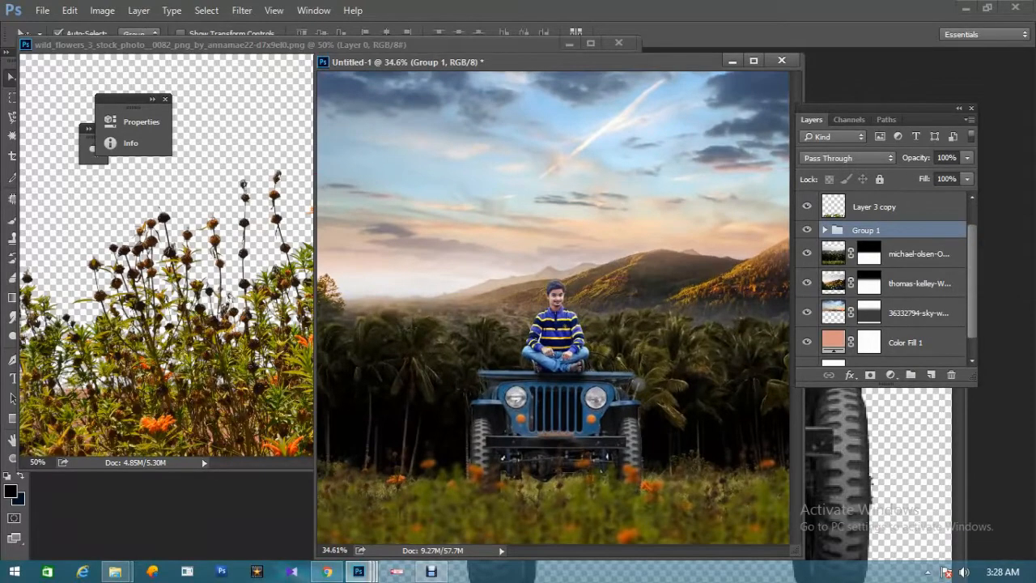
# Place the high_quality_lens_flares image from the desktop into the composite at full canvas size, directly above the man-and-jeep group.
pyautogui.hotkey('ctrl', '-')
pyautogui.hotkey('ctrl', '-')
pyautogui.hotkey('ctrl', '+')
pyautogui.hotkey('ctrl', '+')
pyautogui.hotkey('ctrl', '-')
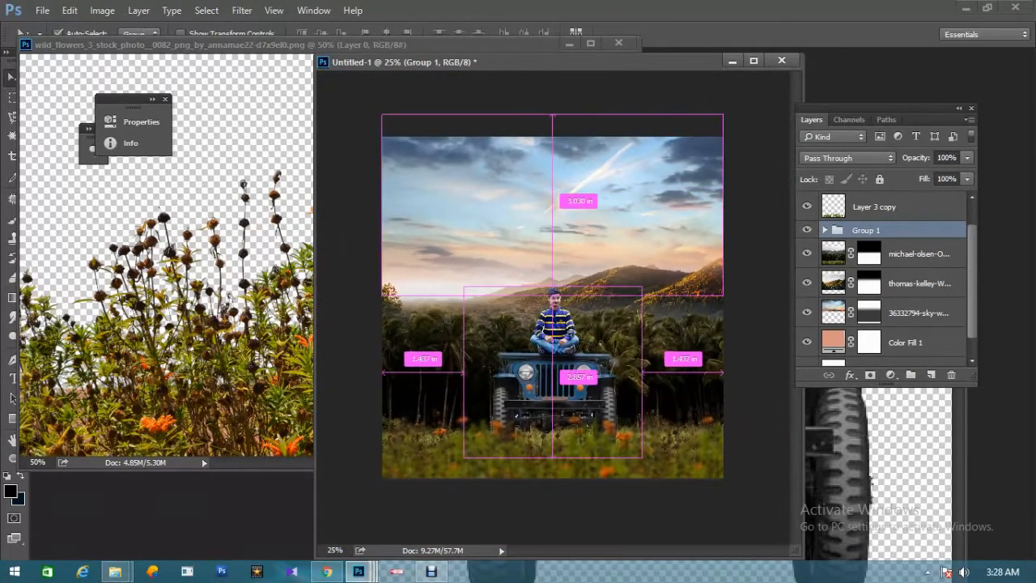
pyautogui.hotkey('ctrl', '-')
pyautogui.click(966, 7)
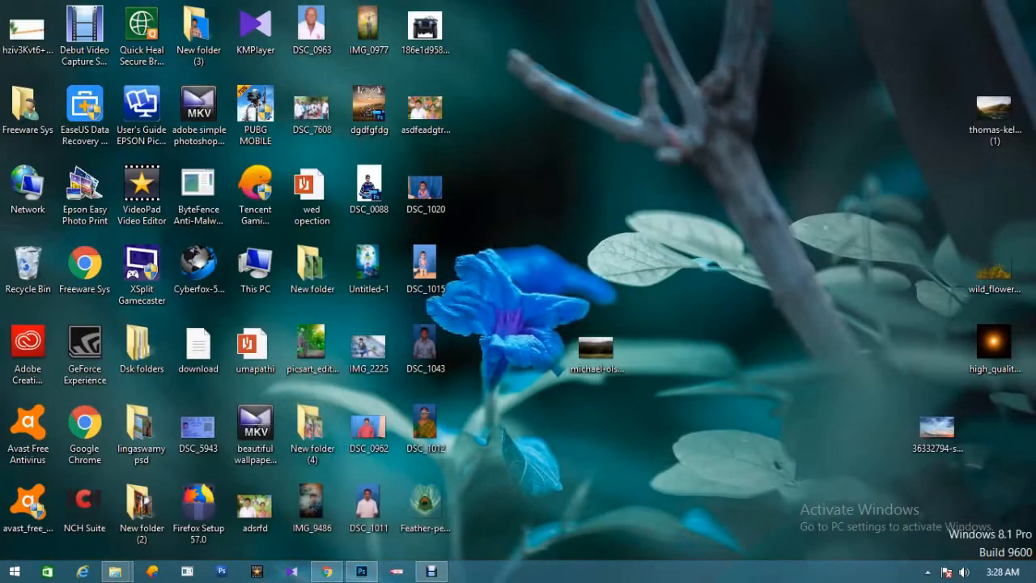
pyautogui.moveTo(958, 340); pyautogui.dragTo(380, 552)
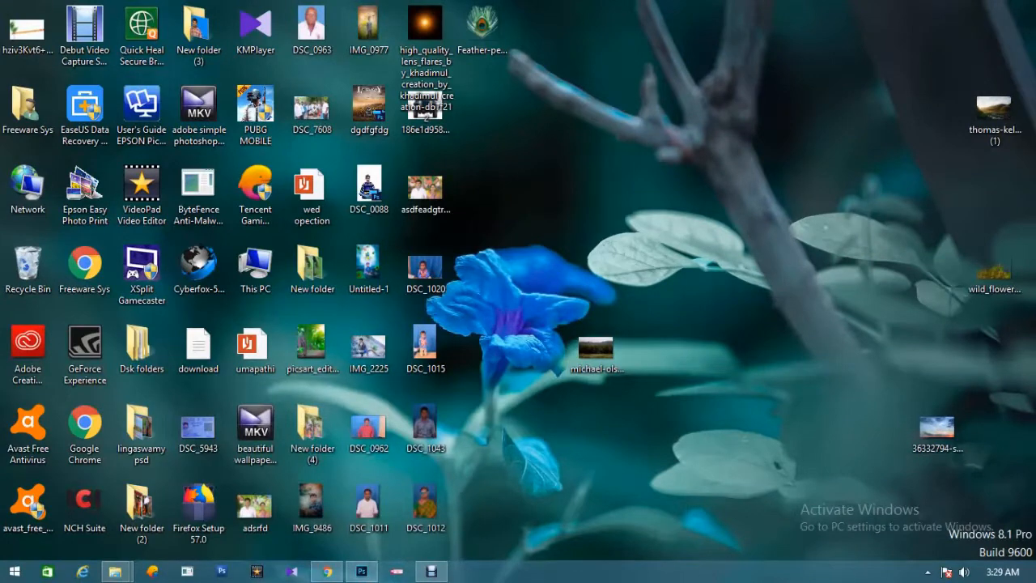
pyautogui.moveTo(424, 89); pyautogui.dragTo(553, 307)
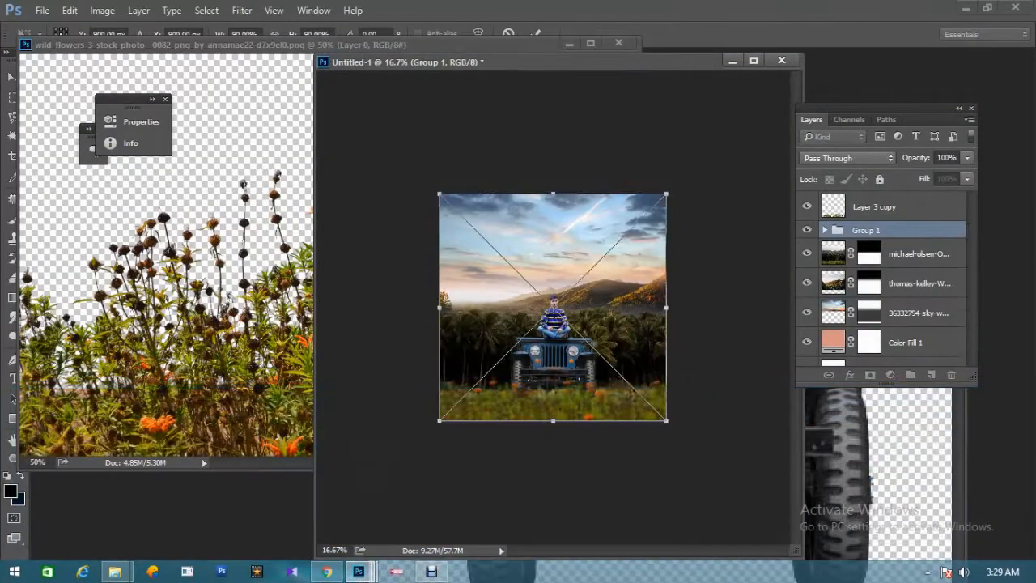
pyautogui.press('Return')
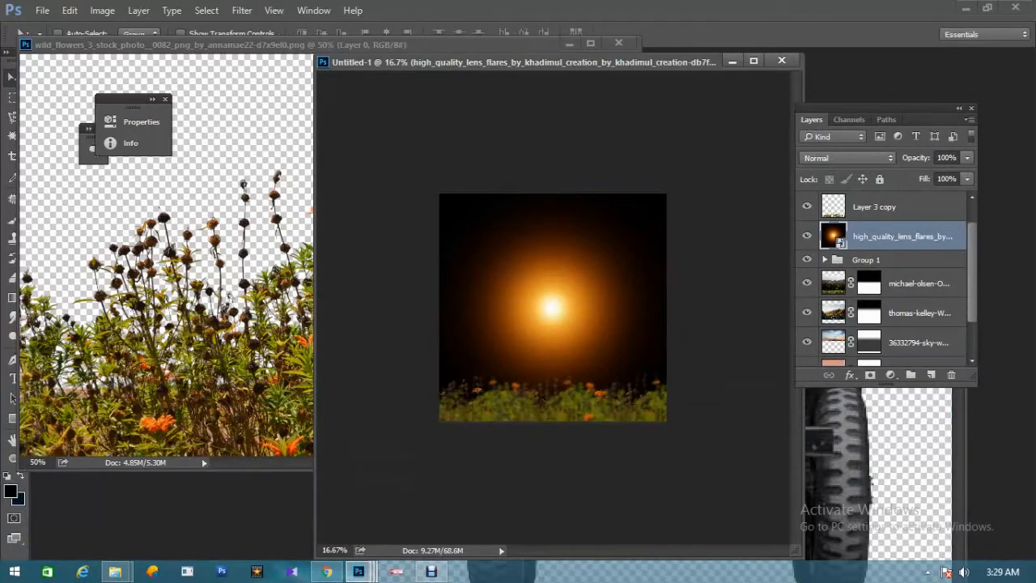
# Rasterize the high_quality_lens_flares layer and set its blending mode to Screen.
pyautogui.rightClick(880, 236)
pyautogui.click(688, 343)
pyautogui.click(846, 157)
pyautogui.click(841, 263)
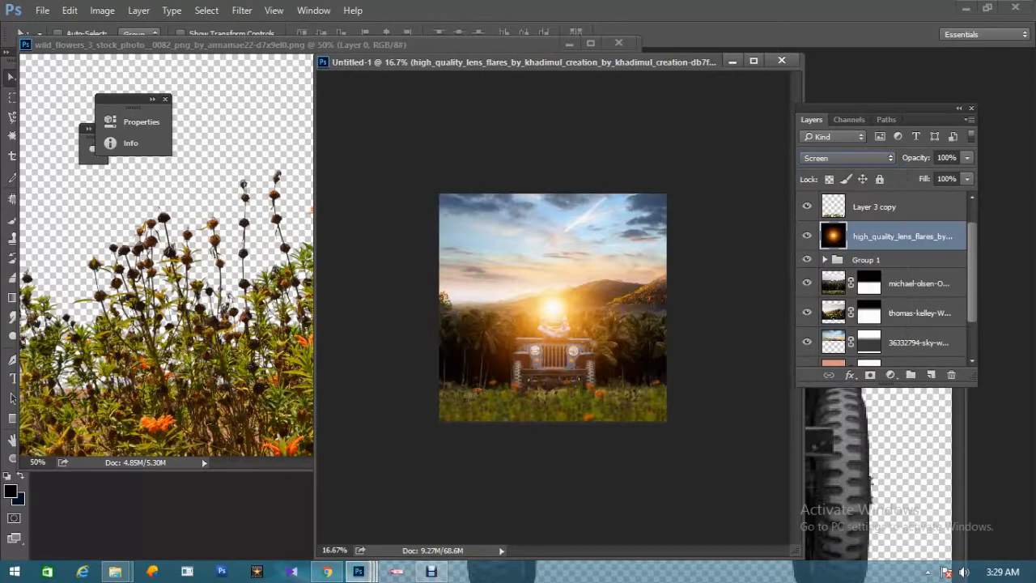
# Move the lens flare to the horizon near the canvas's left edge and scale it down to about 76%.
pyautogui.moveTo(552, 308); pyautogui.dragTo(479, 285)
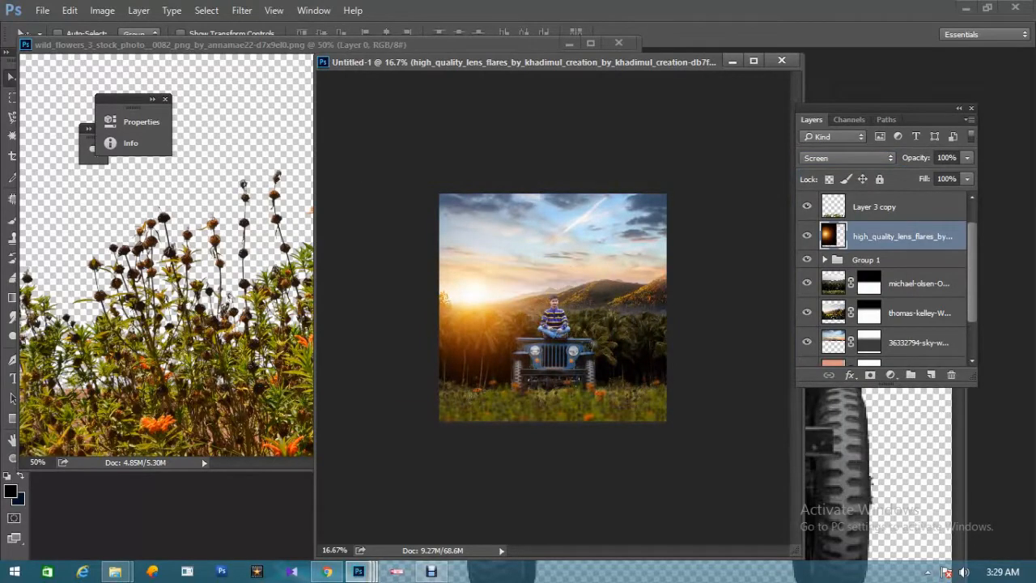
pyautogui.hotkey('ctrl', '-')
pyautogui.hotkey('ctrl', '+')
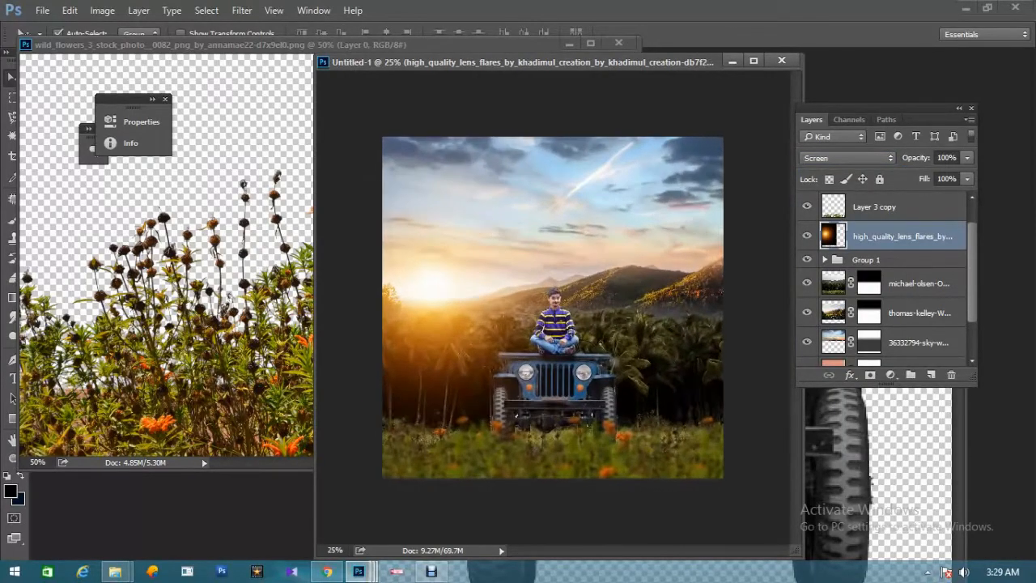
pyautogui.hotkey('ctrl', 't')
pyautogui.moveTo(603, 115); pyautogui.dragTo(539, 179)
pyautogui.moveTo(433, 285); pyautogui.dragTo(416, 287)
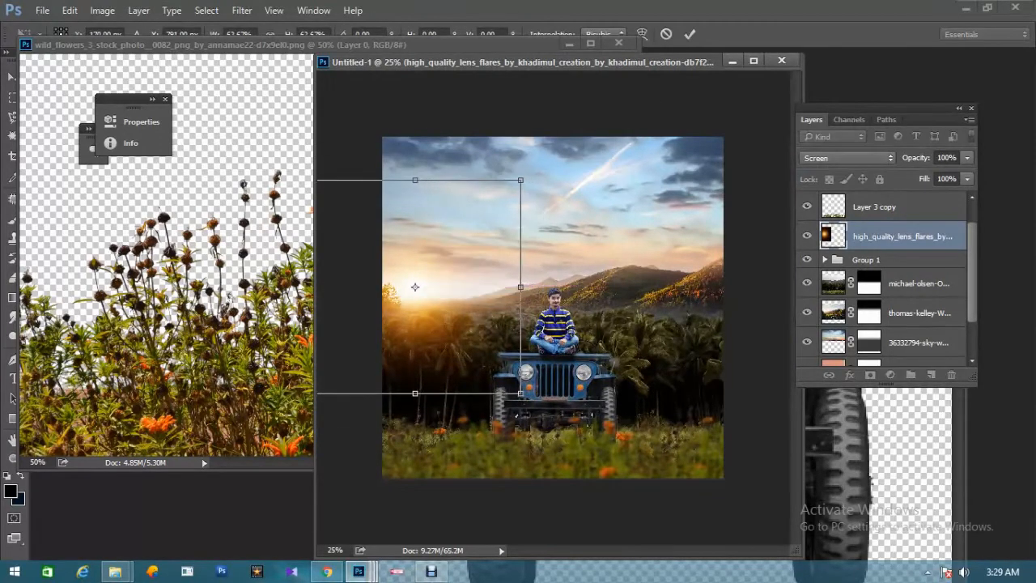
pyautogui.moveTo(520, 393); pyautogui.dragTo(567, 438)
pyautogui.moveTo(478, 371); pyautogui.dragTo(458, 357)
pyautogui.moveTo(417, 295); pyautogui.dragTo(416, 289)
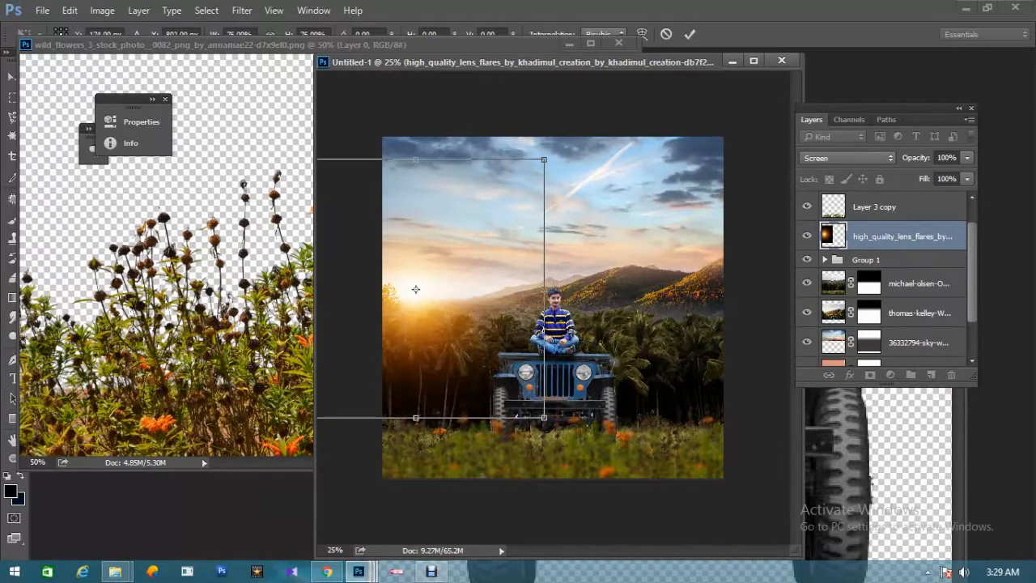
pyautogui.press('Return')
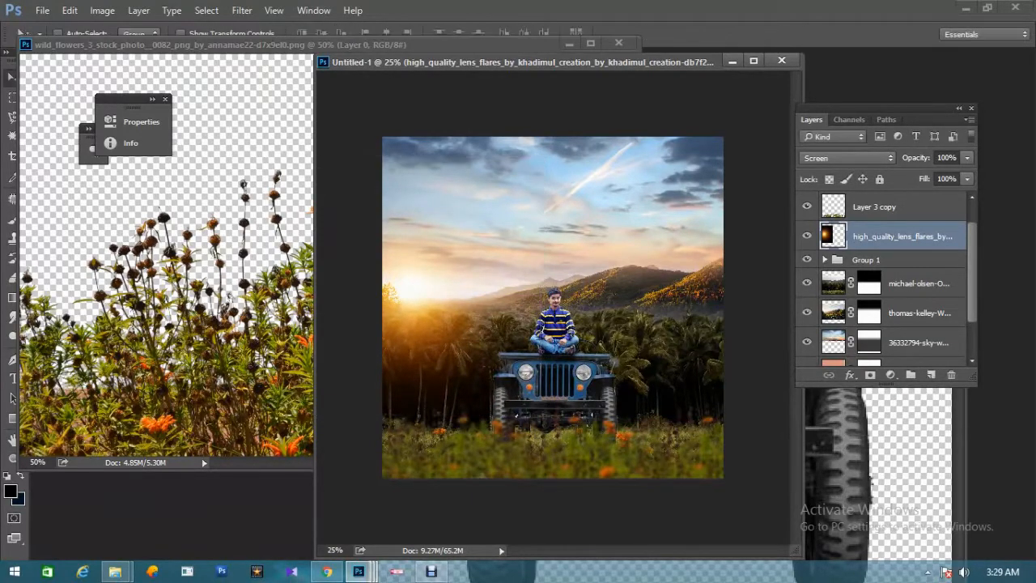
pyautogui.hotkey('ctrl', '0')
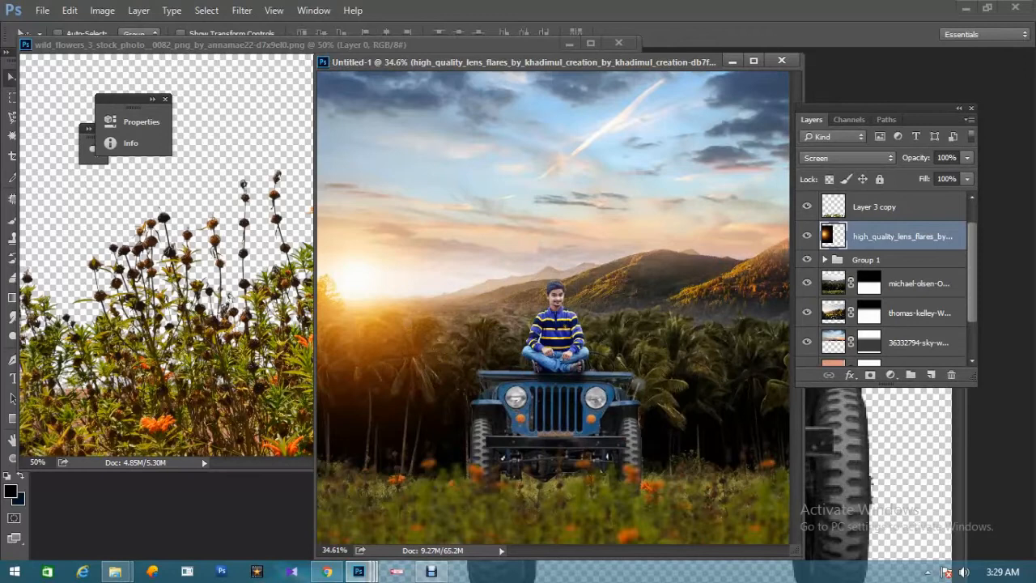
# Set the lens flare layer's opacity to 70%.
pyautogui.click(966, 158)
pyautogui.write('70')
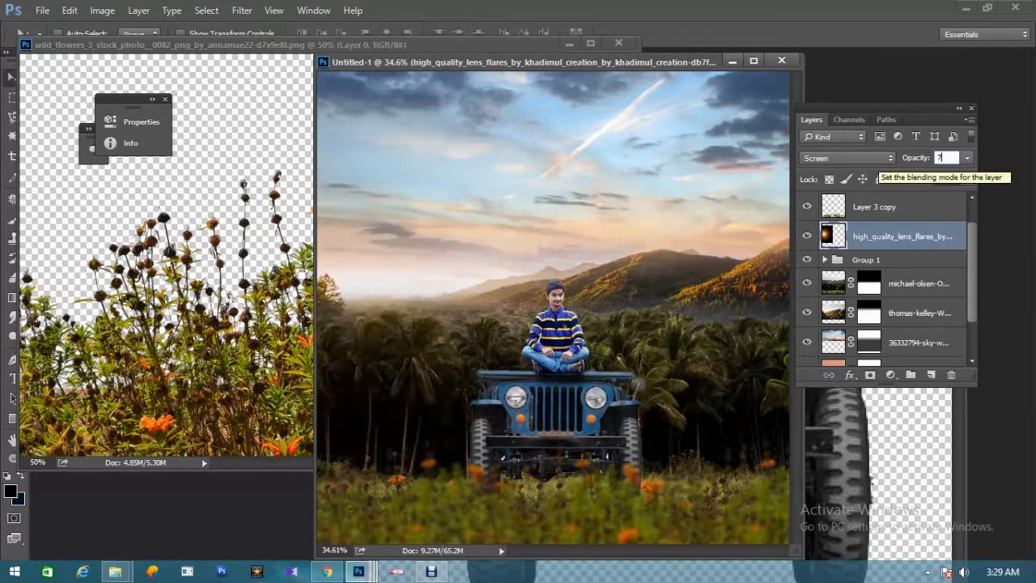
pyautogui.press('Return')
pyautogui.hotkey('ctrl', '-')
pyautogui.hotkey('ctrl', '-')
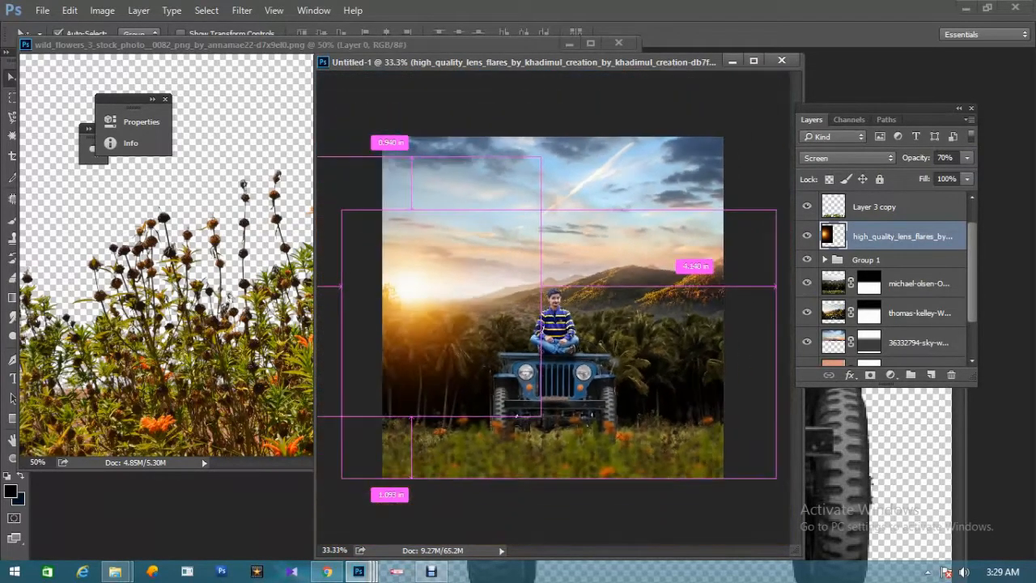
pyautogui.hotkey('ctrl', '+')
pyautogui.hotkey('ctrl', '-')
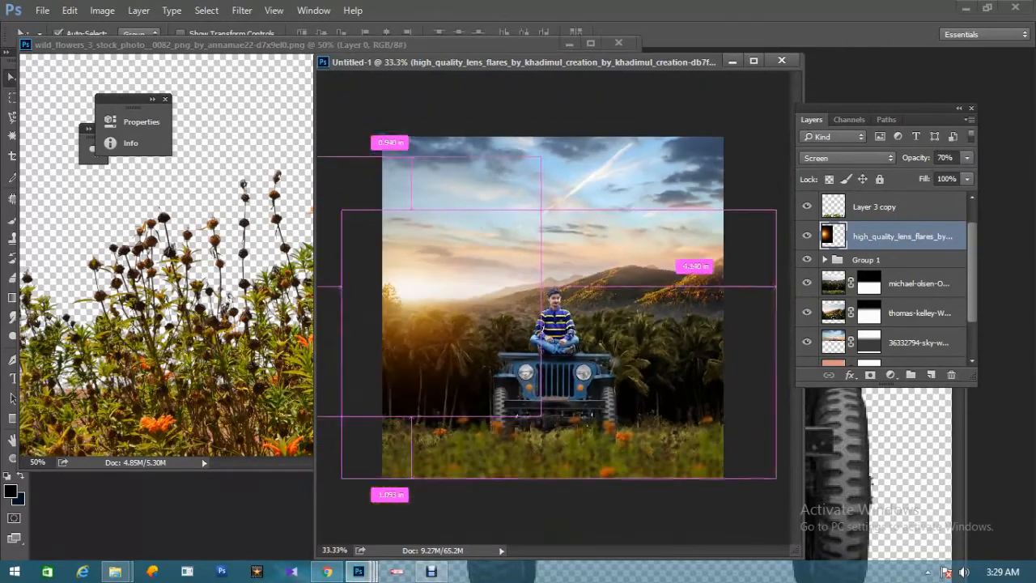
# Add a new layer above Layer 3 copy 2 and darken the flower foreground with a black-to-transparent linear gradient rising from the canvas bottom.
pyautogui.click(874, 206)
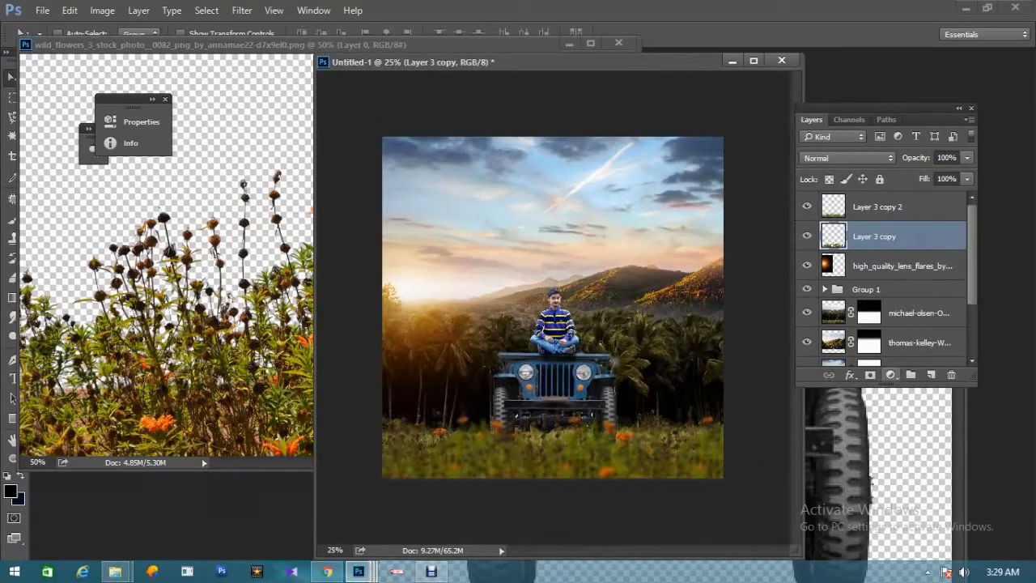
pyautogui.hotkey('alt', ']')
pyautogui.click(890, 374)
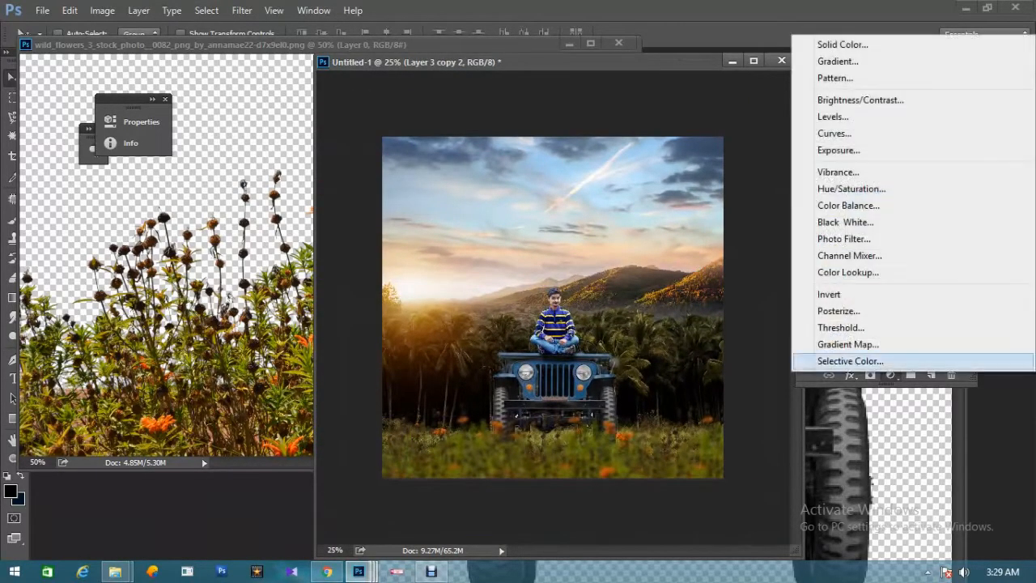
pyautogui.click(891, 374)
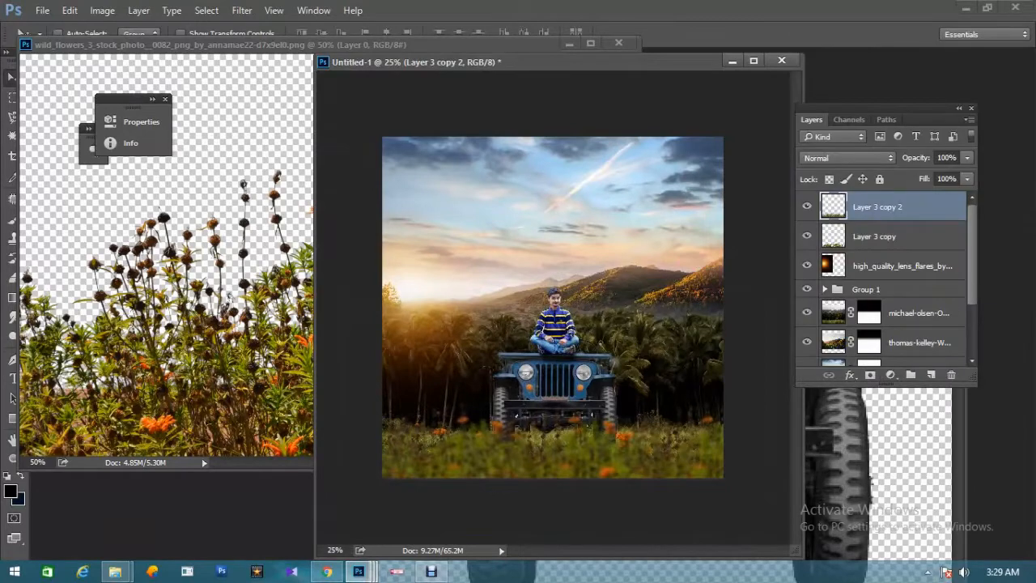
pyautogui.click(931, 374)
pyautogui.press('g')
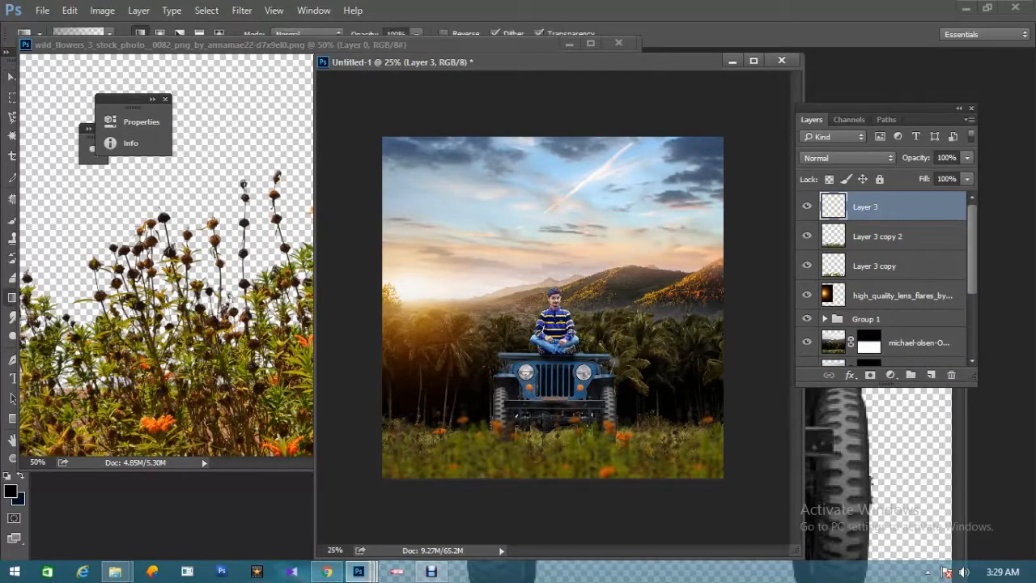
pyautogui.moveTo(560, 492); pyautogui.dragTo(560, 371)
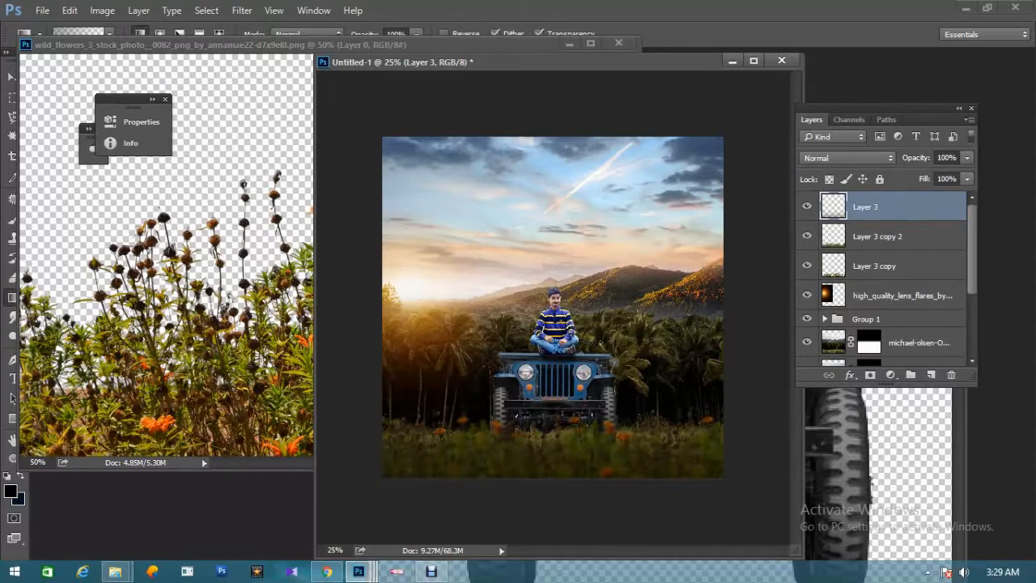
pyautogui.hotkey('ctrl', '-')
pyautogui.hotkey('ctrl', '-')
pyautogui.hotkey('ctrl', '0')
pyautogui.hotkey('ctrl', '-')
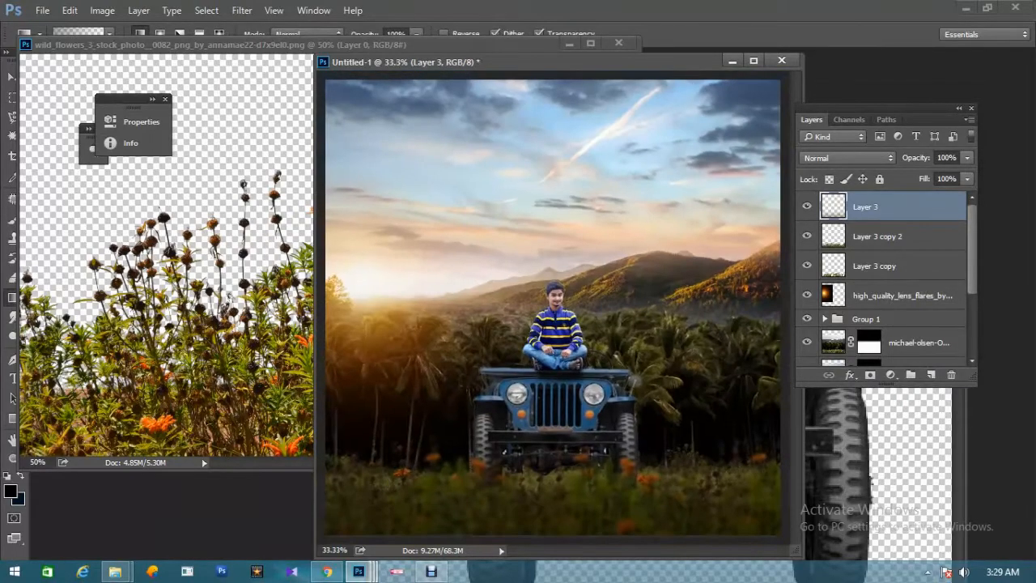
# Add a Photo Filter adjustment layer with a warming preset above the gradient layer.
pyautogui.click(891, 375)
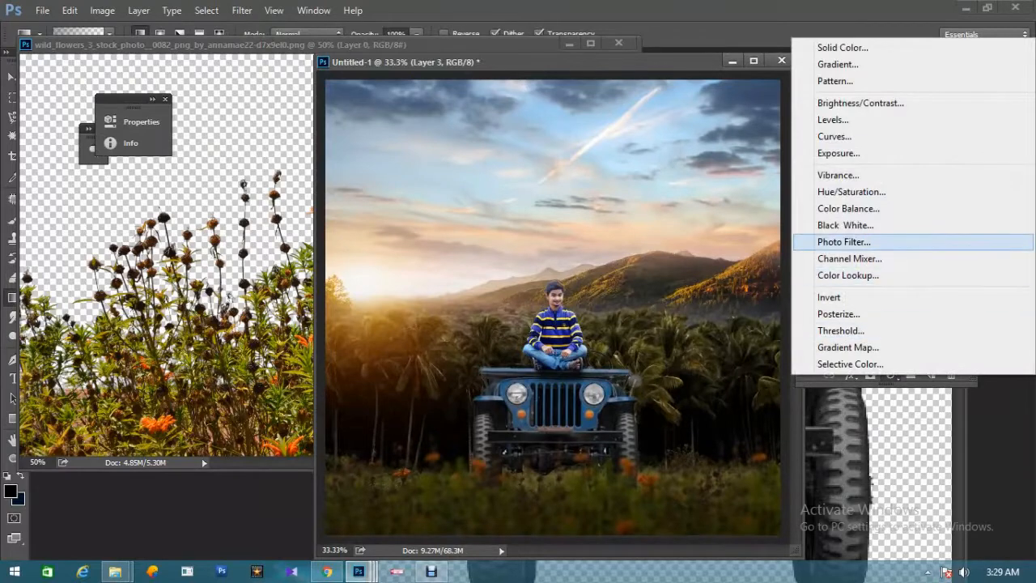
pyautogui.click(843, 241)
pyautogui.click(153, 99)
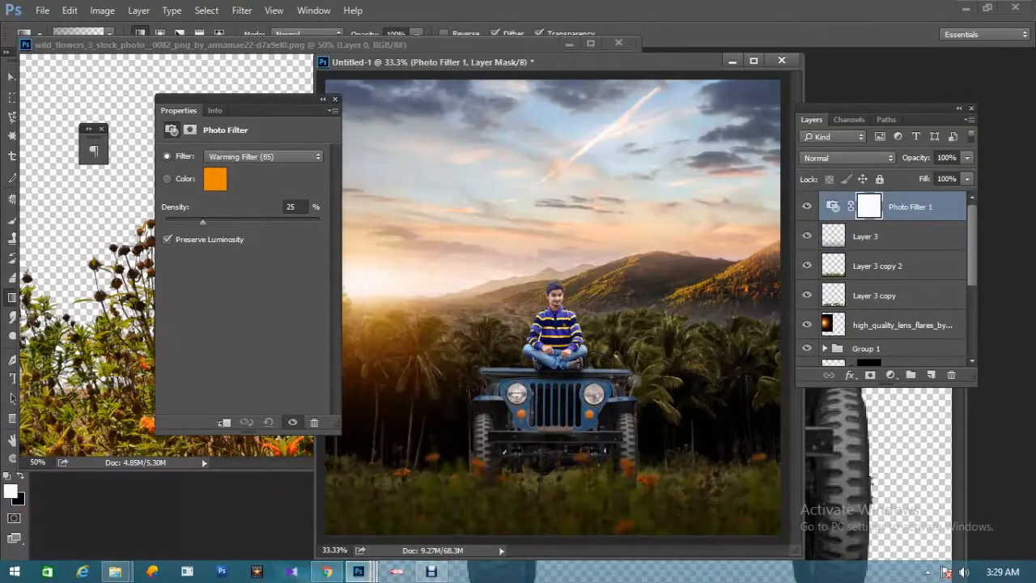
pyautogui.click(263, 156)
pyautogui.click(243, 185)
pyautogui.press('Up')
pyautogui.click(323, 99)
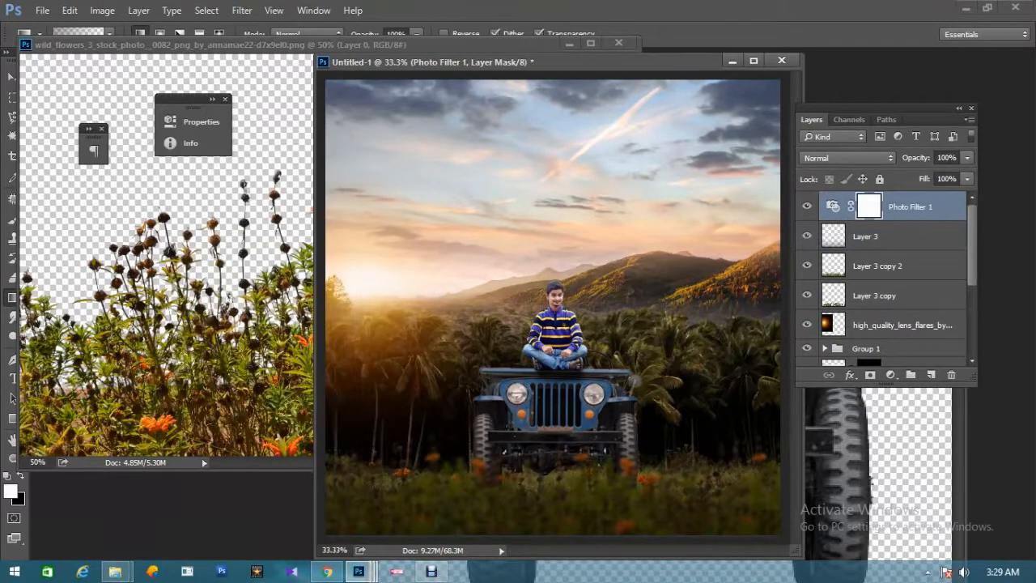
# Stamp all visible layers into a new layer above Photo Filter 1.
pyautogui.hotkey('ctrl', '0')
pyautogui.click(930, 375)
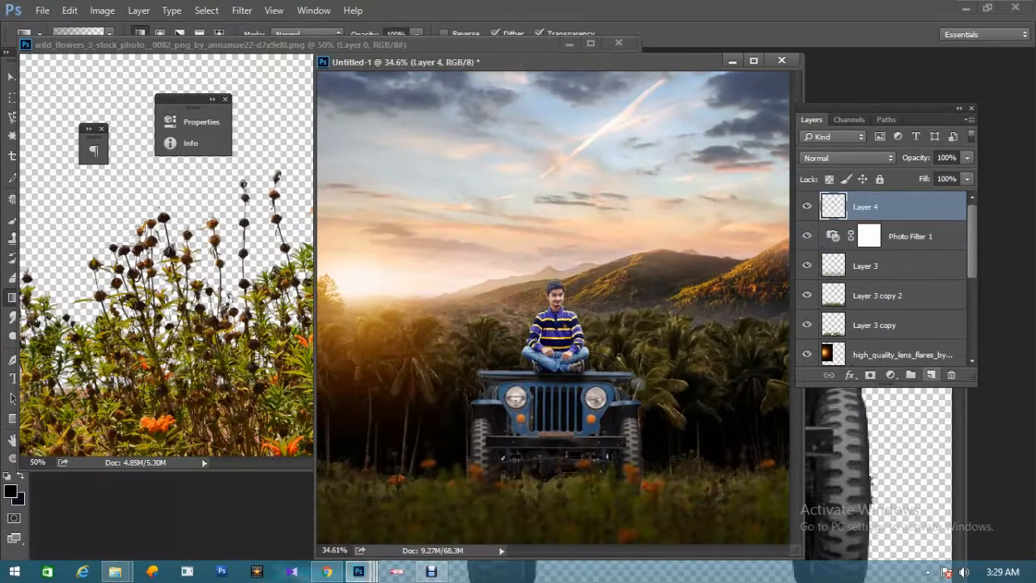
pyautogui.hotkey('ctrl', 'shift', 'alt', 'e')
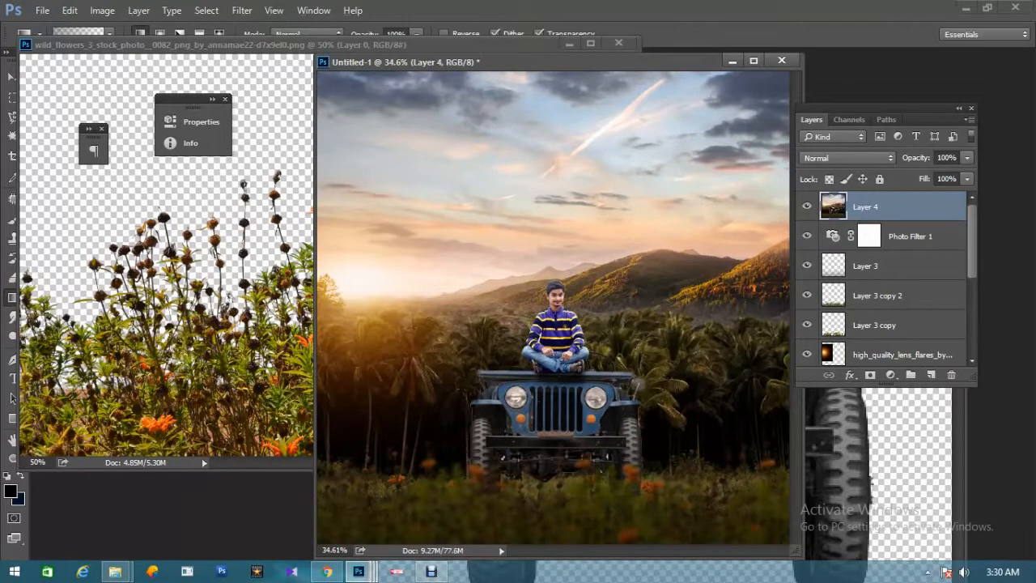
# Start the Camera Raw filter on the stamped layer and set Highlights +40, Whites -56, Blacks +18 and Vibrance +12.
pyautogui.click(242, 10)
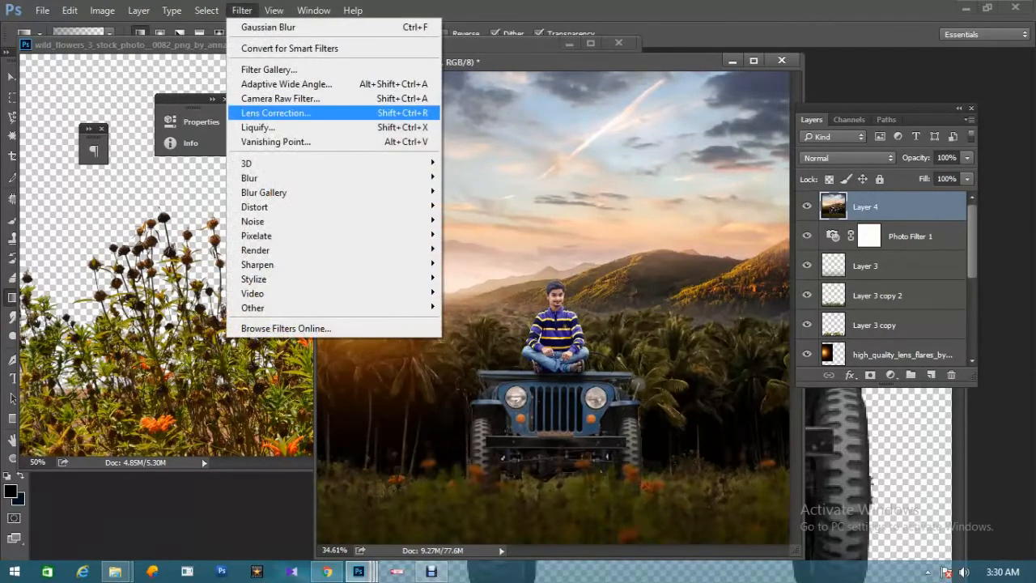
pyautogui.click(279, 98)
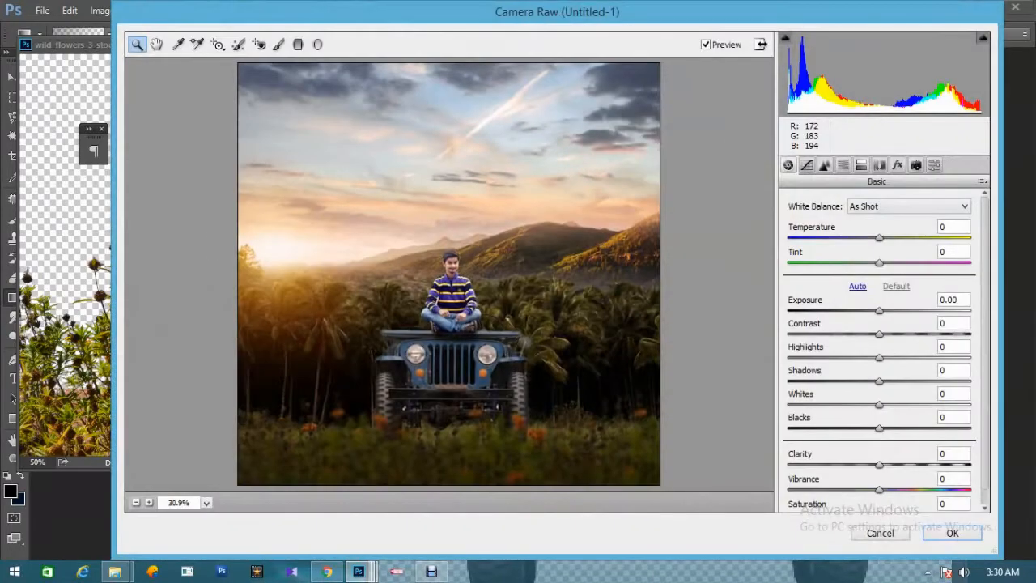
pyautogui.hotkey('ctrl', '-')
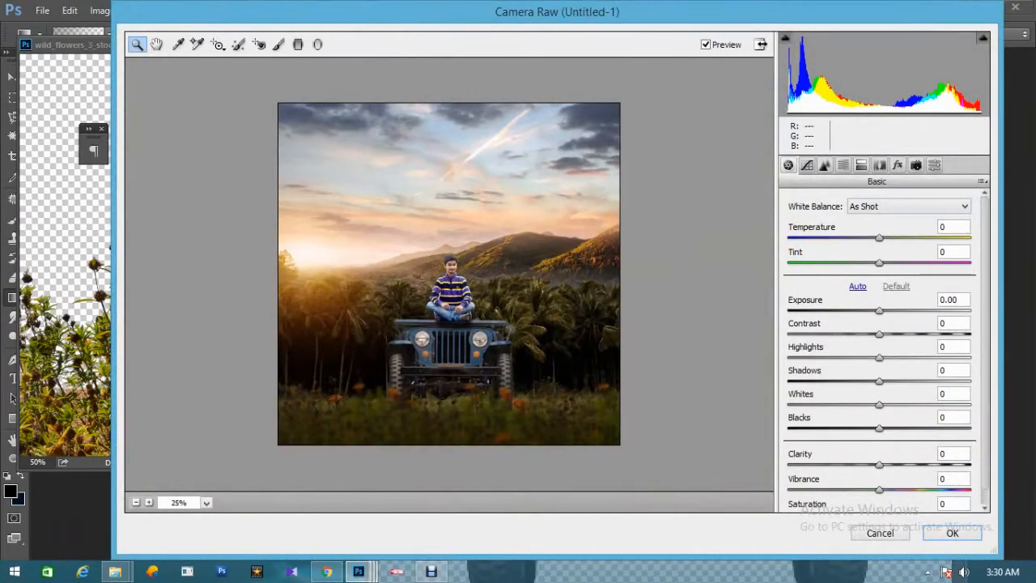
pyautogui.moveTo(879, 358); pyautogui.dragTo(915, 358)
pyautogui.moveTo(879, 405); pyautogui.dragTo(828, 405)
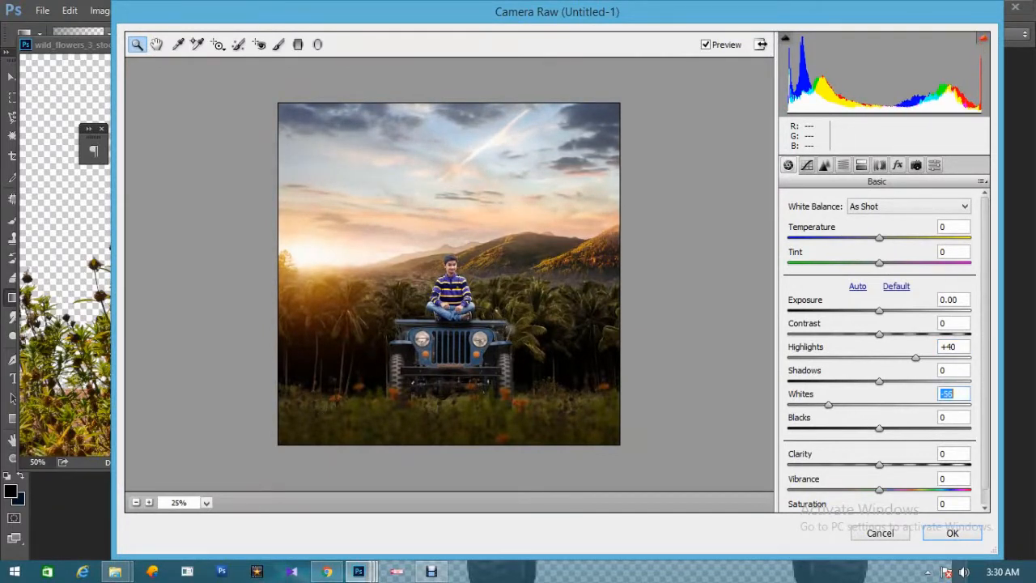
pyautogui.moveTo(879, 427); pyautogui.dragTo(896, 428)
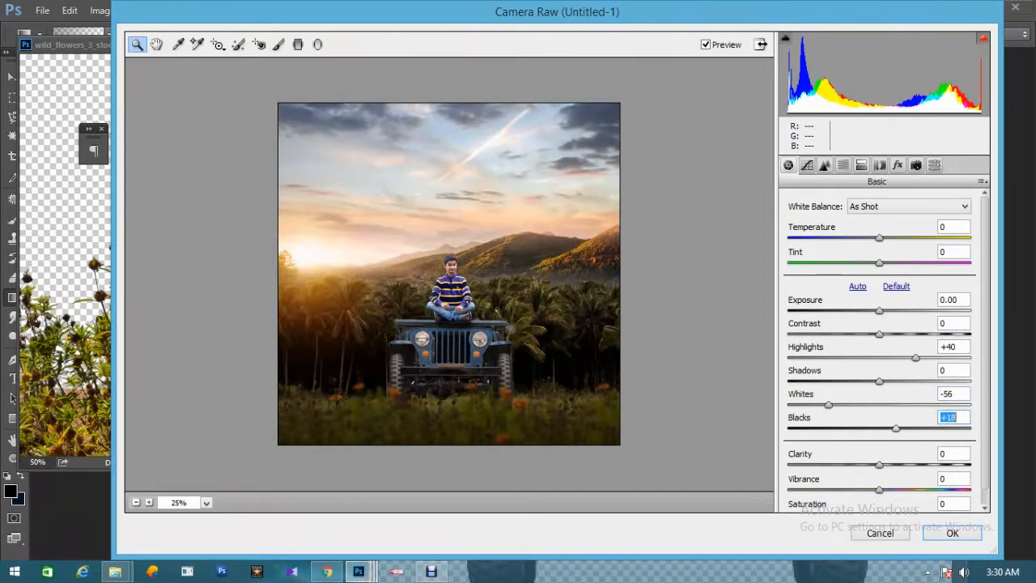
pyautogui.moveTo(879, 490); pyautogui.dragTo(889, 489)
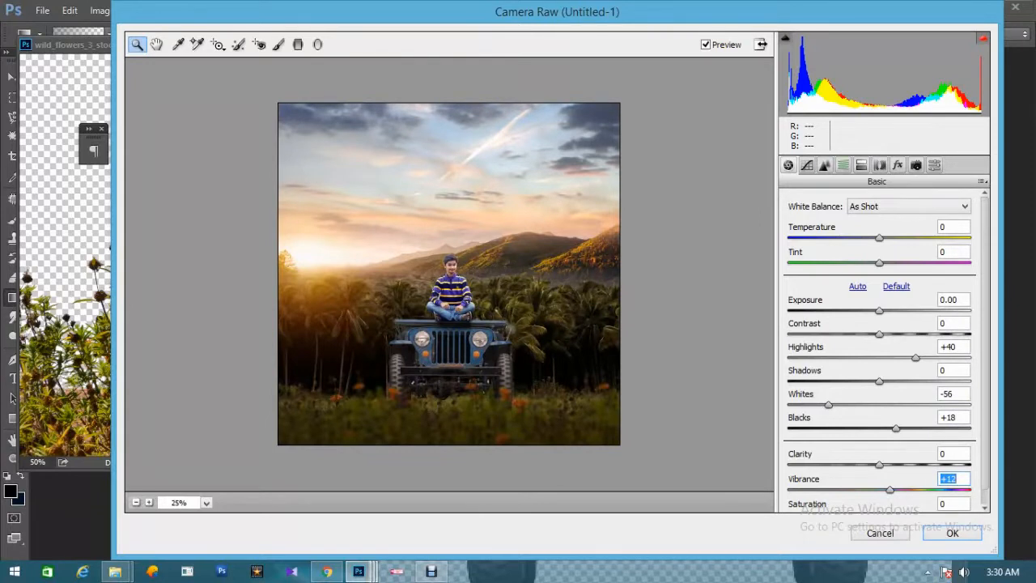
# Adjust the parametric tone curve to Lights +8, Darks +13 and Shadows +12.
pyautogui.click(806, 165)
pyautogui.moveTo(878, 463); pyautogui.dragTo(891, 486)
pyautogui.hotkey('ctrl', '0')
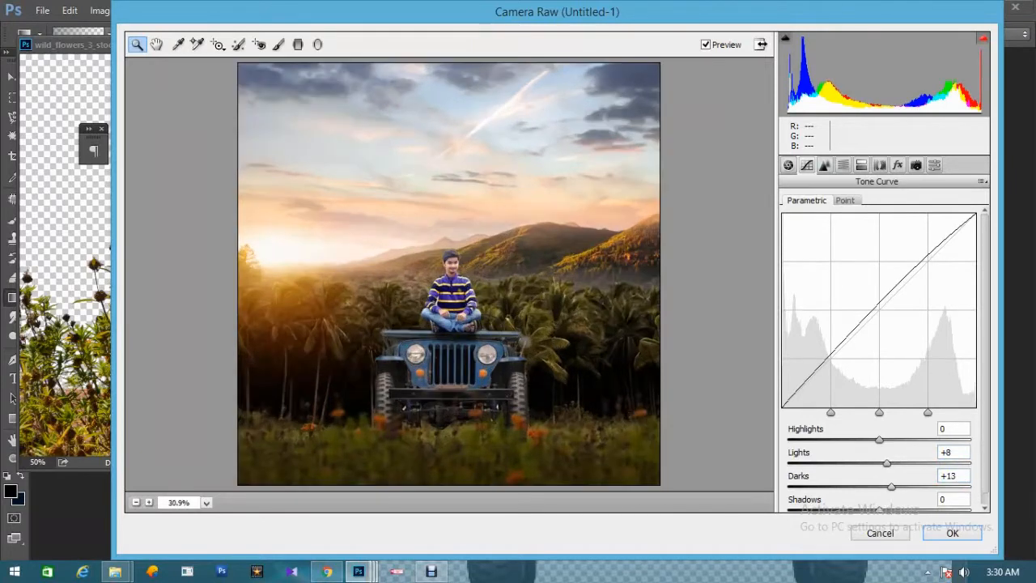
pyautogui.scroll(-1, 884, 358)
pyautogui.moveTo(879, 499); pyautogui.dragTo(889, 498)
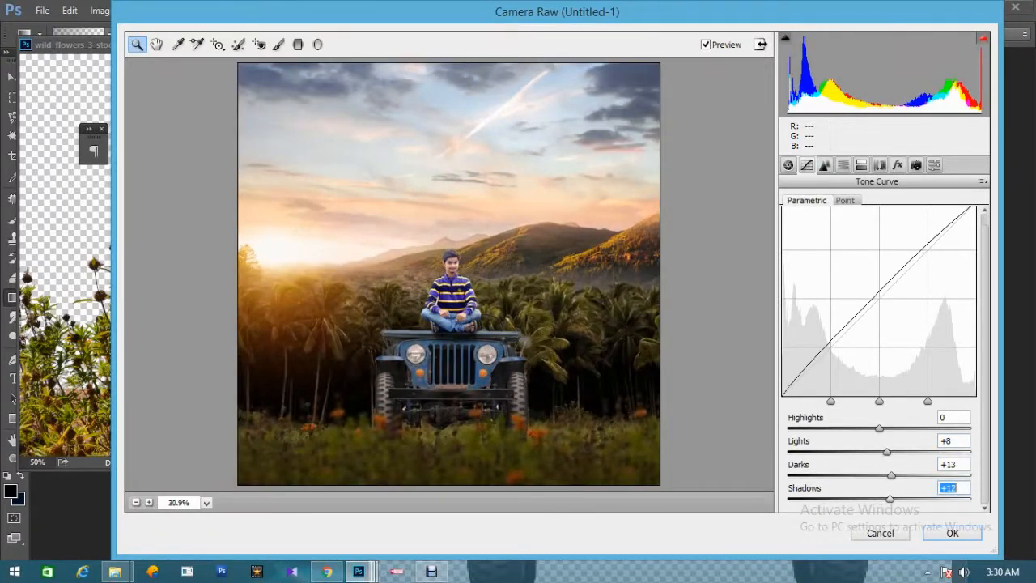
# Set the sharpening amount to 13 and the luminance noise reduction to 5.
pyautogui.scroll(1, 879, 358)
pyautogui.hotkey('ctrl', 'alt', '3')
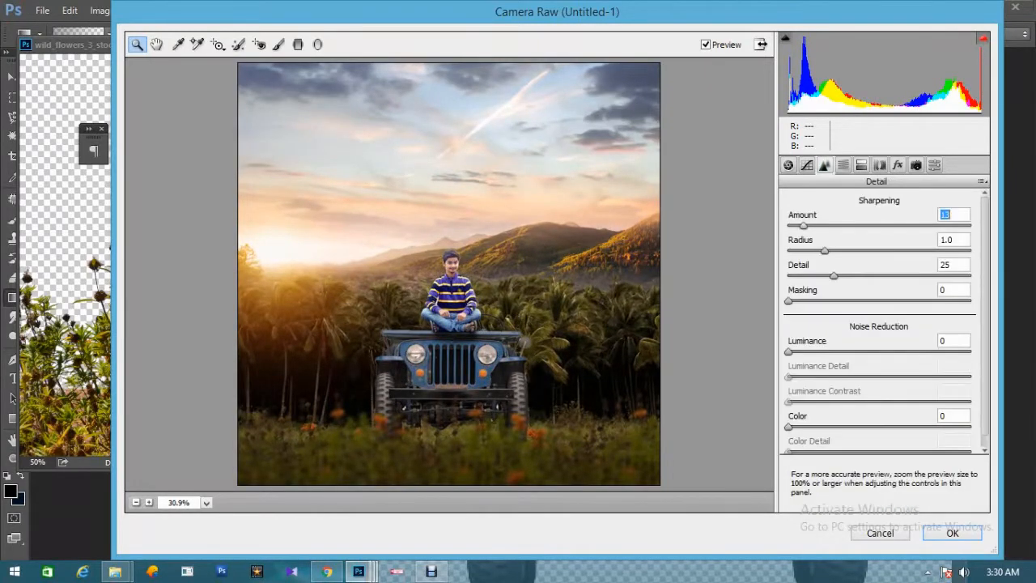
pyautogui.moveTo(788, 352)
pyautogui.mouseDown()
pyautogui.moveTo(806, 353)
pyautogui.moveTo(796, 352)
pyautogui.mouseUp()
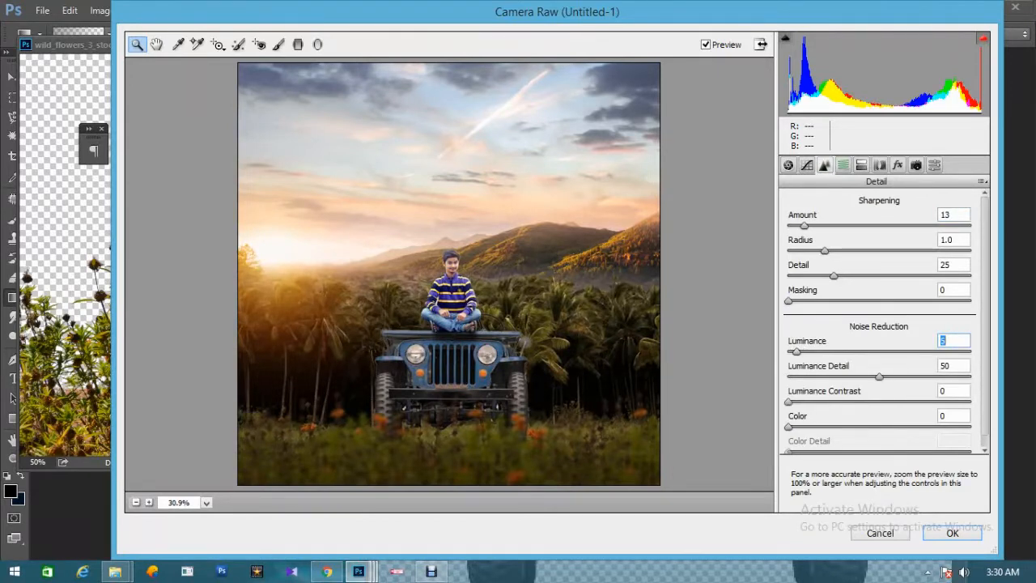
# Set the Greens saturation to +26, and shift the hue of Yellows to -21 and Greens to -8.
pyautogui.click(843, 165)
pyautogui.moveTo(884, 348); pyautogui.dragTo(907, 348)
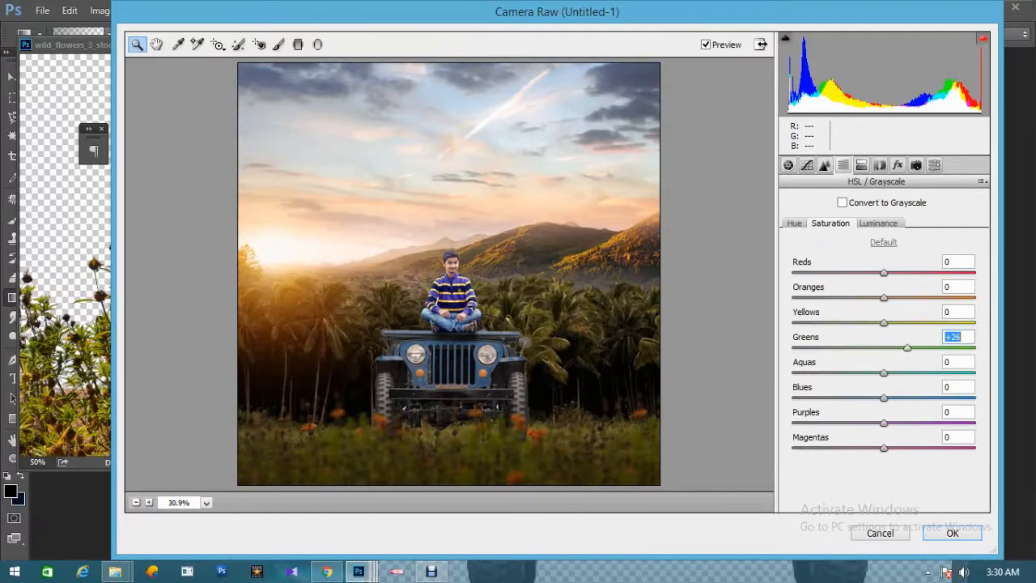
pyautogui.click(793, 223)
pyautogui.moveTo(884, 323); pyautogui.dragTo(875, 347)
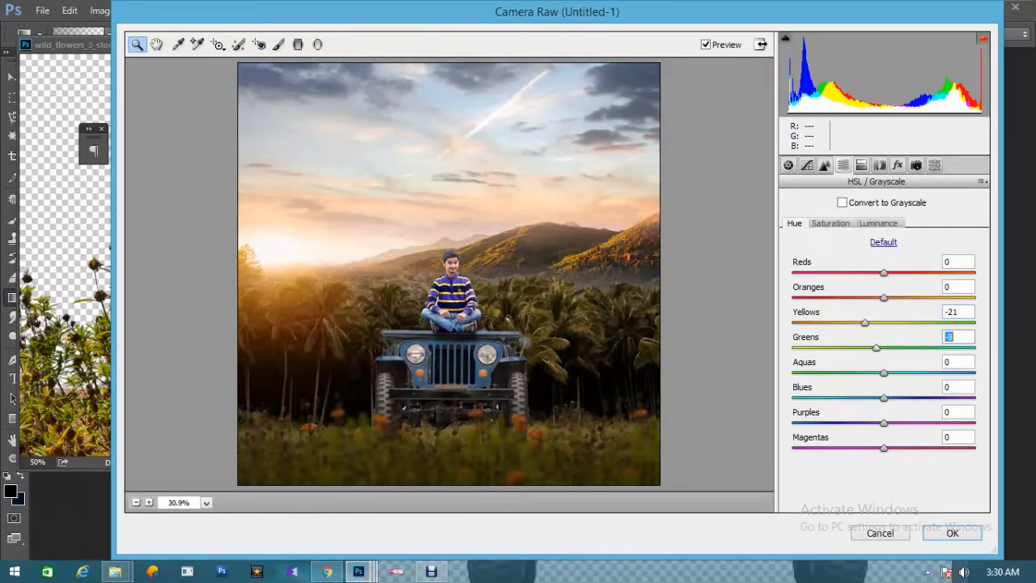
# Calibrate the camera colours with Green Primary hue -6 and Blue Primary saturation +24.
pyautogui.hotkey('ctrl', '-')
pyautogui.hotkey('ctrl', '-')
pyautogui.hotkey('ctrl', '0')
pyautogui.click(915, 164)
pyautogui.moveTo(884, 380)
pyautogui.mouseDown()
pyautogui.moveTo(862, 380)
pyautogui.moveTo(878, 379)
pyautogui.mouseUp()
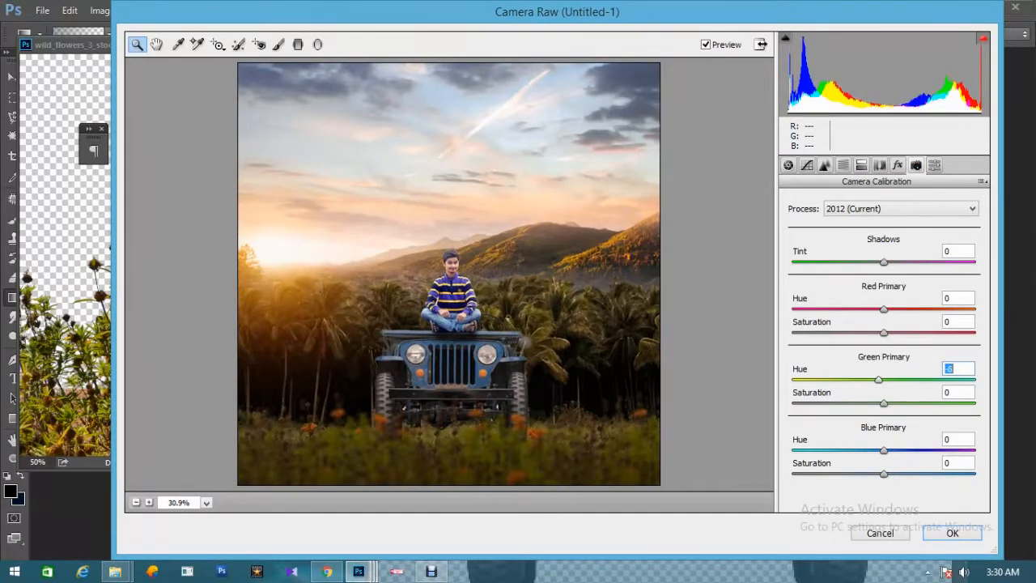
pyautogui.moveTo(884, 474); pyautogui.dragTo(848, 474)
pyautogui.moveTo(894, 474)
pyautogui.mouseDown()
pyautogui.moveTo(831, 474)
pyautogui.moveTo(906, 474)
pyautogui.mouseUp()
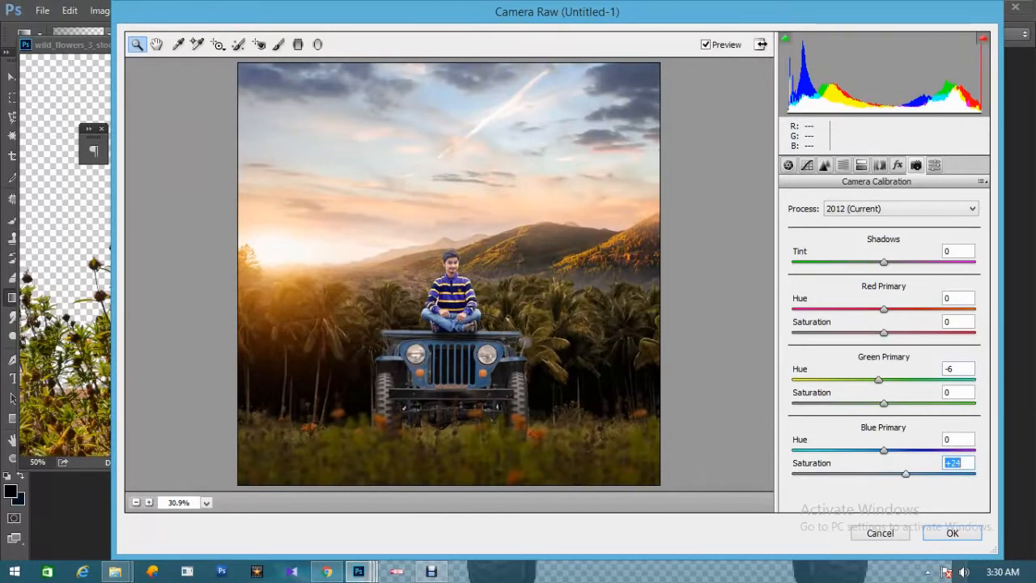
# Set the post-crop vignetting amount to -15 and apply the Camera Raw grading to the layer.
pyautogui.click(898, 165)
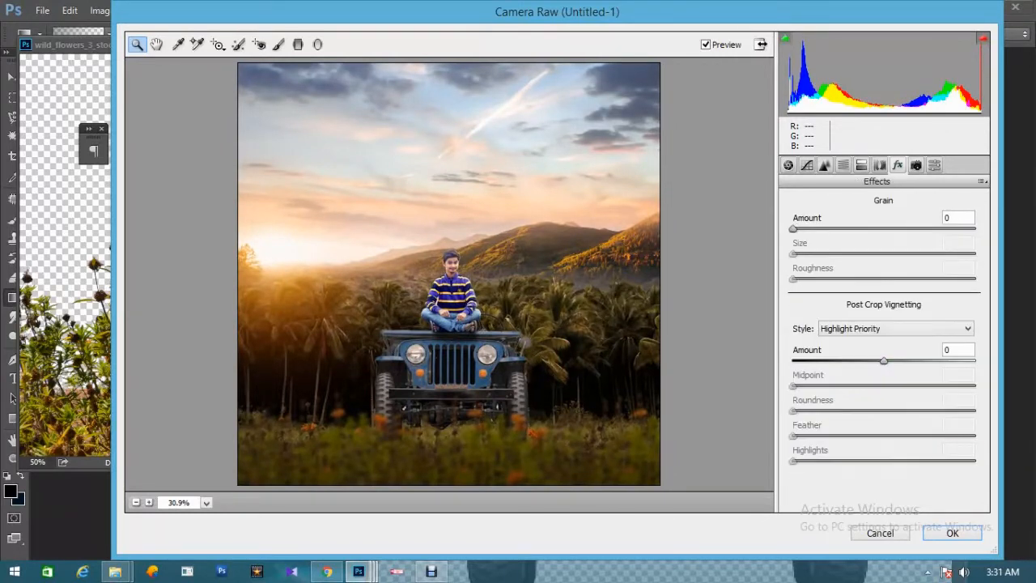
pyautogui.moveTo(884, 361); pyautogui.dragTo(870, 361)
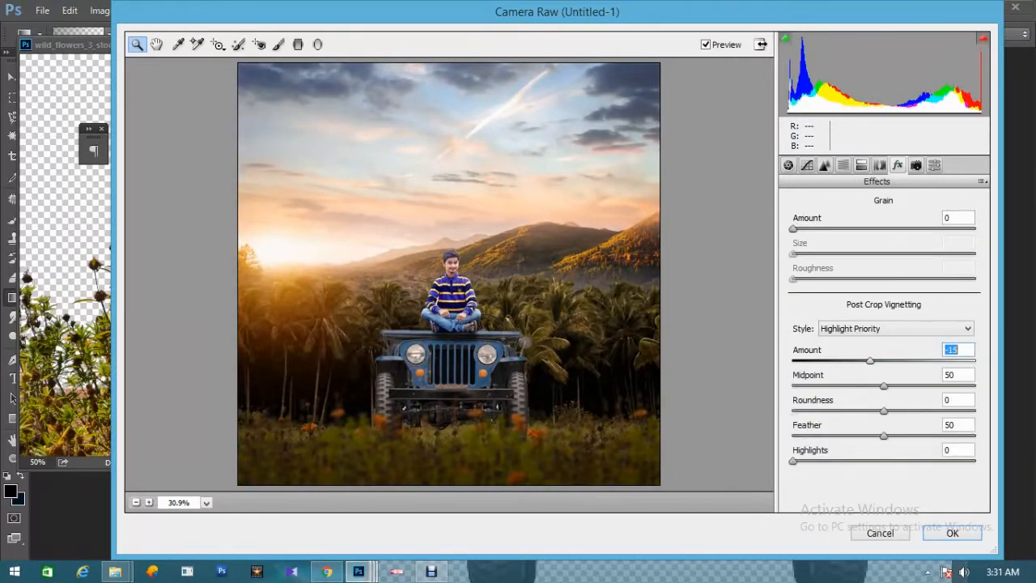
pyautogui.click(952, 533)
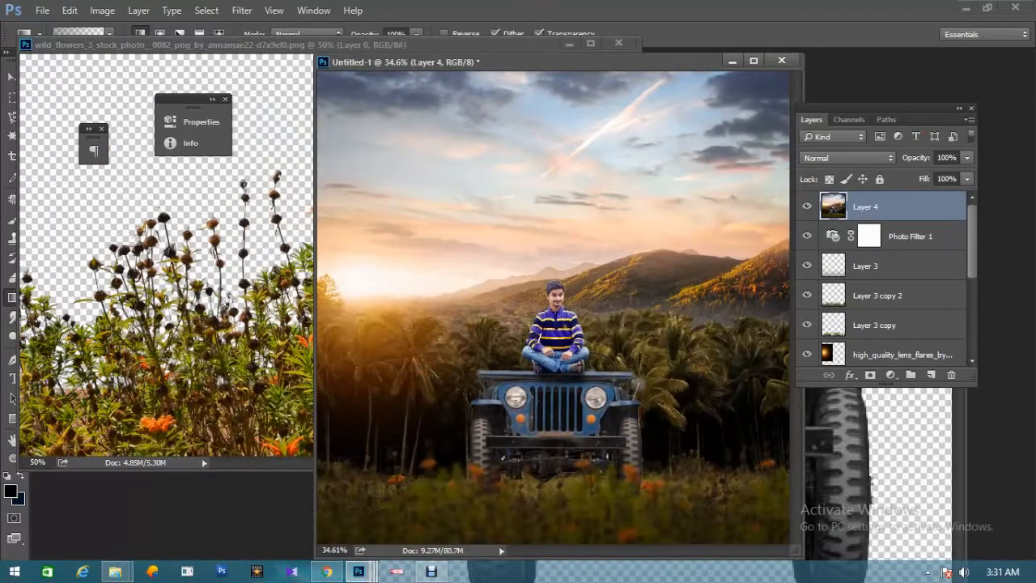
pyautogui.hotkey('ctrl', '-')
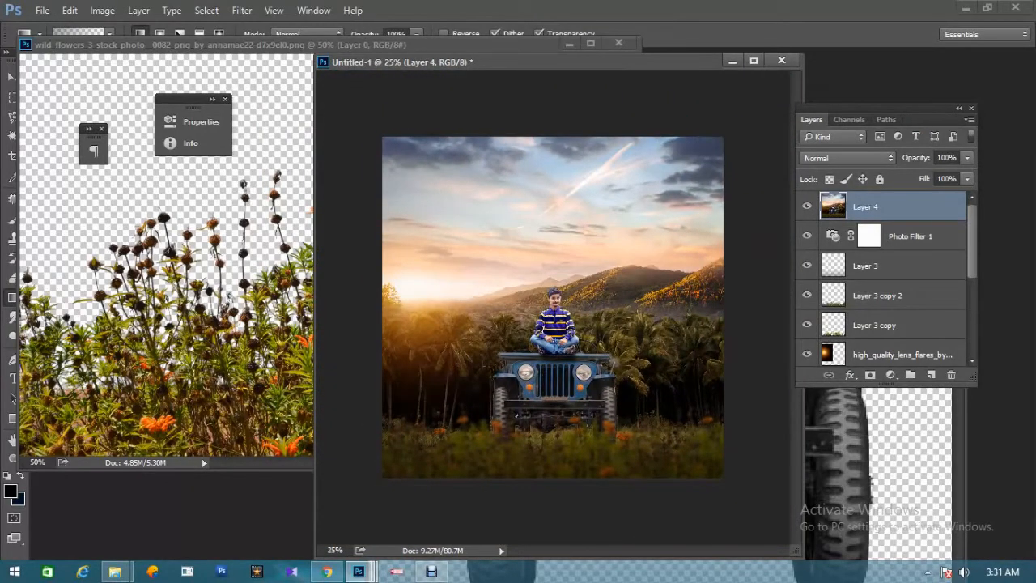
pyautogui.hotkey('ctrl', '0')
# Add a new layer on top and fill it with the merged composite using Apply Image.
pyautogui.click(931, 374)
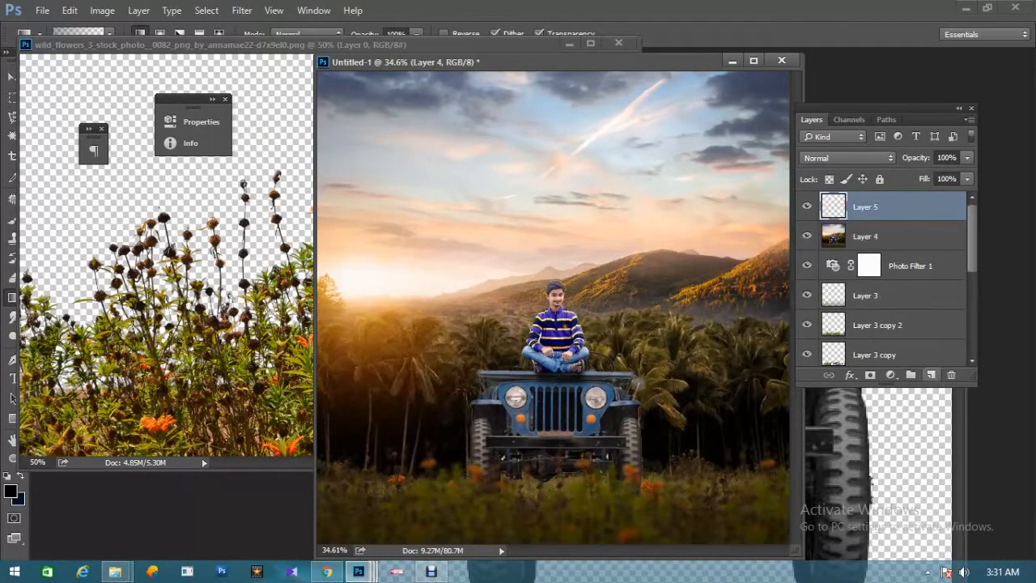
pyautogui.click(103, 10)
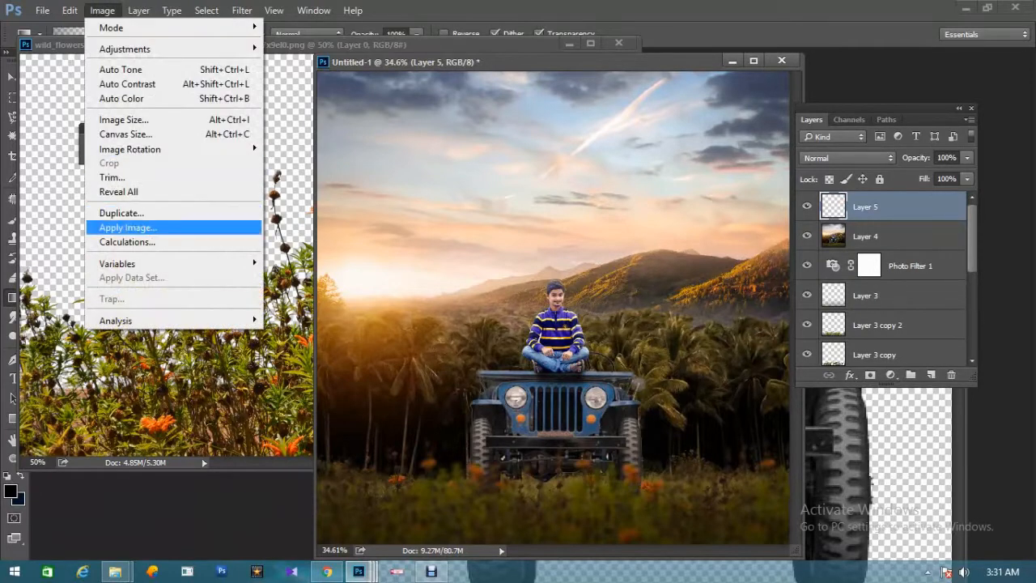
pyautogui.click(128, 227)
pyautogui.press('Return')
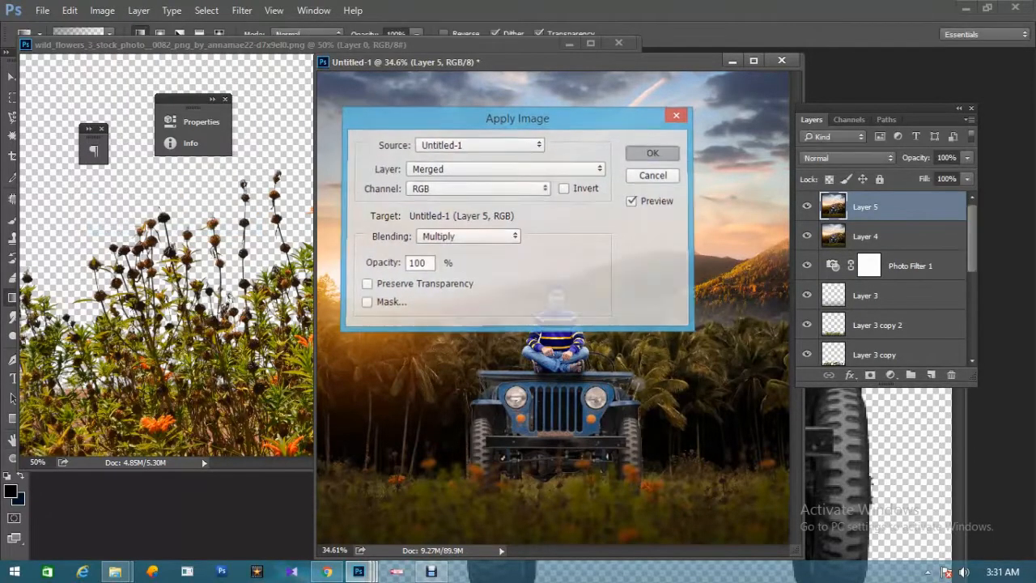
pyautogui.press('g')
pyautogui.hotkey('ctrl', '-')
# Open the new merged layer in Camera Raw and place a large circular radial filter centred just up and left of the man.
pyautogui.click(242, 11)
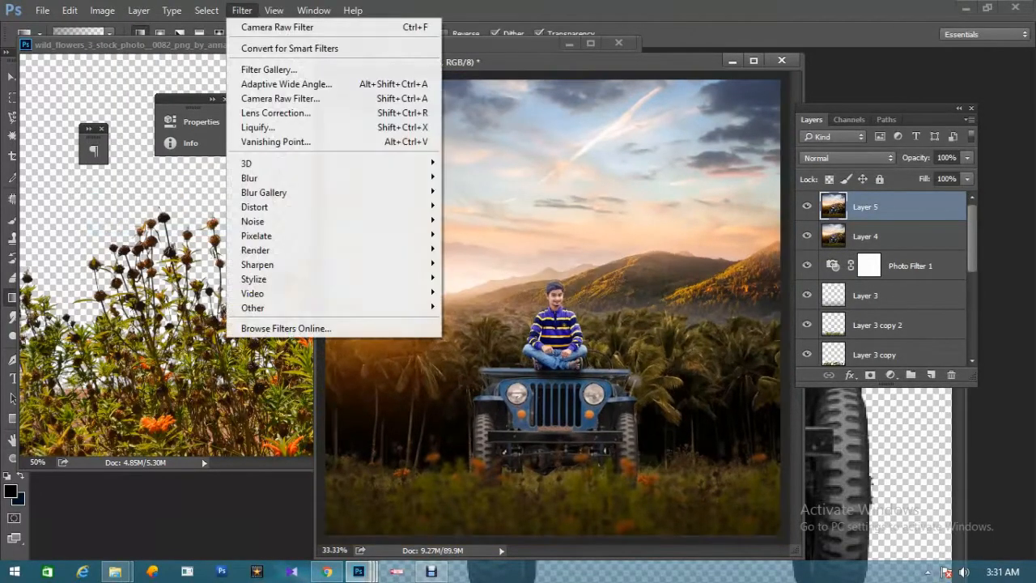
pyautogui.click(280, 99)
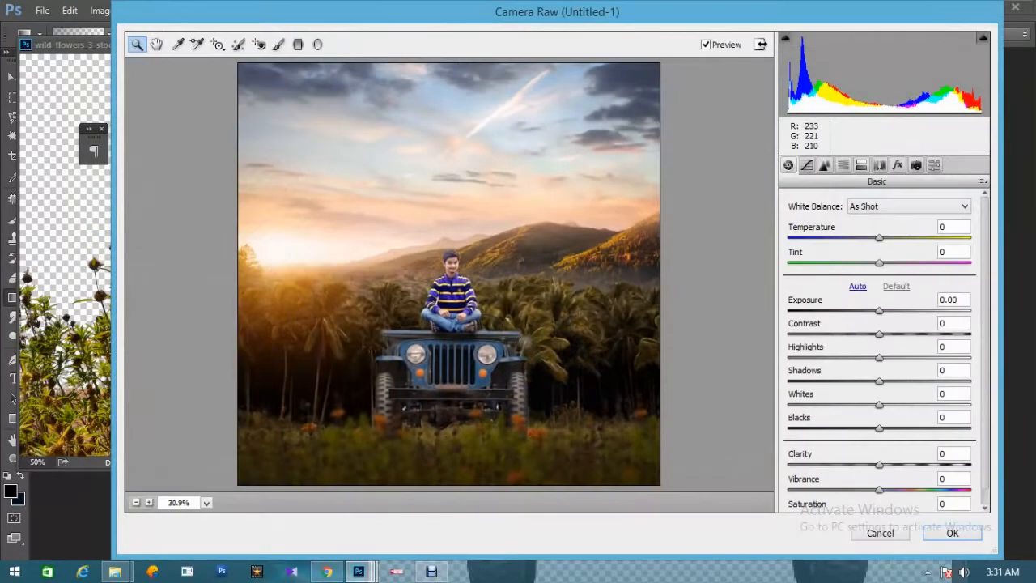
pyautogui.click(317, 45)
pyautogui.moveTo(429, 256); pyautogui.dragTo(692, 496)
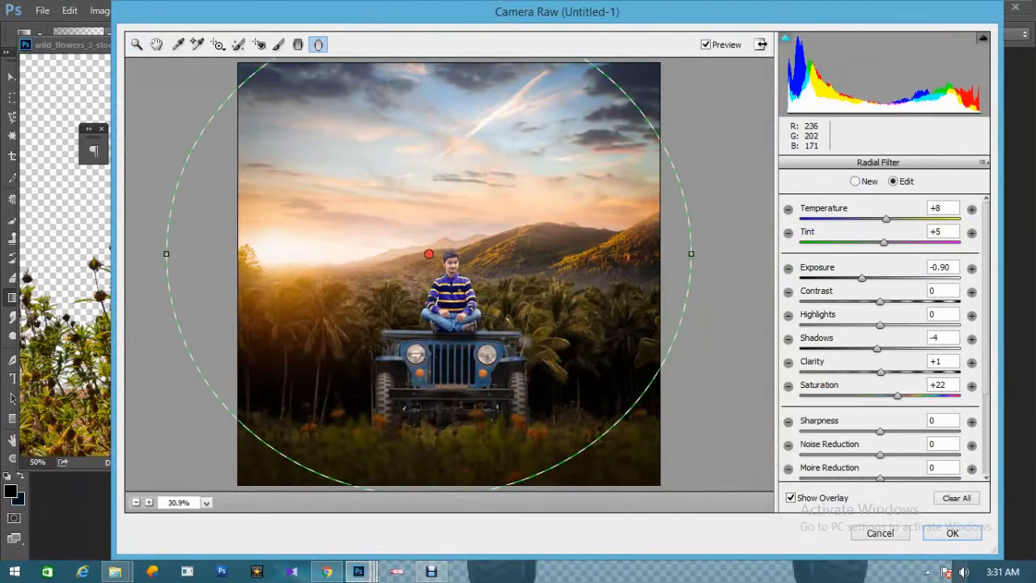
pyautogui.hotkey('ctrl', '-')
pyautogui.hotkey('ctrl', '-')
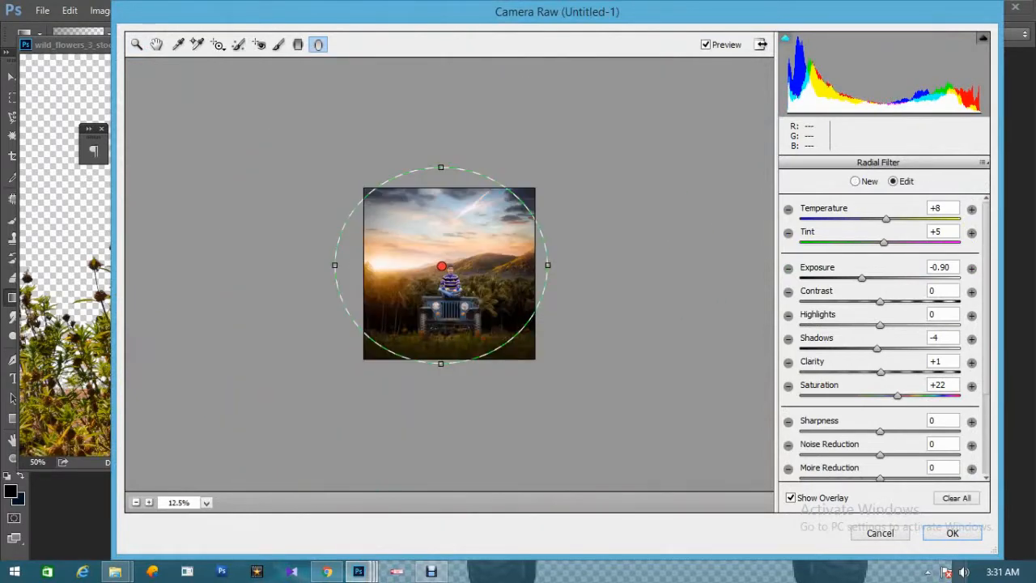
pyautogui.moveTo(334, 264)
pyautogui.mouseDown()
pyautogui.moveTo(318, 265)
pyautogui.moveTo(341, 264)
pyautogui.mouseUp()
pyautogui.moveTo(441, 265); pyautogui.dragTo(432, 260)
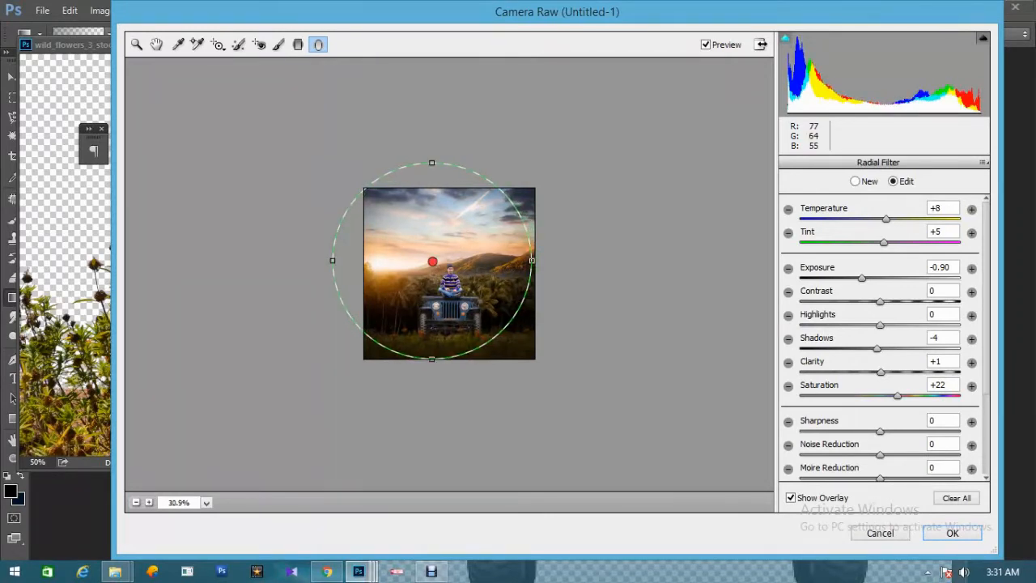
# Set the radial filter's exposure to -0.95, shadows to +16 and sharpness to -100.
pyautogui.hotkey('ctrl', '0')
pyautogui.moveTo(862, 278); pyautogui.dragTo(858, 277)
pyautogui.moveTo(877, 349); pyautogui.dragTo(893, 349)
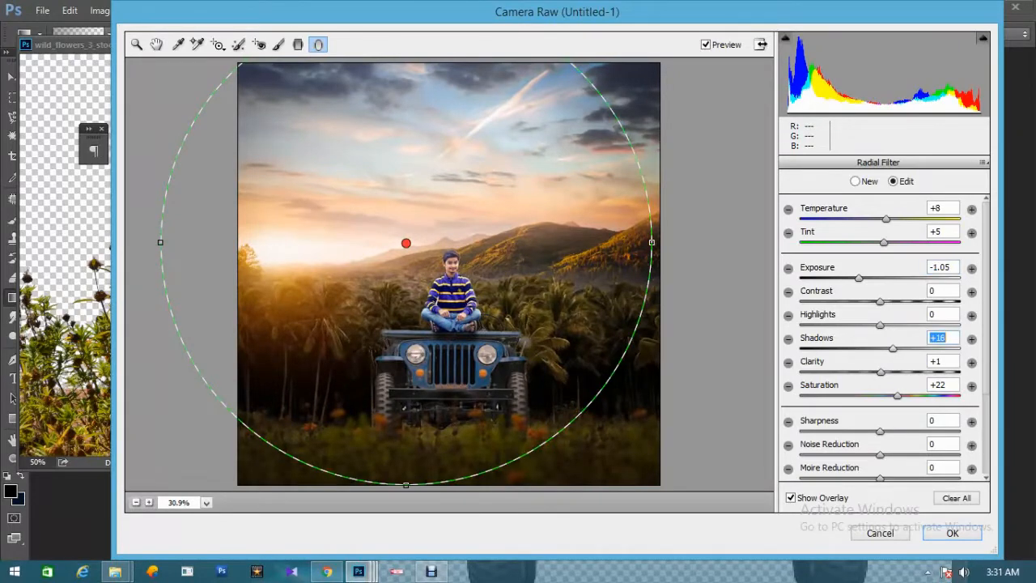
pyautogui.moveTo(858, 277); pyautogui.dragTo(861, 278)
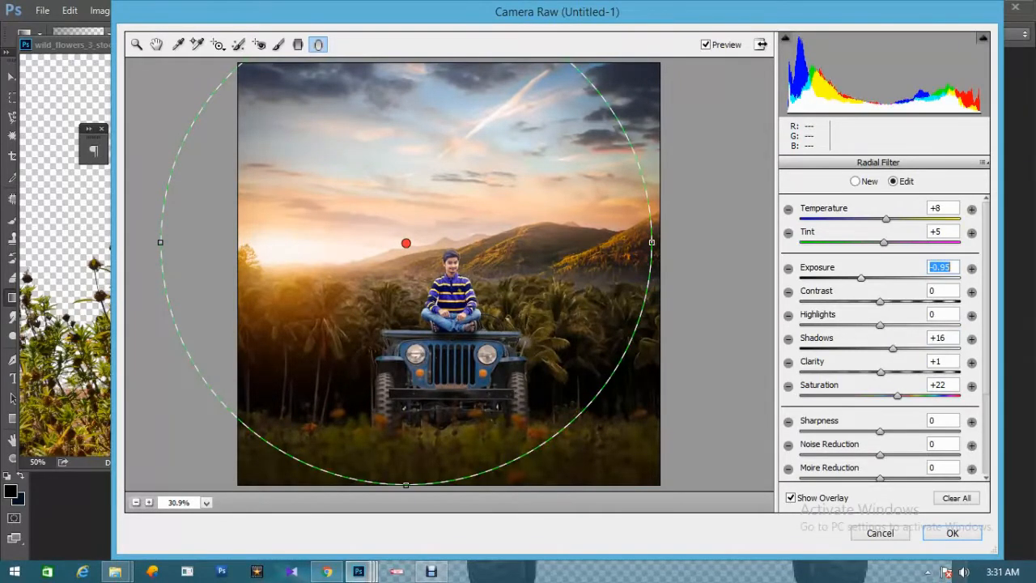
pyautogui.scroll(-1, 882, 332)
pyautogui.moveTo(879, 395); pyautogui.dragTo(800, 395)
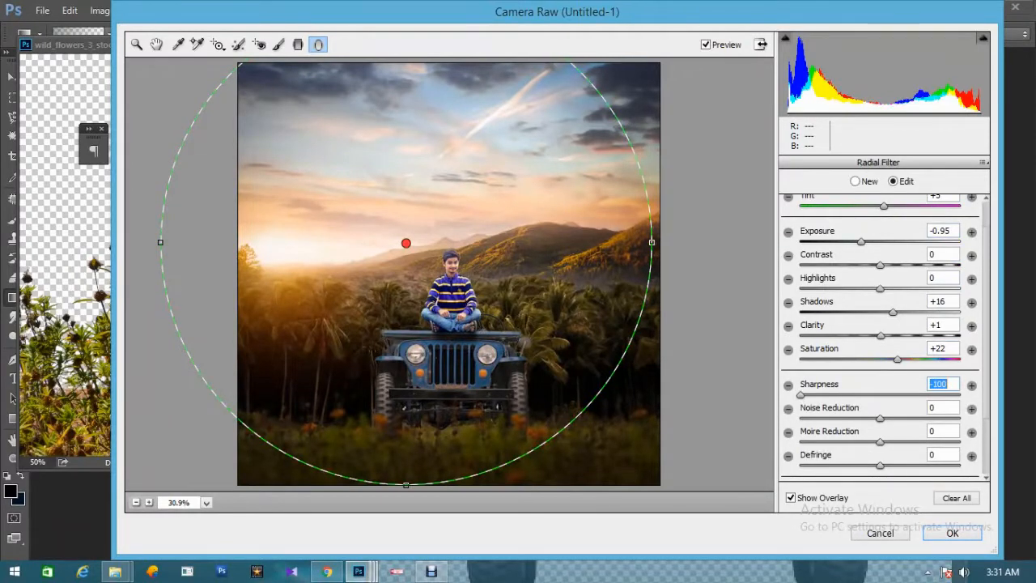
# Nudge the radial filter slightly upward and apply the Camera Raw changes to the layer.
pyautogui.hotkey('ctrl', '-')
pyautogui.hotkey('ctrl', '-')
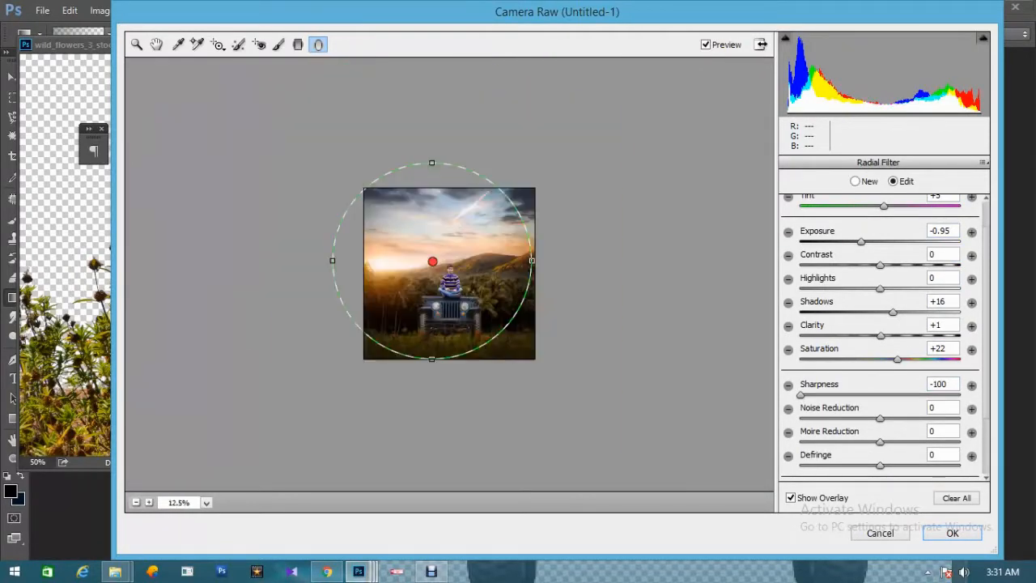
pyautogui.moveTo(433, 261); pyautogui.dragTo(434, 258)
pyautogui.hotkey('ctrl', '+')
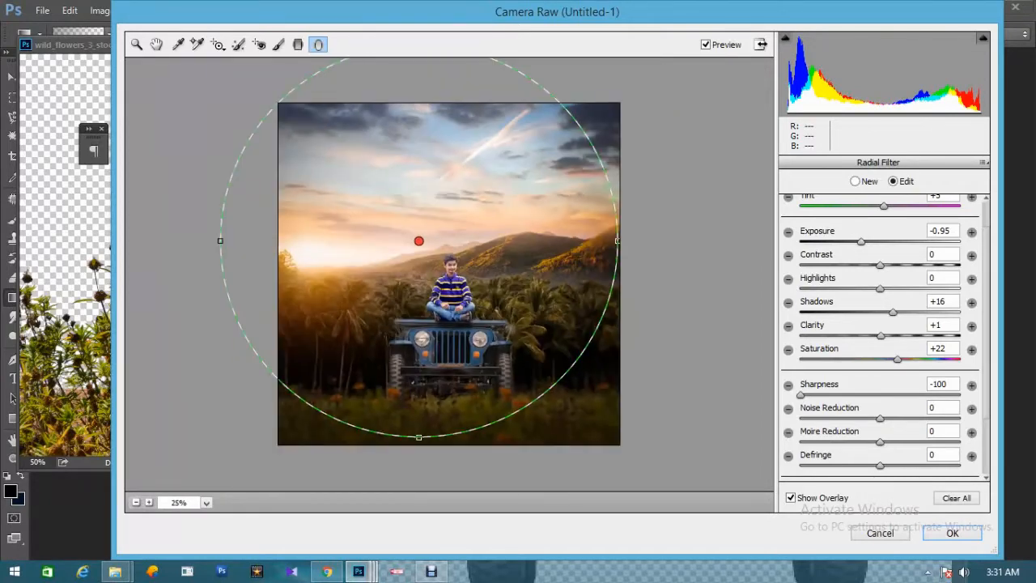
pyautogui.press('h')
pyautogui.doubleClick(157, 44)
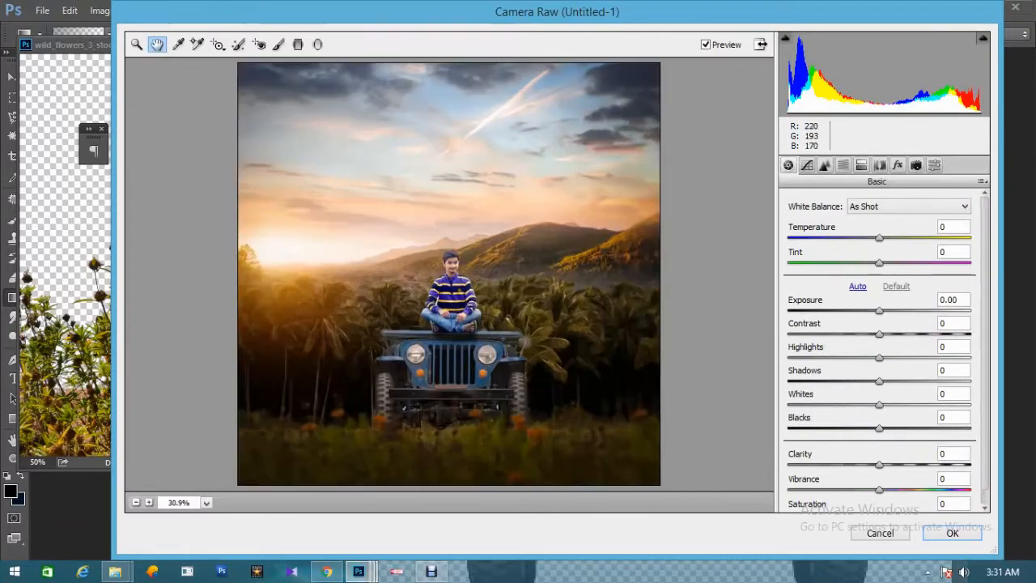
pyautogui.click(952, 533)
pyautogui.hotkey('ctrl', '0')
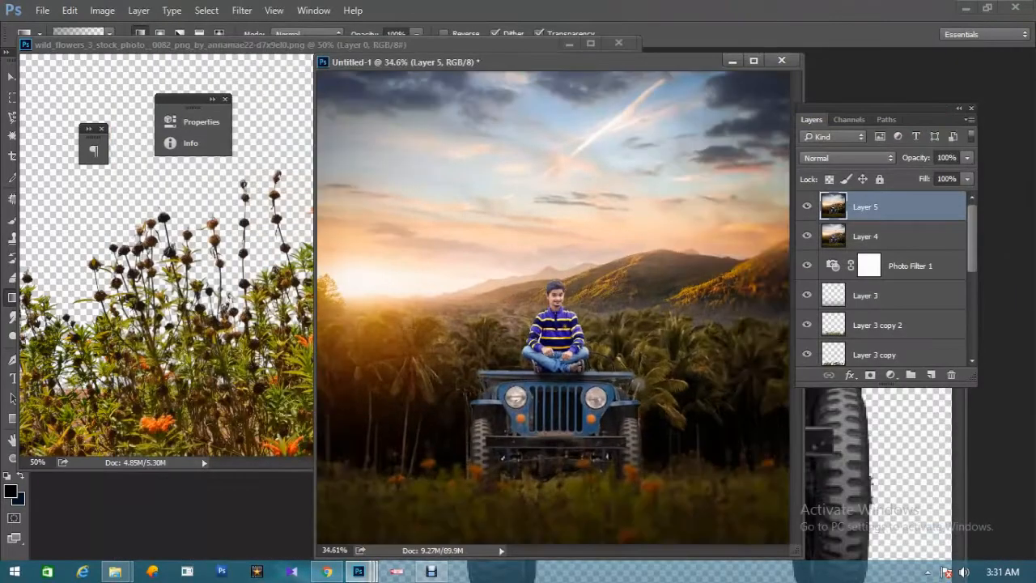
pyautogui.hotkey('ctrl', '-')
pyautogui.hotkey('ctrl', '-')
pyautogui.hotkey('ctrl', '0')
# Create another layer above the radial-filtered one and stamp the merged image onto it with Apply Image.
pyautogui.click(930, 375)
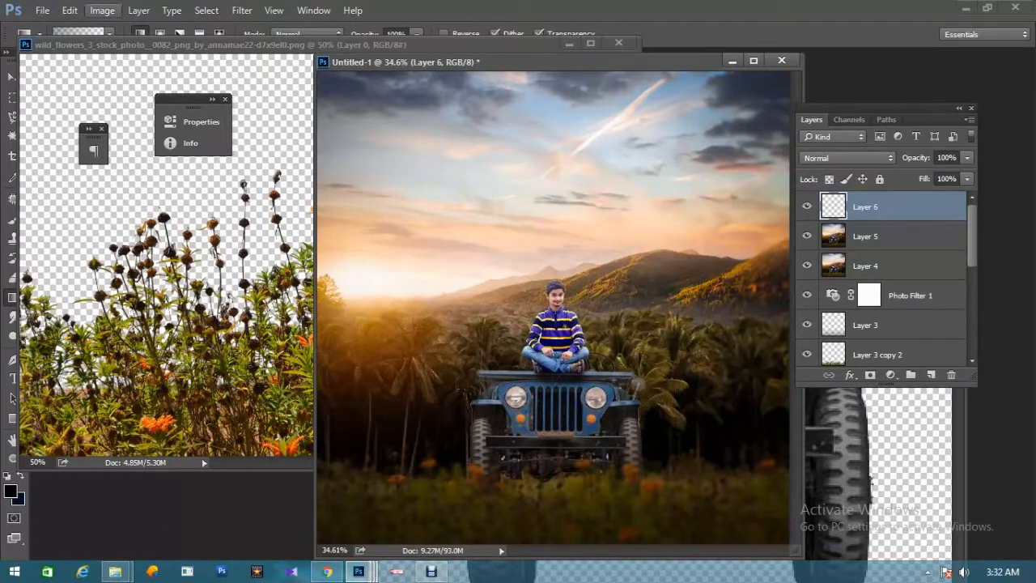
pyautogui.click(102, 10)
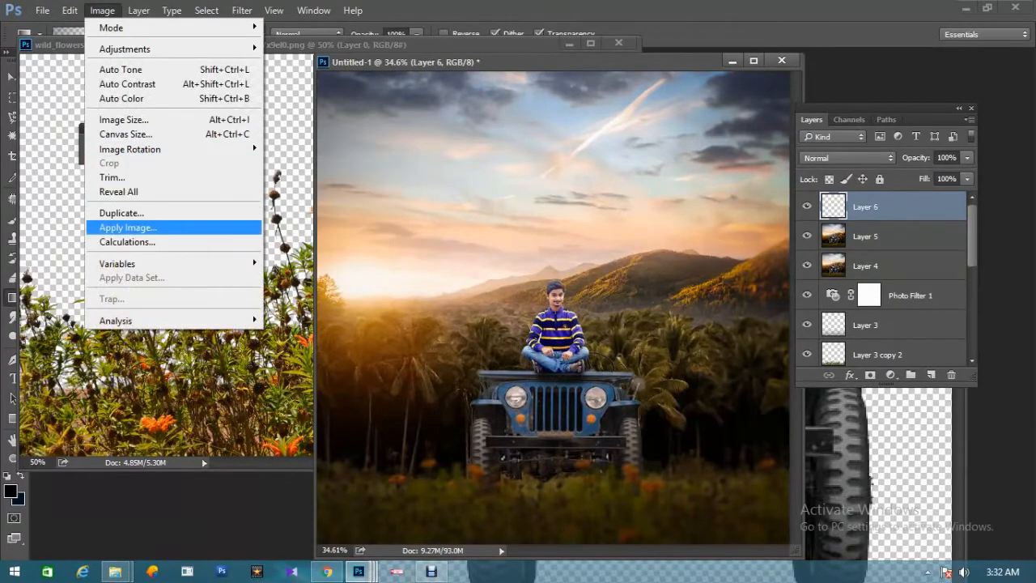
pyautogui.click(128, 228)
pyautogui.press('Return')
pyautogui.press('g')
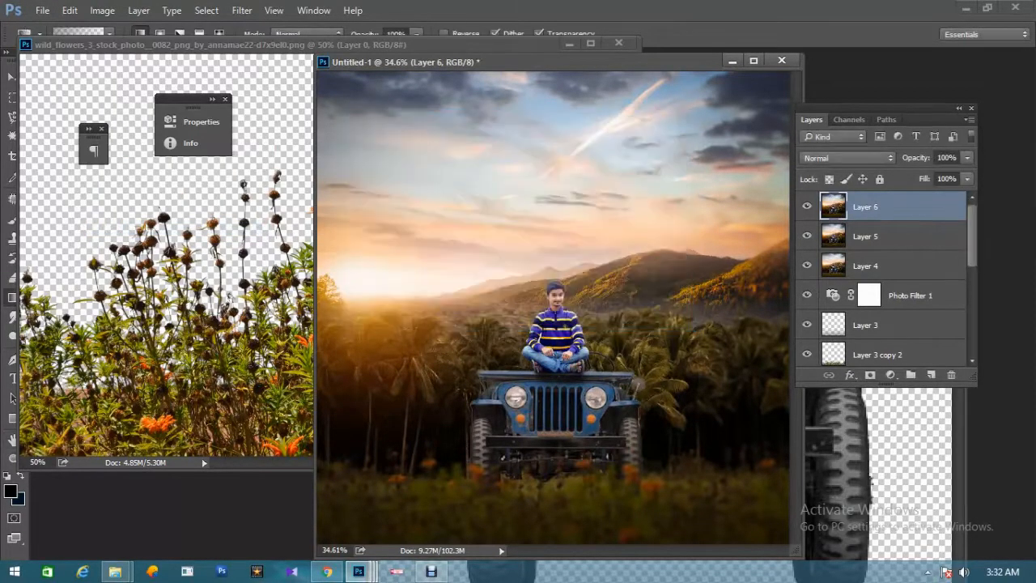
pyautogui.click(890, 375)
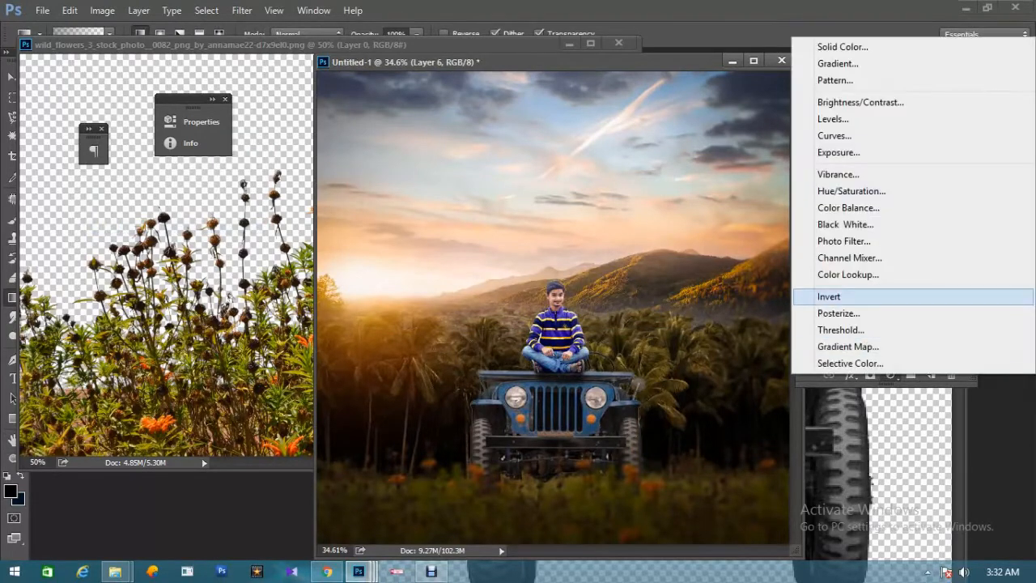
pyautogui.click(857, 274)
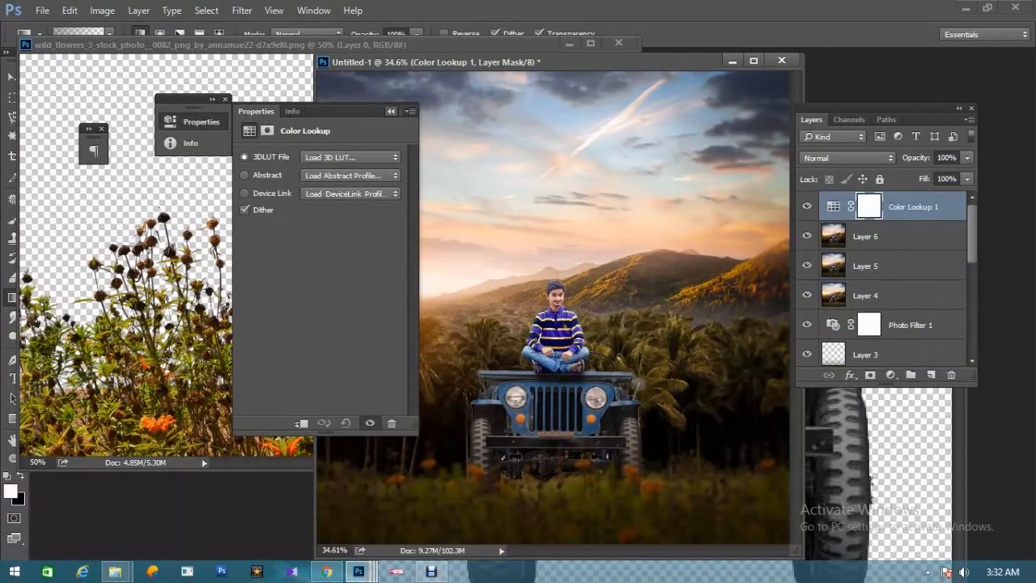
pyautogui.click(391, 111)
pyautogui.press('Delete')
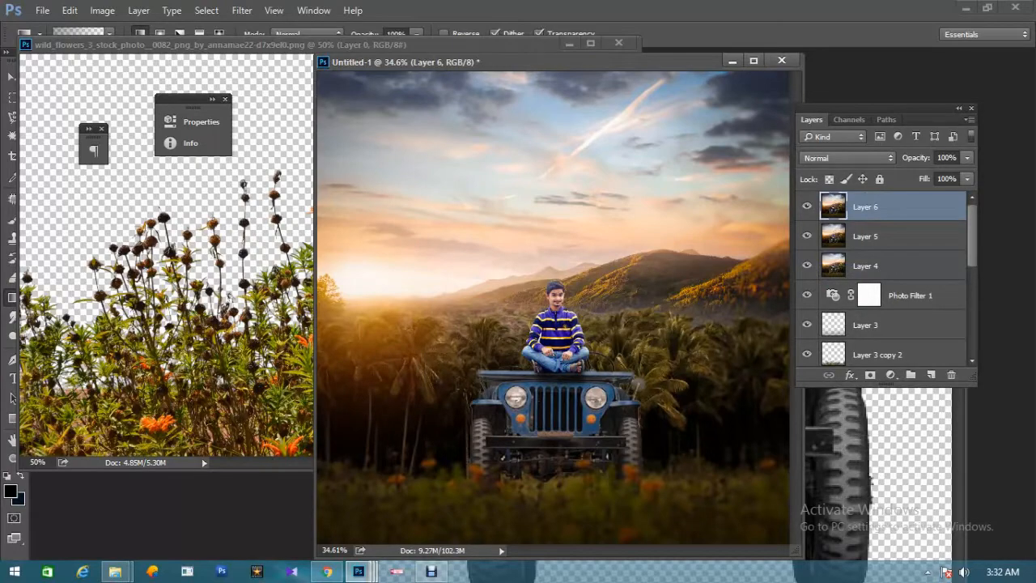
# Try the shoe, simple and smoke Camera Raw presets on the top layer, and apply the oaks1 preset.
pyautogui.click(275, 10)
pyautogui.click(346, 95)
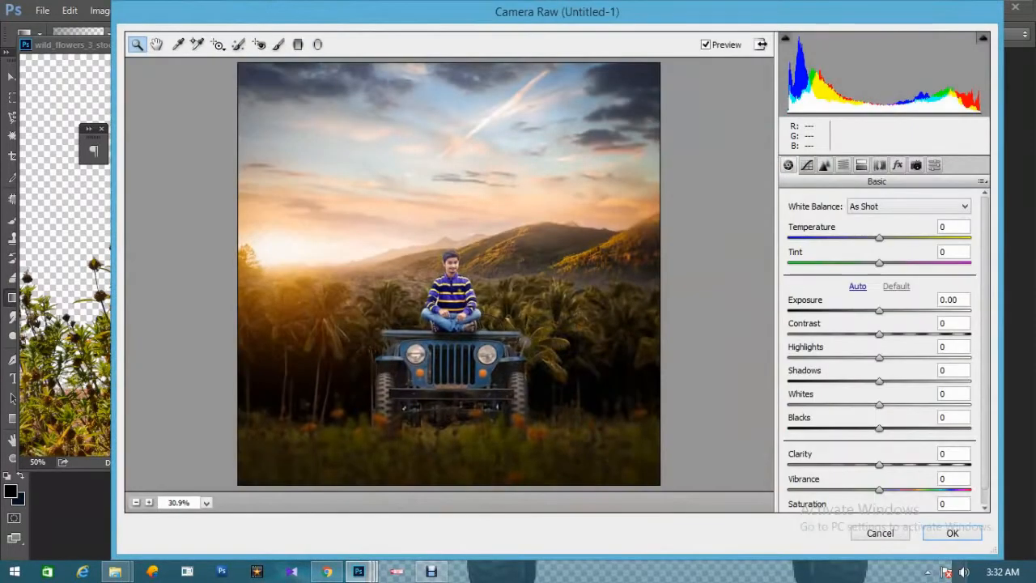
pyautogui.click(934, 165)
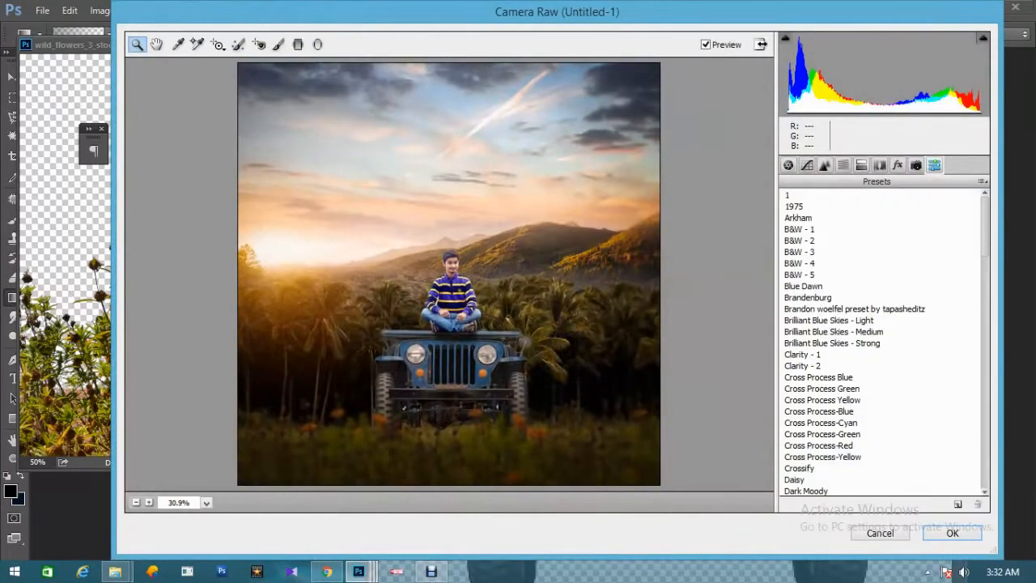
pyautogui.scroll(-20, 882, 340)
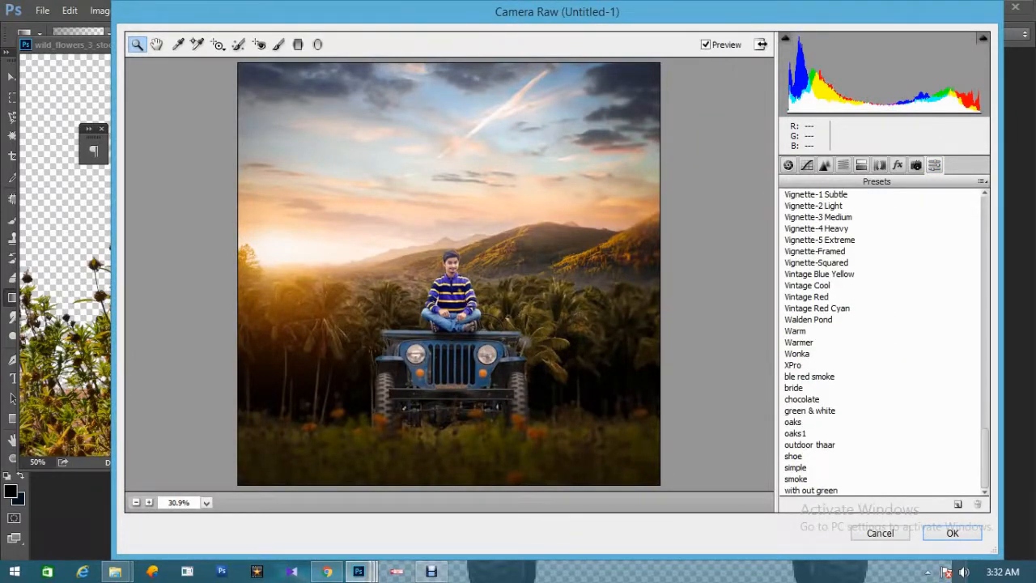
pyautogui.click(796, 468)
pyautogui.click(793, 457)
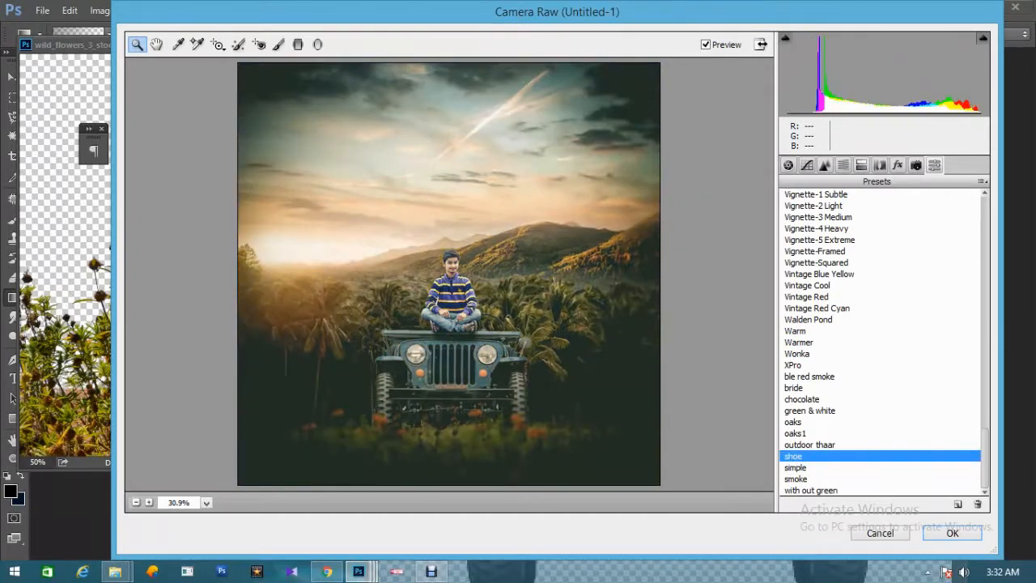
pyautogui.click(795, 467)
pyautogui.click(795, 479)
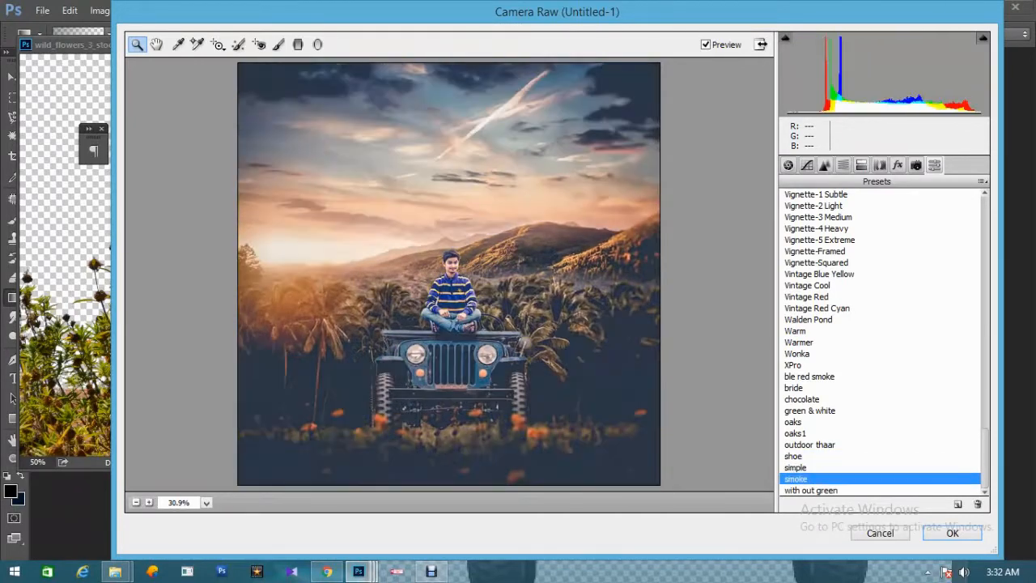
pyautogui.click(796, 433)
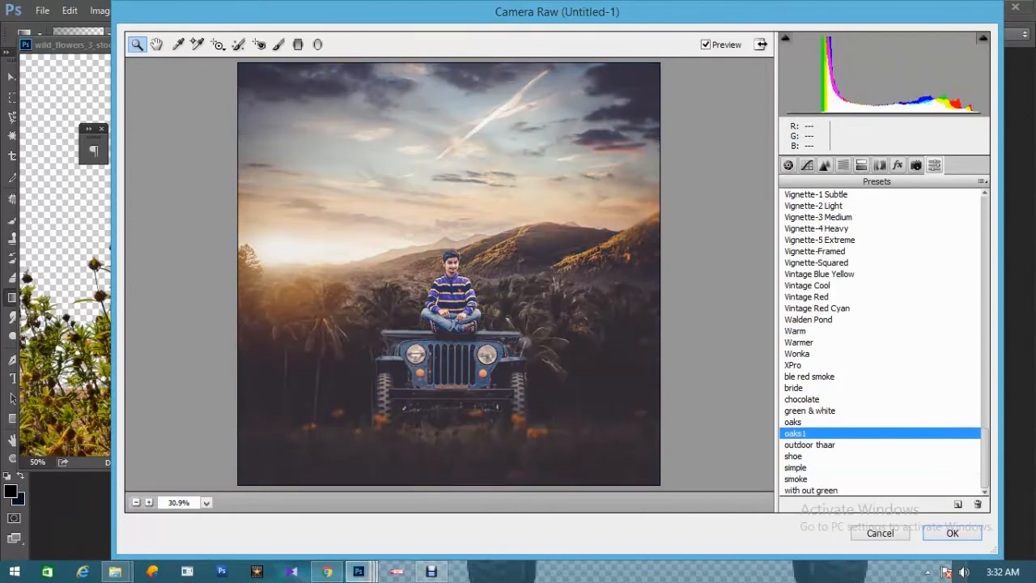
pyautogui.click(953, 533)
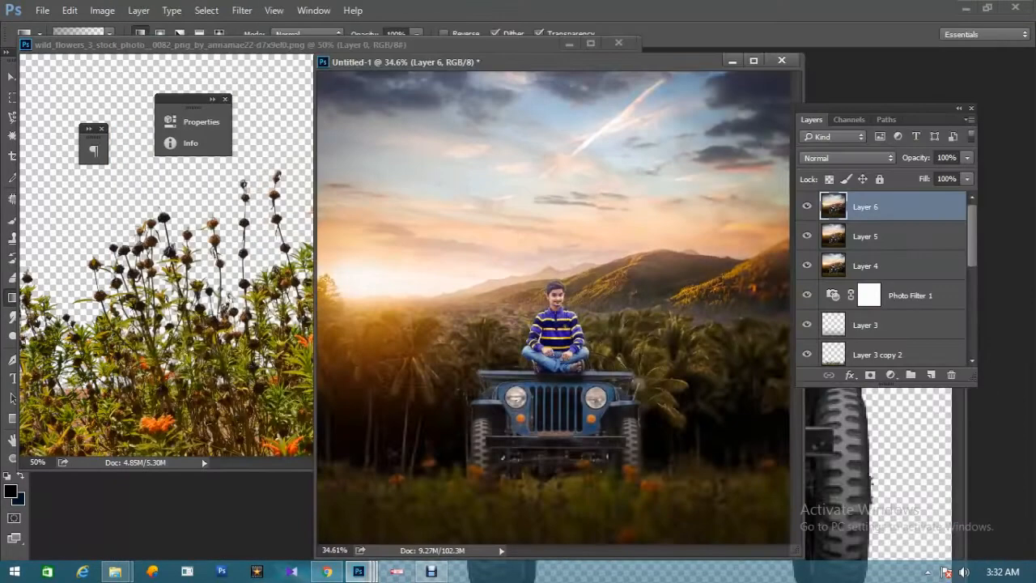
# Set the opacity of the preset-graded top layer to 50%.
pyautogui.doubleClick(945, 157)
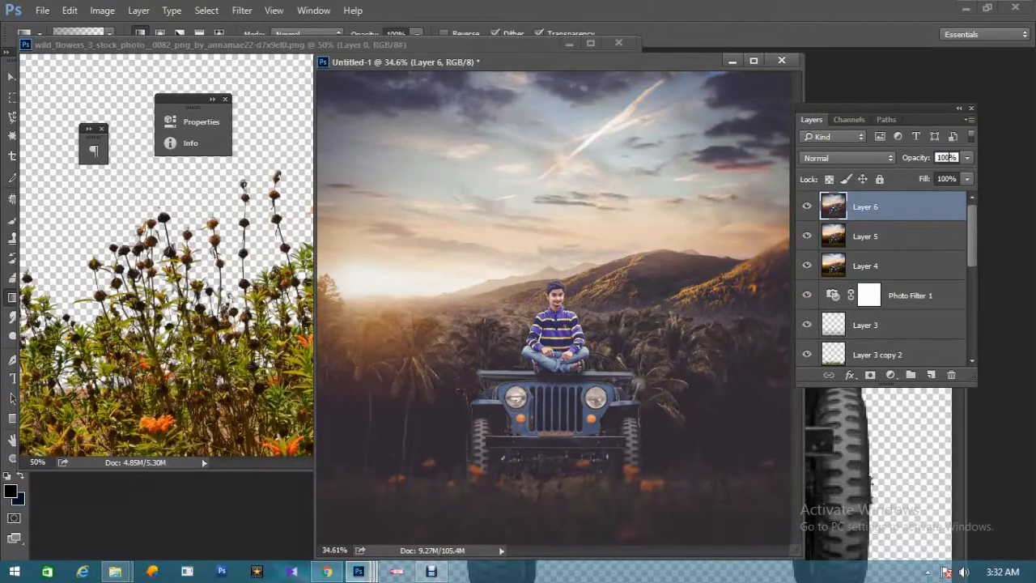
pyautogui.write('50')
pyautogui.press('Return')
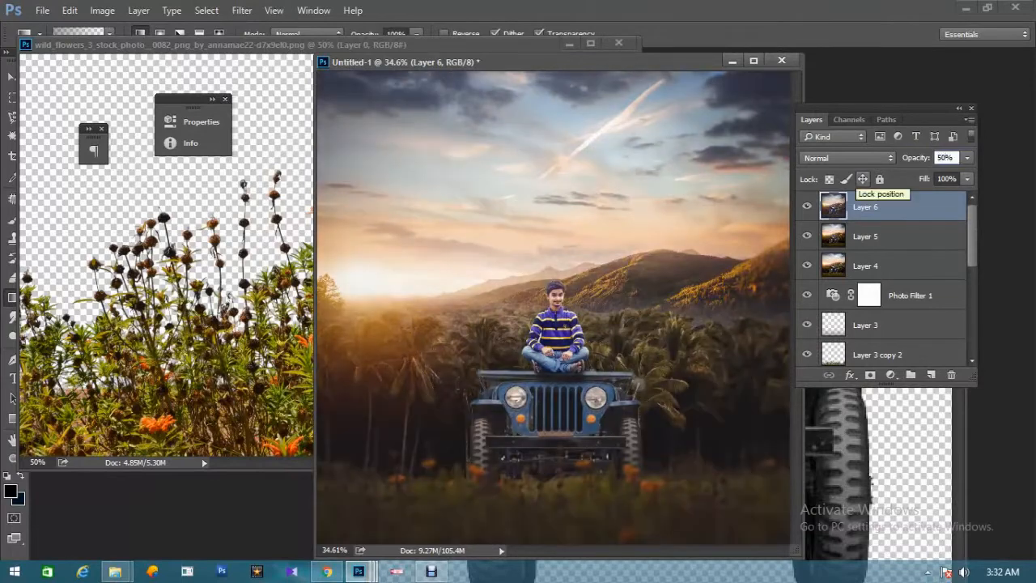
pyautogui.hotkey('ctrl', '-')
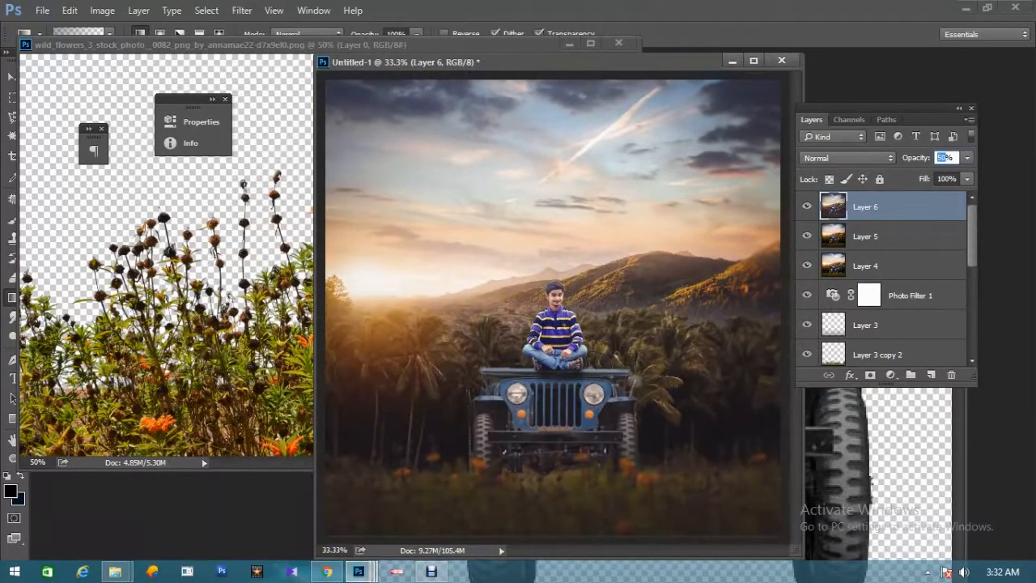
# Set the opacity of the preset-graded top layer to 30%.
pyautogui.write('30')
pyautogui.press('Return')
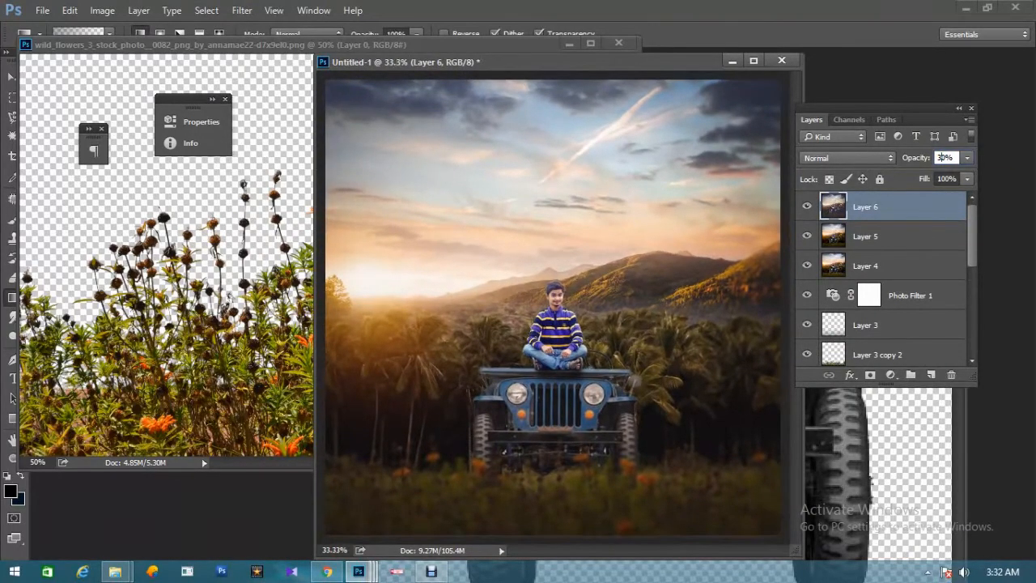
pyautogui.hotkey('ctrl', '0')
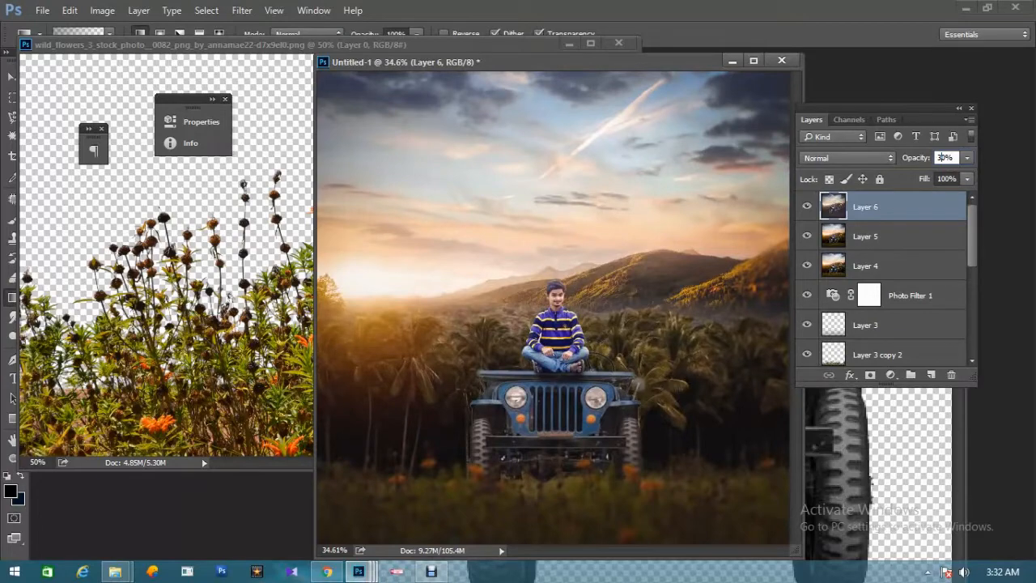
pyautogui.moveTo(558, 63); pyautogui.dragTo(482, 62)
pyautogui.doubleClick(482, 62)
pyautogui.hotkey('ctrl', '+')
pyautogui.hotkey('ctrl', '+')
pyautogui.scroll(5, 512, 283)
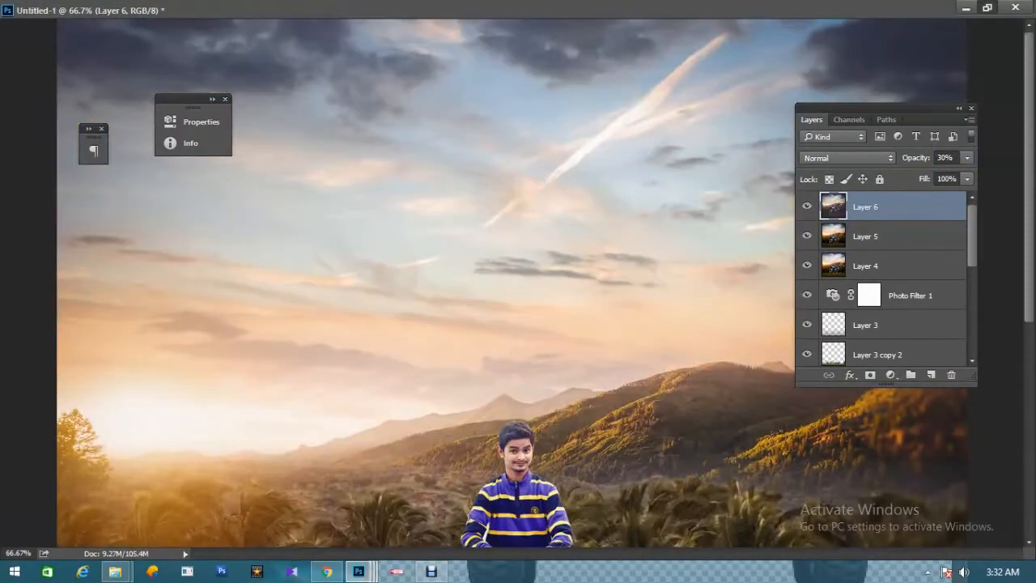
pyautogui.click(986, 7)
pyautogui.hotkey('ctrl', '0')
# Add a text layer with a capital L in the sky above the man.
pyautogui.press('t')
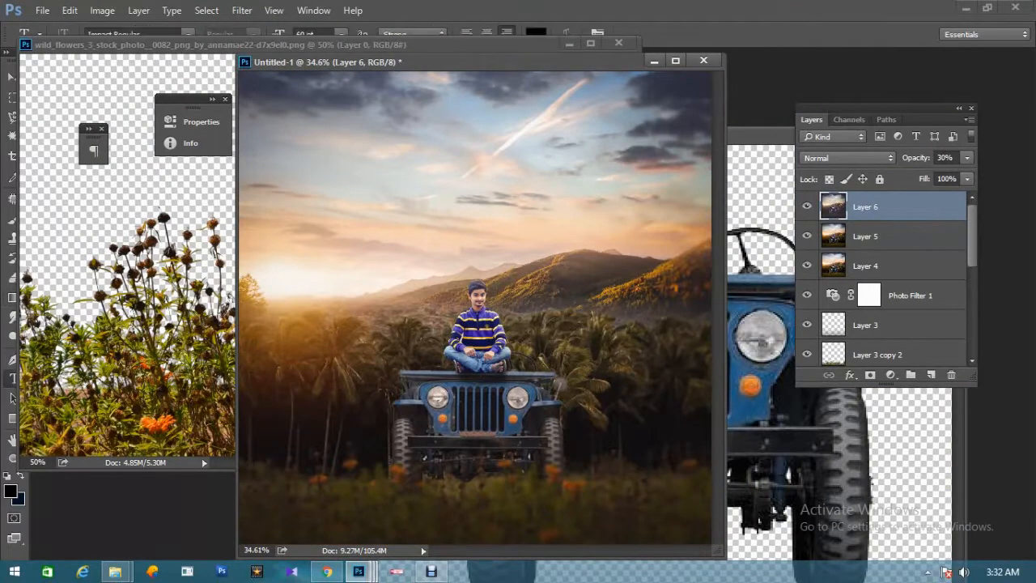
pyautogui.click(449, 152)
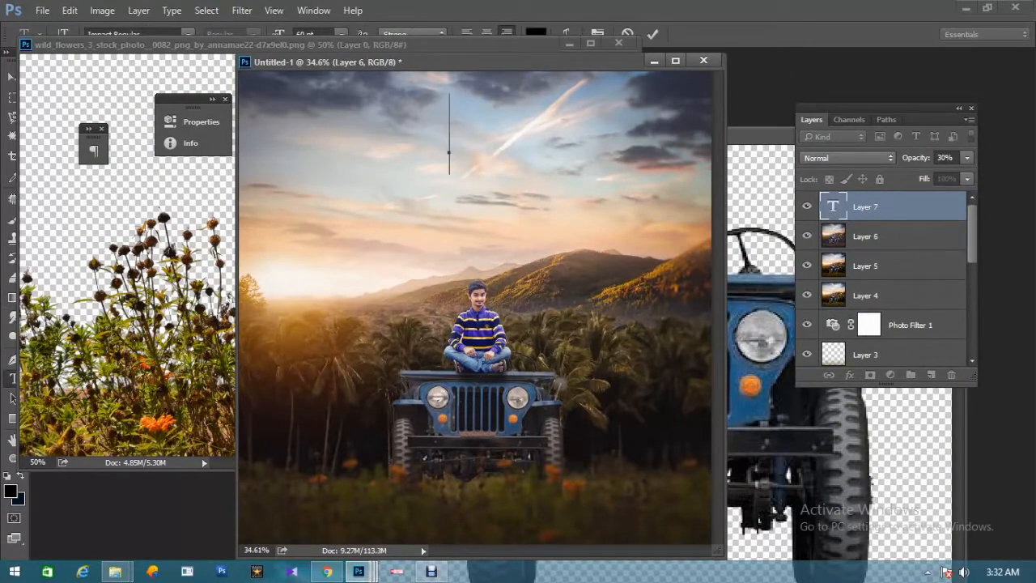
pyautogui.write('L')
pyautogui.hotkey('ctrl', 'Return')
pyautogui.moveTo(453, 63); pyautogui.dragTo(564, 103)
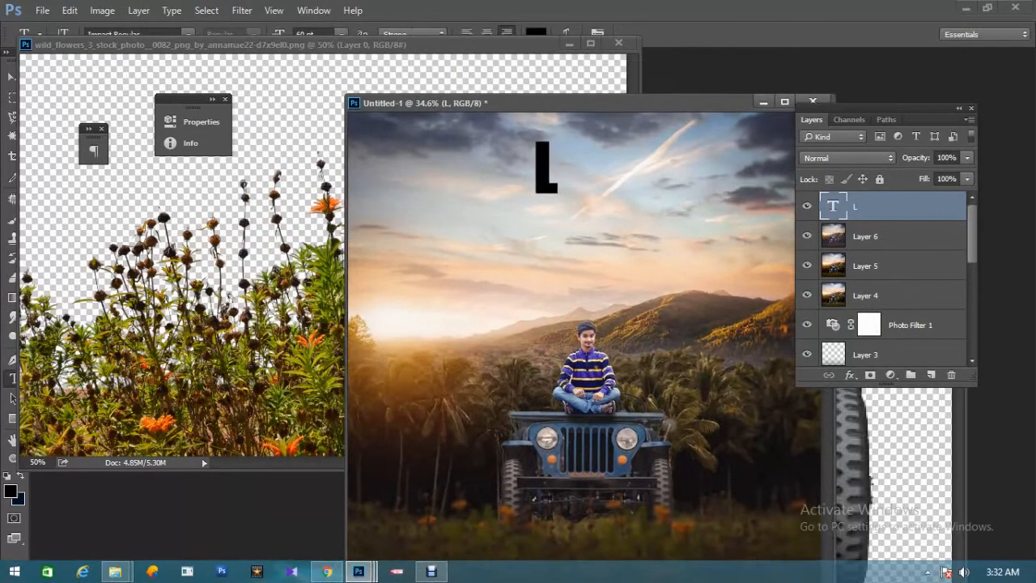
# Try to set the type font to Georgia Bold Italic with the wild flowers document active.
pyautogui.moveTo(454, 44); pyautogui.dragTo(440, 74)
pyautogui.click(188, 33)
pyautogui.scroll(-1, 225, 134)
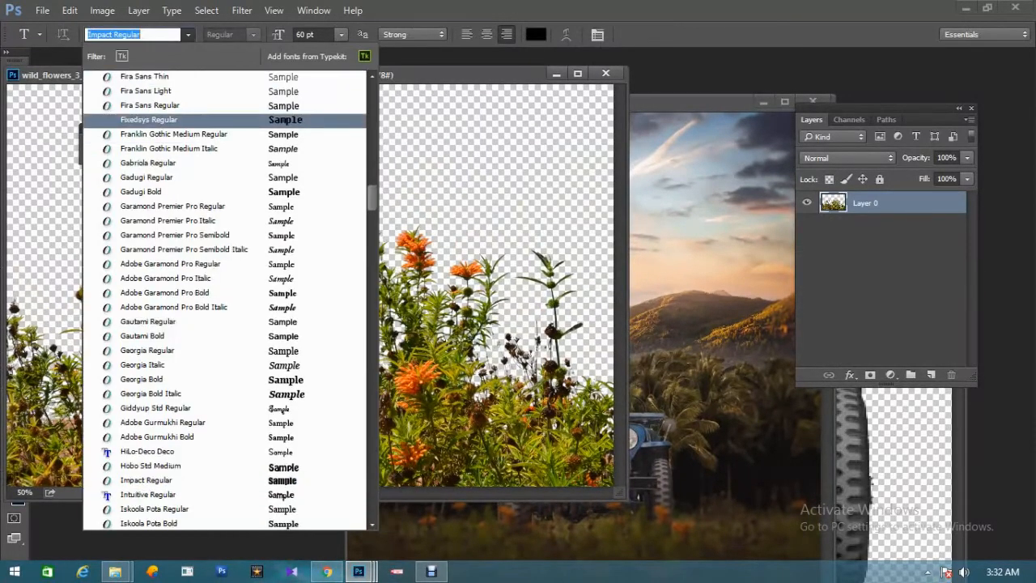
pyautogui.scroll(-2, 225, 166)
pyautogui.scroll(-2, 225, 194)
pyautogui.scroll(-3, 225, 162)
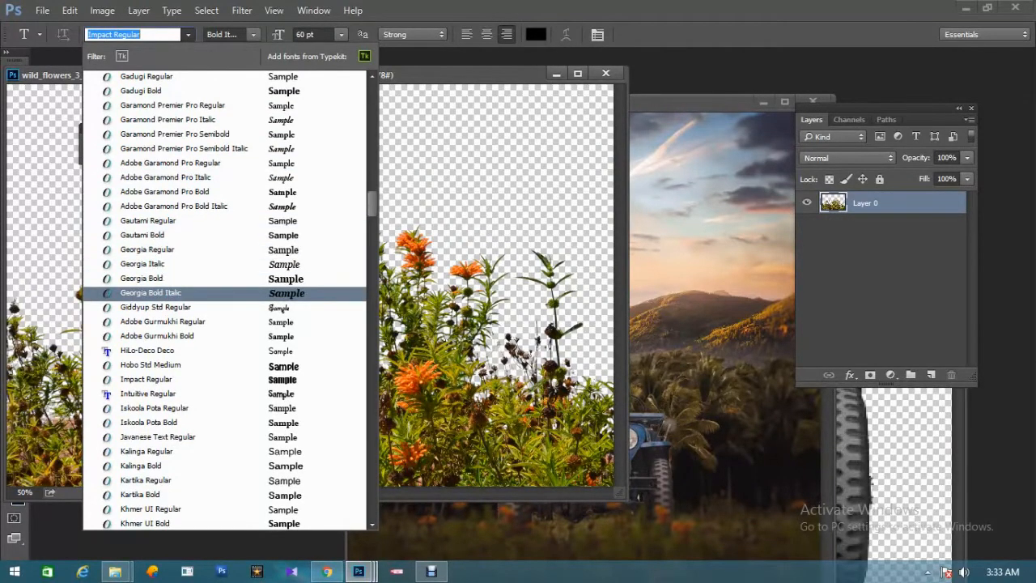
pyautogui.click(202, 277)
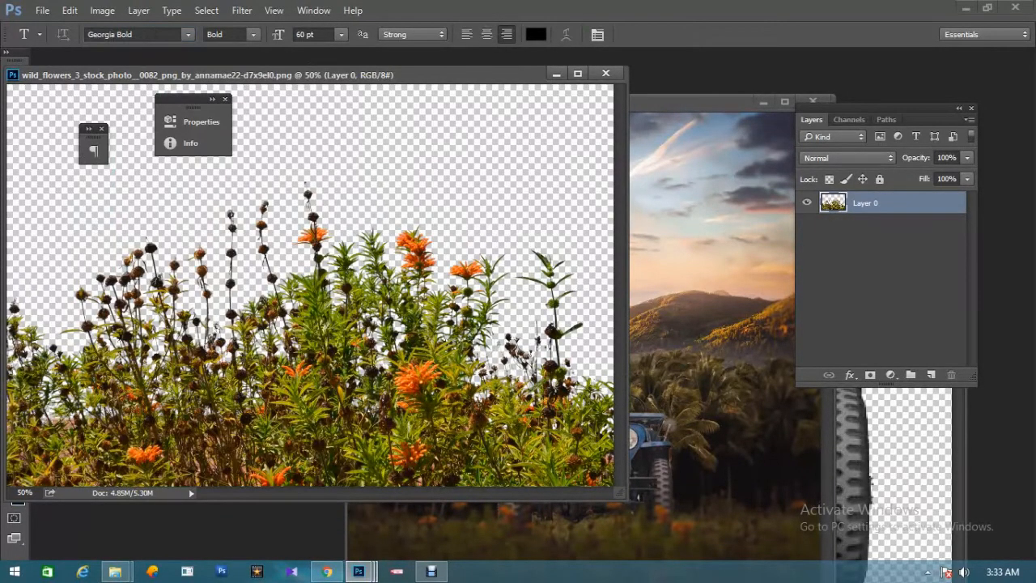
pyautogui.click(243, 34)
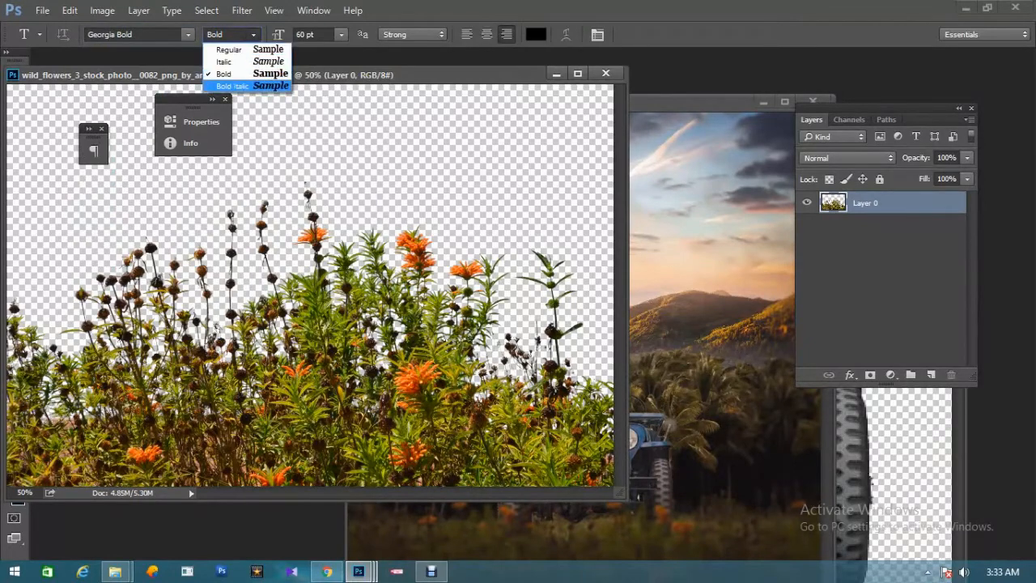
pyautogui.click(243, 86)
pyautogui.click(697, 103)
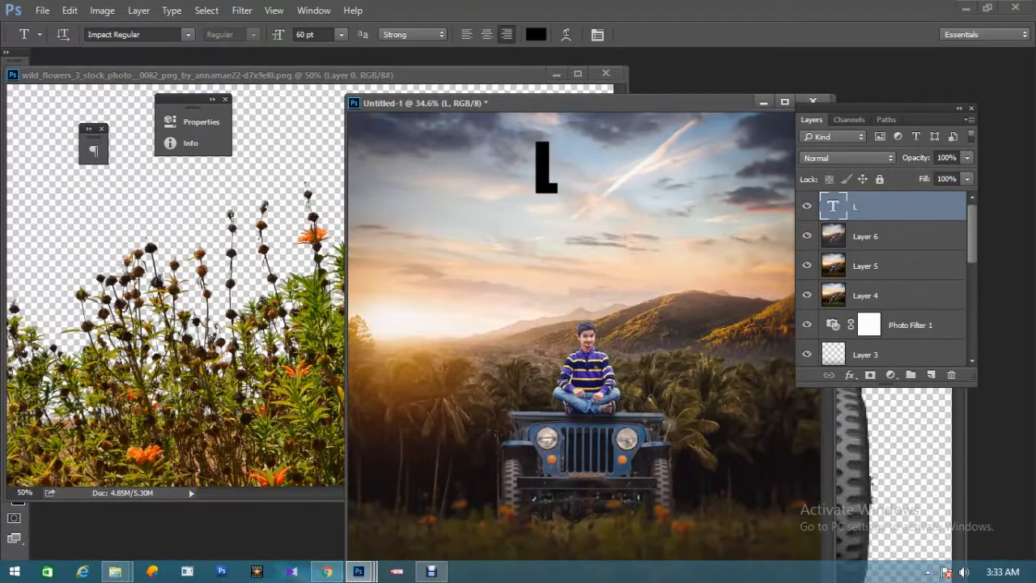
# Retype the capital L of the text layer in the Georgia Bold Italic font.
pyautogui.doubleClick(833, 206)
pyautogui.click(558, 174)
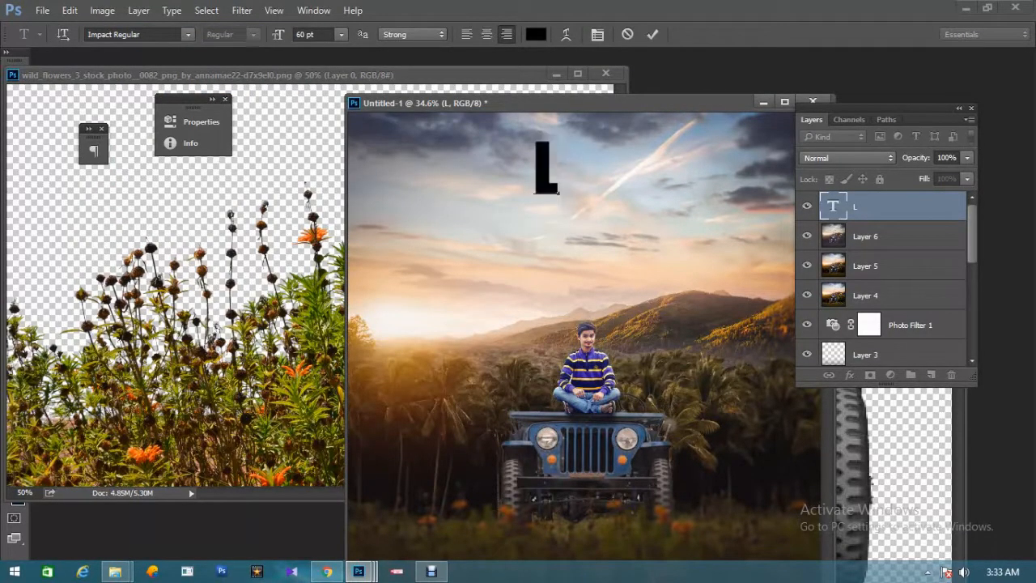
pyautogui.press('BackSpace')
pyautogui.click(188, 34)
pyautogui.scroll(-1, 202, 349)
pyautogui.scroll(-1, 202, 336)
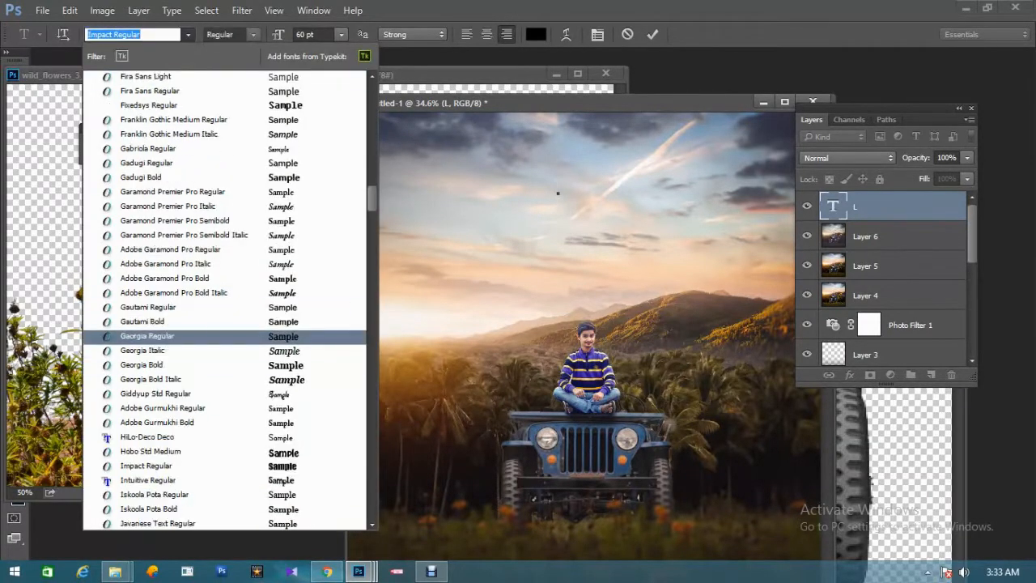
pyautogui.press('Down')
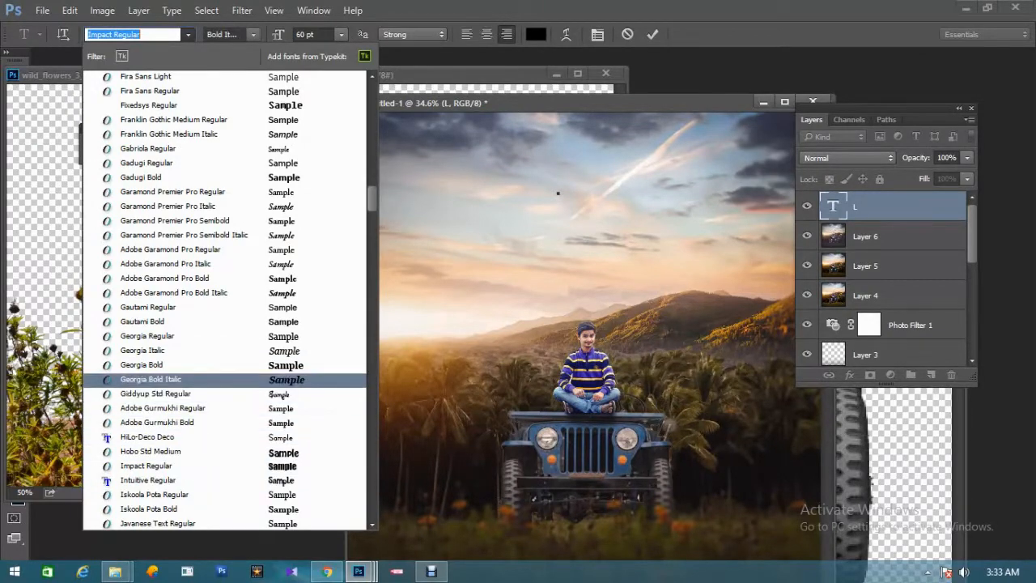
pyautogui.press('Return')
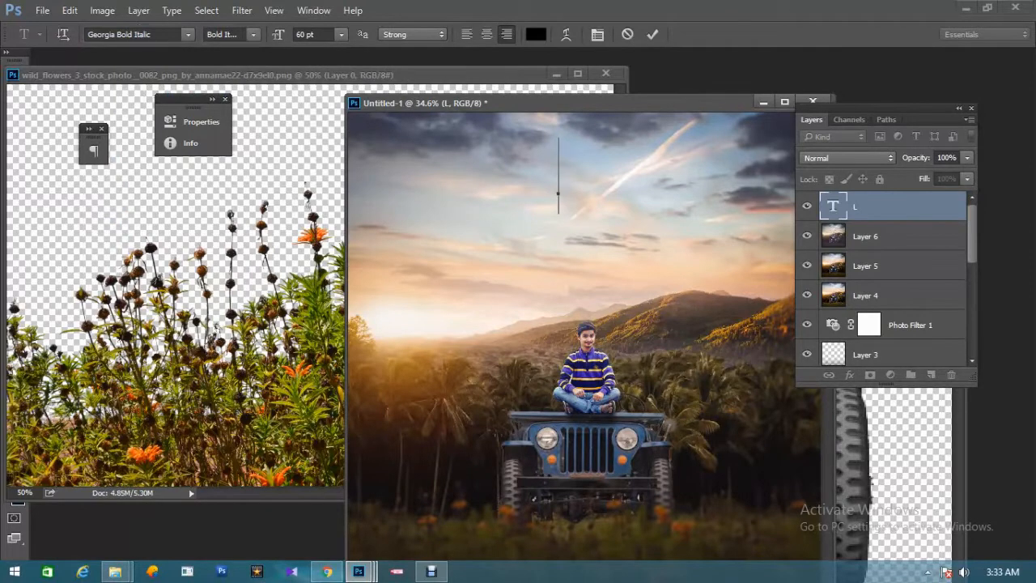
pyautogui.write('l')
pyautogui.press('BackSpace')
pyautogui.write('L')
pyautogui.hotkey('ctrl', 'Return')
# Duplicate the L straight below itself and change the copy's letter to a capital Y.
pyautogui.press('v')
pyautogui.moveTo(544, 169); pyautogui.dragTo(544, 271)
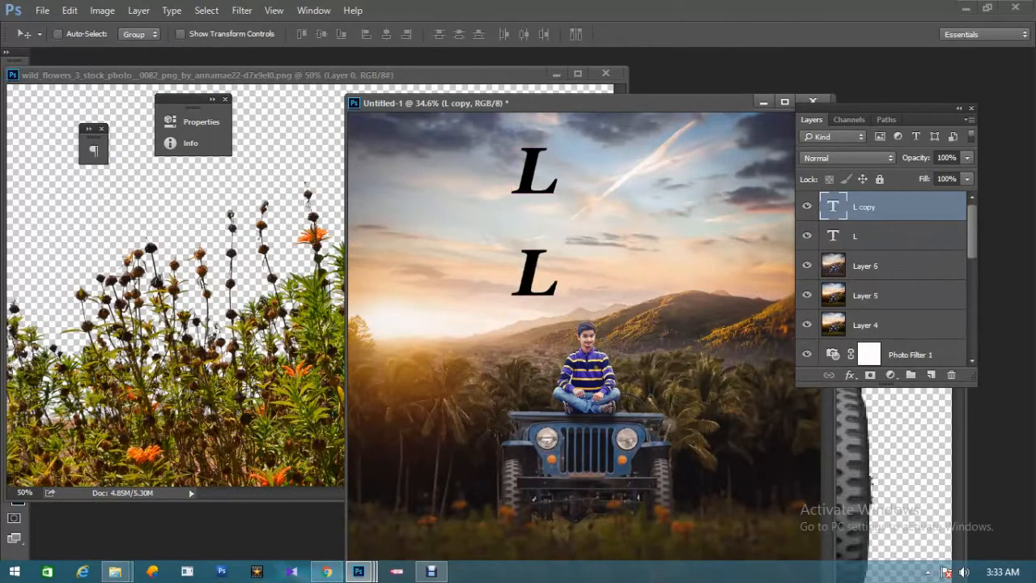
pyautogui.press('t')
pyautogui.doubleClick(539, 273)
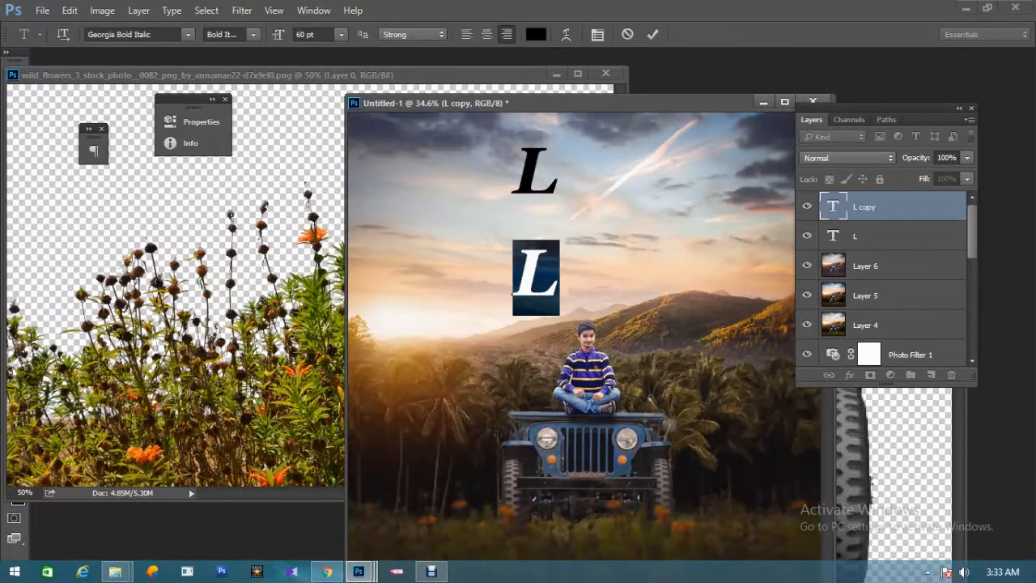
pyautogui.write('y')
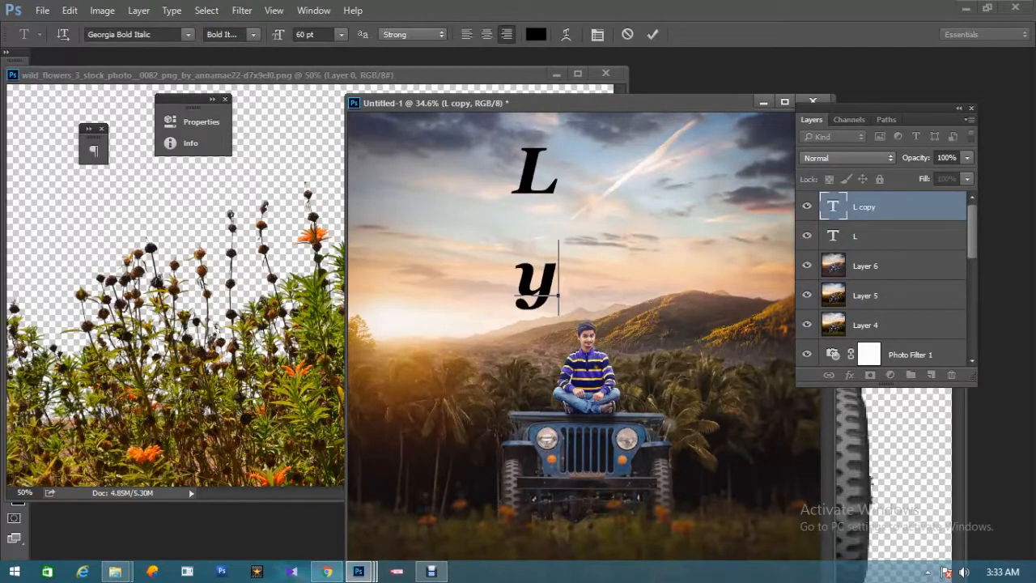
pyautogui.press('BackSpace')
pyautogui.write('Y')
pyautogui.hotkey('ctrl', 'Return')
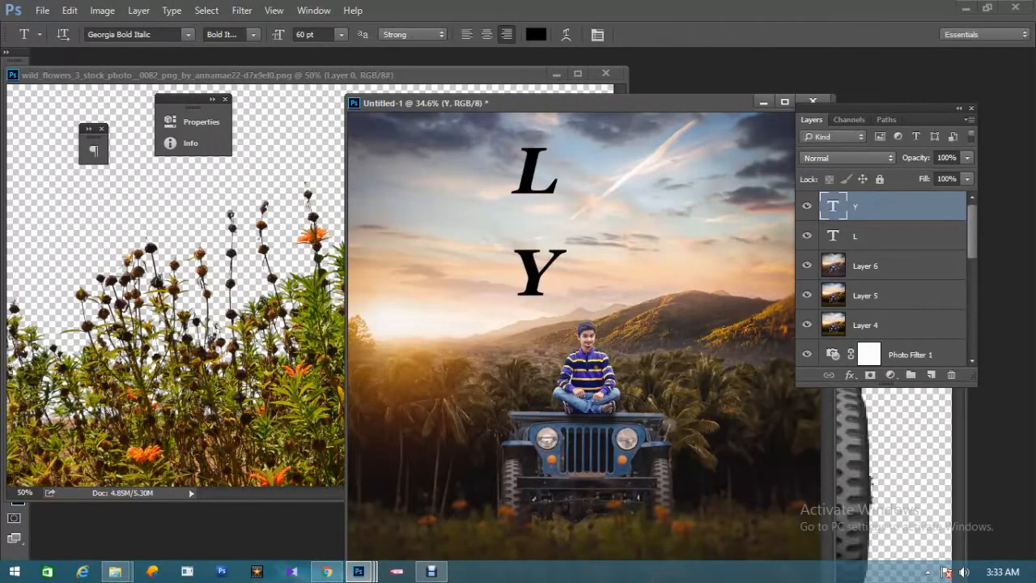
# Shift the upper L to the left and place a duplicate of it to its right.
pyautogui.press('v')
pyautogui.rightClick(524, 166)
pyautogui.click(540, 177)
pyautogui.moveTo(540, 173); pyautogui.dragTo(567, 174)
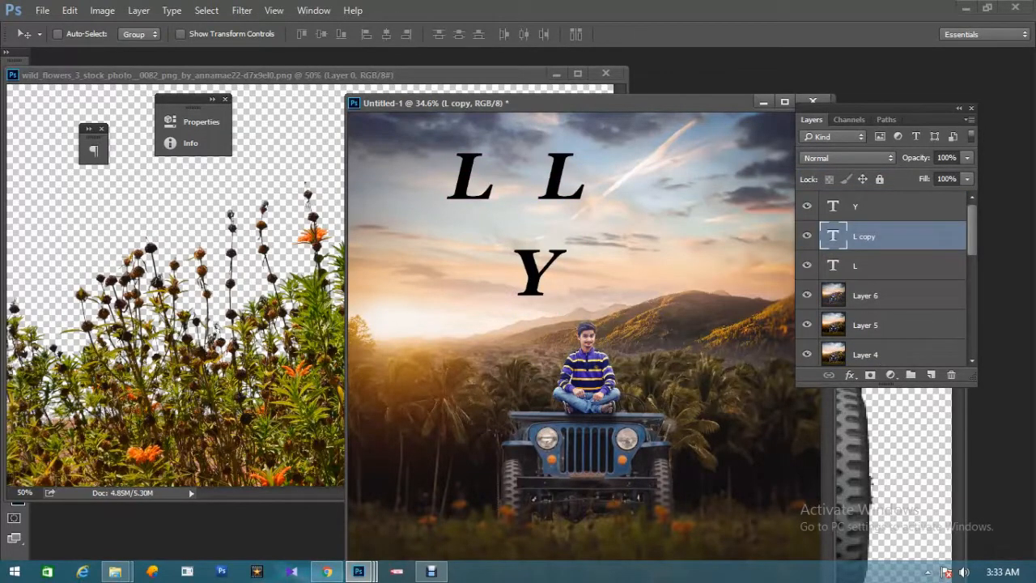
# Replace the duplicated L's text with the remaining letters of the name in capitals.
pyautogui.press('t')
pyautogui.click(584, 174)
pyautogui.write('a')
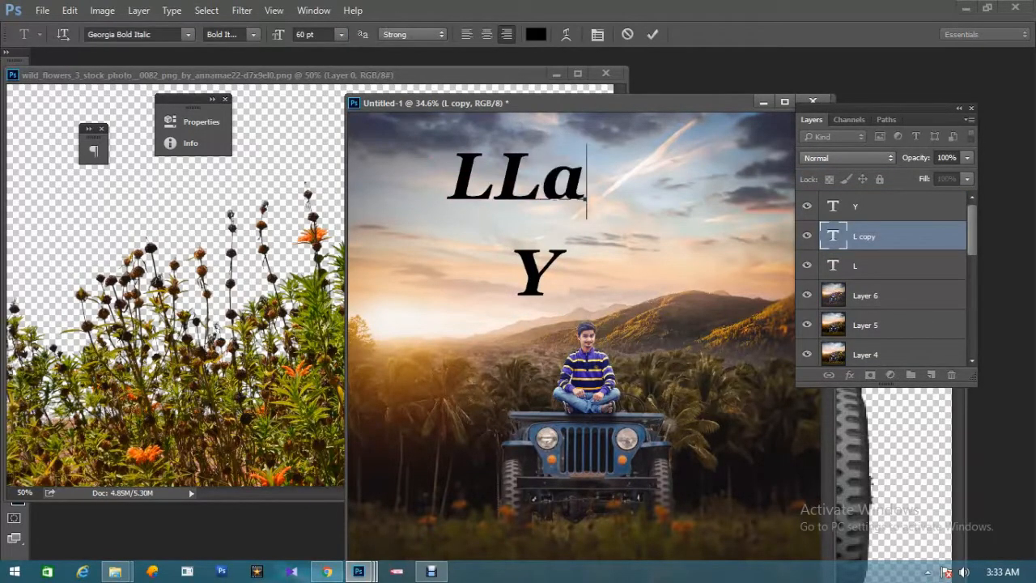
pyautogui.moveTo(541, 172); pyautogui.dragTo(503, 148)
pyautogui.hotkey('ctrl', 'a')
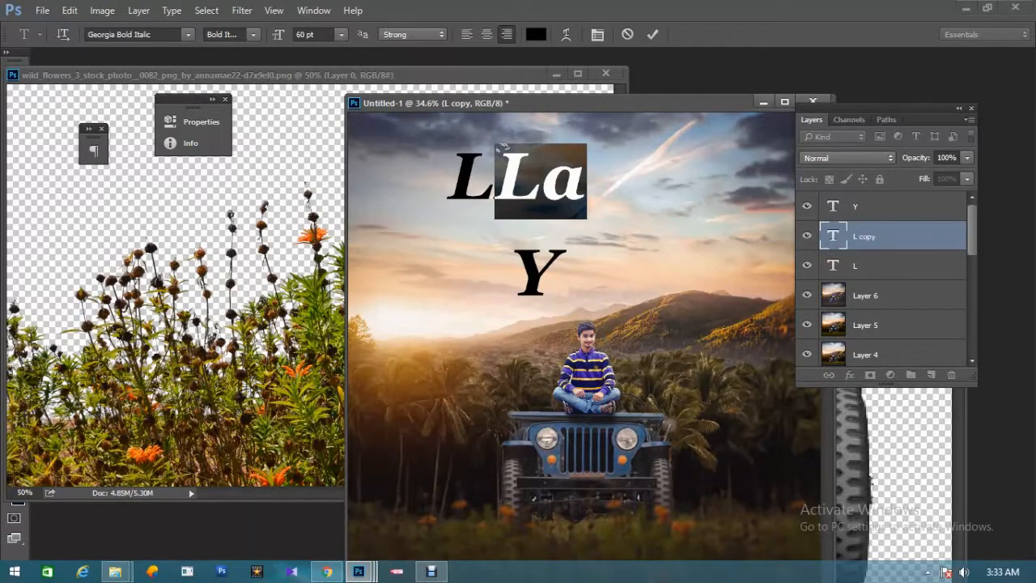
pyautogui.write('IN')
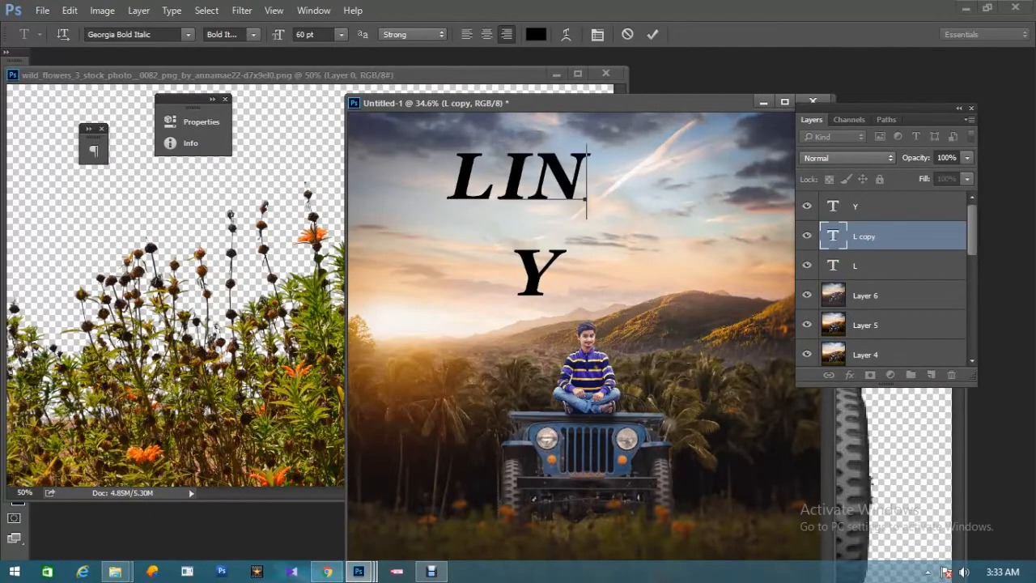
pyautogui.write('GASWAMY')
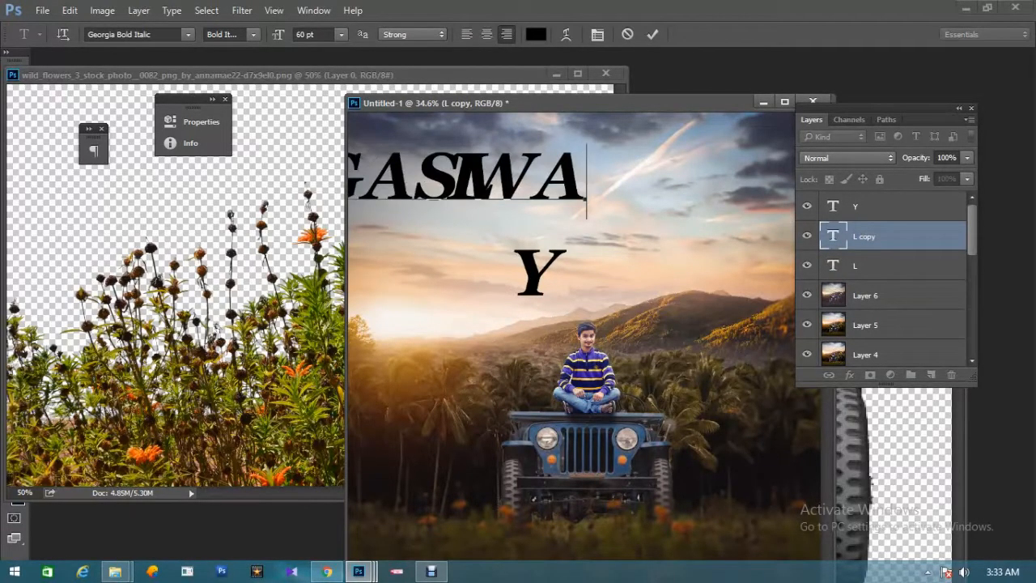
pyautogui.hotkey('ctrl', 'Return')
# Scale down the remaining letters of the name and place them directly after the large L.
pyautogui.press('v')
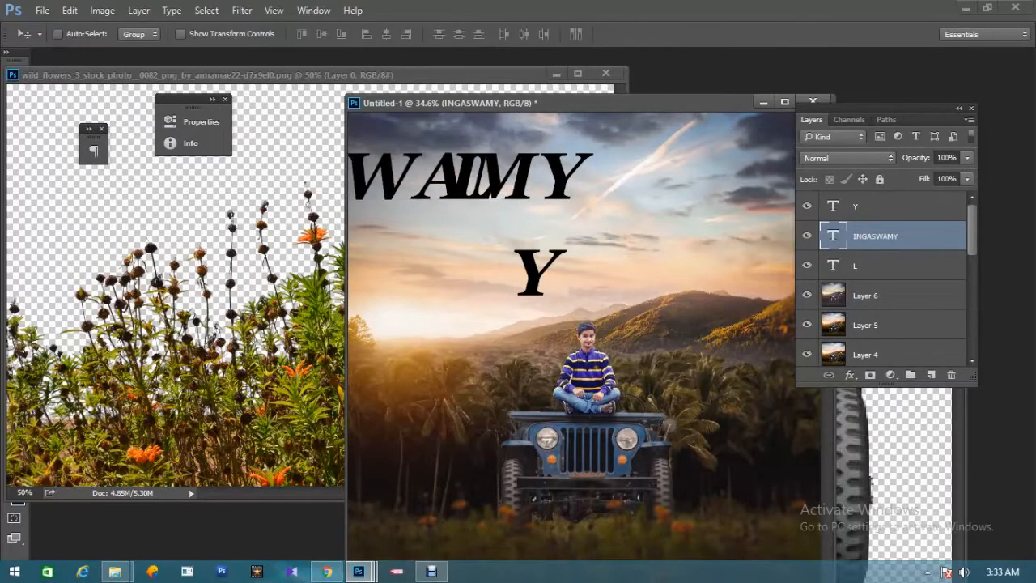
pyautogui.moveTo(566, 137); pyautogui.dragTo(769, 146)
pyautogui.press('f')
pyautogui.hotkey('ctrl', 't')
pyautogui.moveTo(732, 166); pyautogui.dragTo(576, 143)
pyautogui.press('Return')
pyautogui.moveTo(487, 127); pyautogui.dragTo(507, 109)
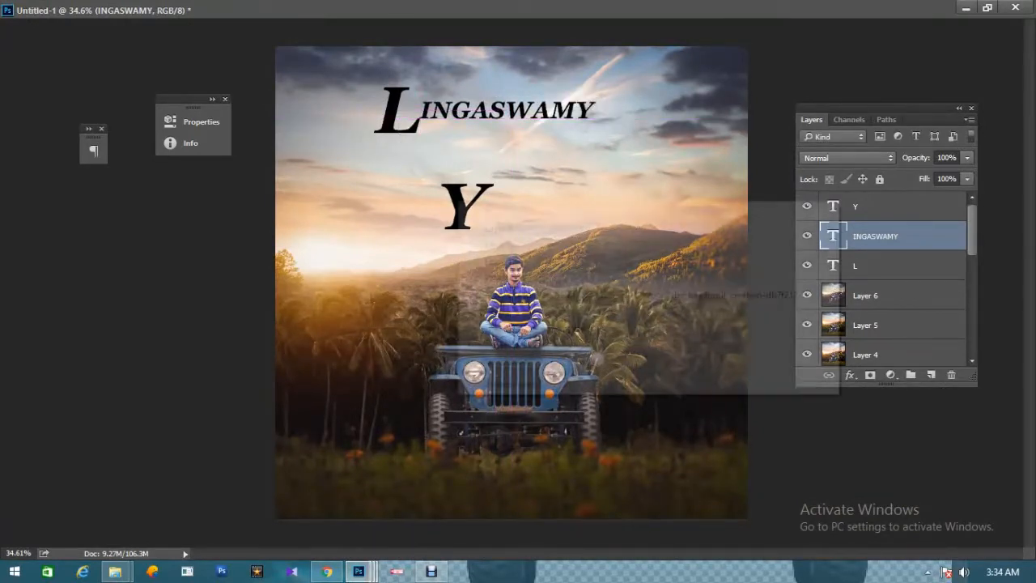
# Place the large Y at the name's end and align it using horizontal guides at the L's top and bottom edges.
pyautogui.click(874, 205)
pyautogui.moveTo(466, 206); pyautogui.dragTo(615, 114)
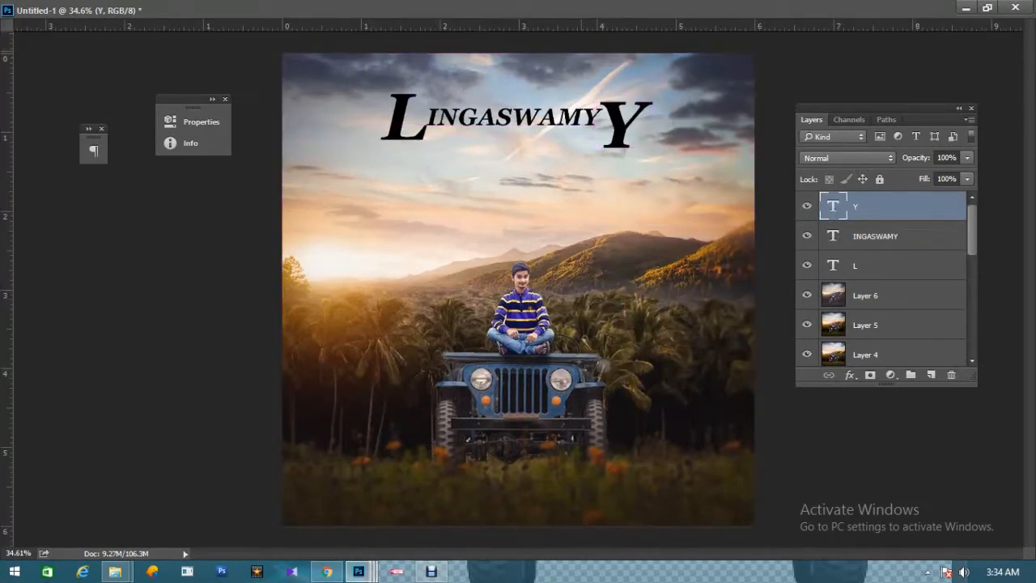
pyautogui.moveTo(597, 25); pyautogui.dragTo(597, 95)
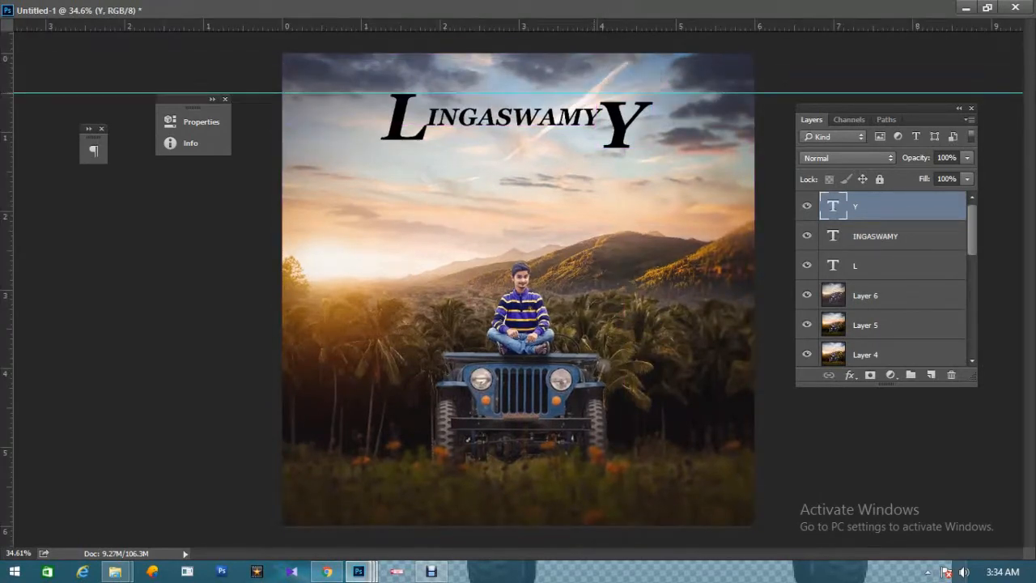
pyautogui.moveTo(562, 26); pyautogui.dragTo(568, 139)
pyautogui.rightClick(618, 116)
pyautogui.click(636, 126)
pyautogui.moveTo(628, 127); pyautogui.dragTo(631, 119)
pyautogui.press('Right')
pyautogui.press('Right')
pyautogui.press('Right')
pyautogui.press('Right')
# Nudge the small middle letters to the right and slightly down to space them evenly between L and Y.
pyautogui.rightClick(451, 118)
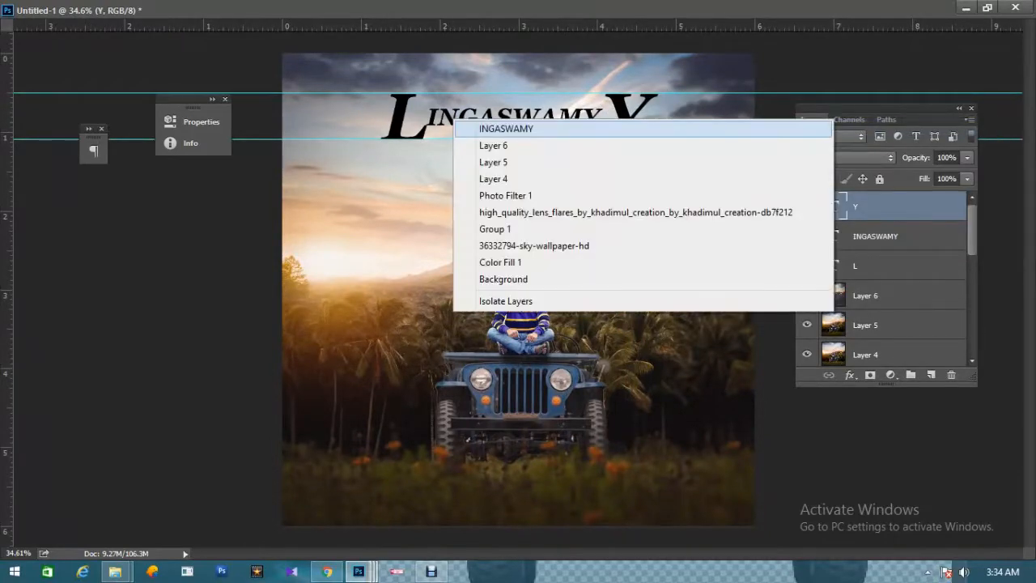
pyautogui.click(487, 126)
pyautogui.press('Right')
pyautogui.press('Right')
pyautogui.press('Right')
pyautogui.press('Right')
pyautogui.press('Right')
pyautogui.press('Right')
pyautogui.press('Right')
pyautogui.press('Right')
pyautogui.press('Right')
pyautogui.press('Right')
pyautogui.press('Right')
pyautogui.press('Right')
pyautogui.press('Right')
pyautogui.press('Right')
pyautogui.press('Right')
pyautogui.press('Right')
pyautogui.press('Right')
pyautogui.press('Right')
pyautogui.press('Right')
pyautogui.press('Right')
pyautogui.press('Left')
pyautogui.press('Left')
pyautogui.press('Left')
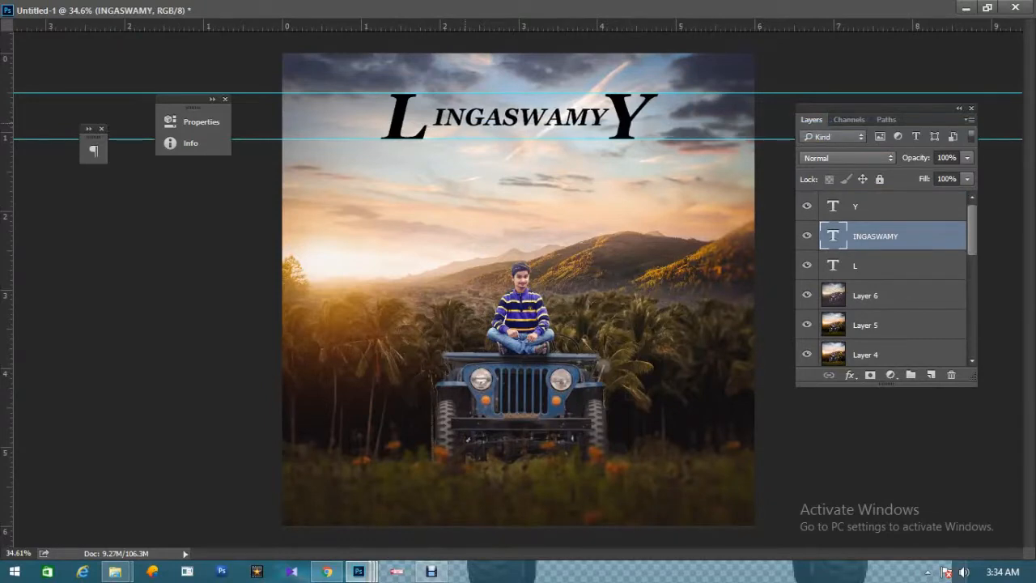
pyautogui.press('Down')
pyautogui.press('Down')
# Duplicate the small middle letters below the title and replace the copy's text with "LINGA EDITIS & PHOTOGRAPHY".
pyautogui.moveTo(479, 124); pyautogui.dragTo(491, 206)
pyautogui.press('t')
pyautogui.doubleClick(491, 205)
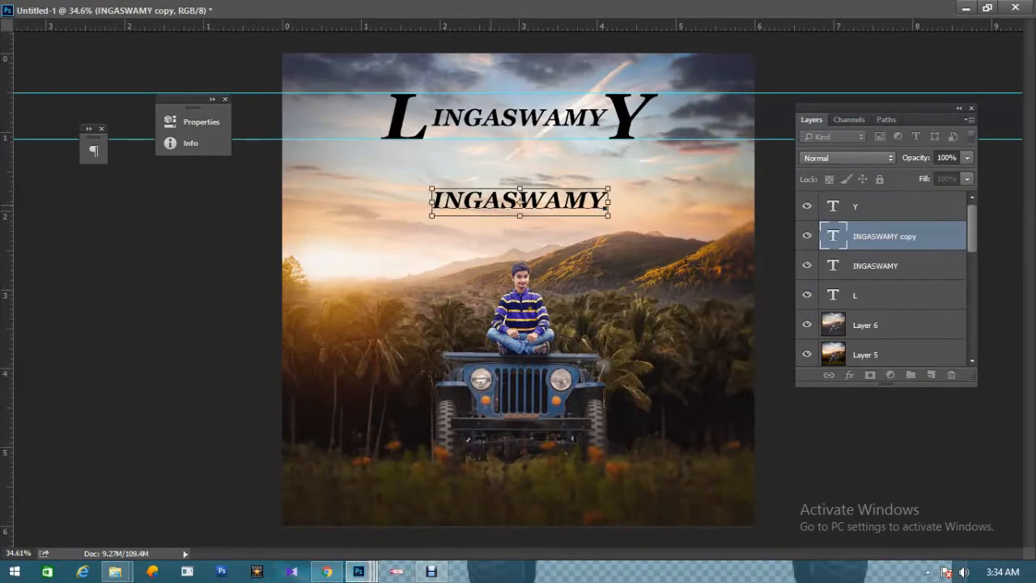
pyautogui.write('LIN')
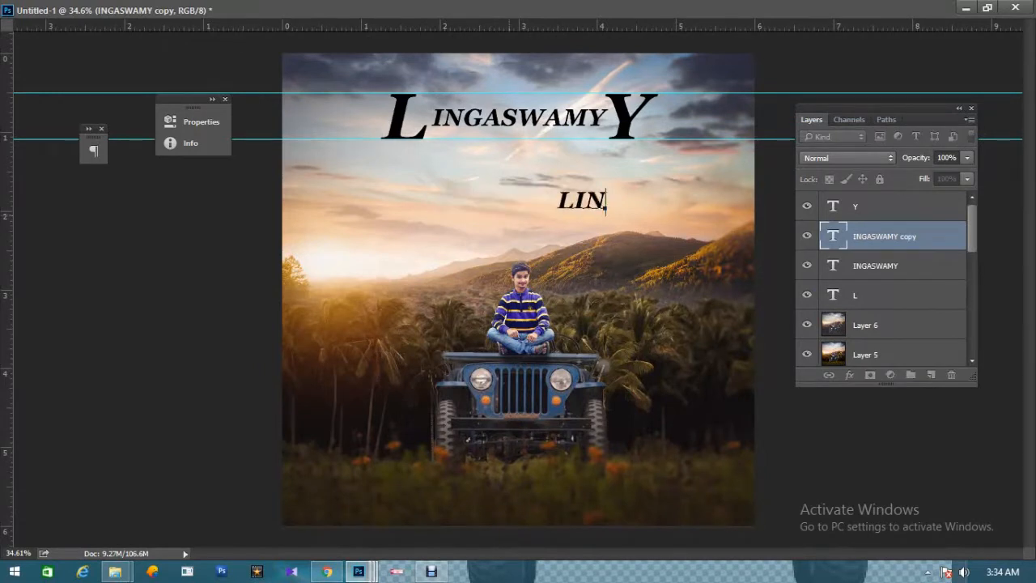
pyautogui.write('GA ')
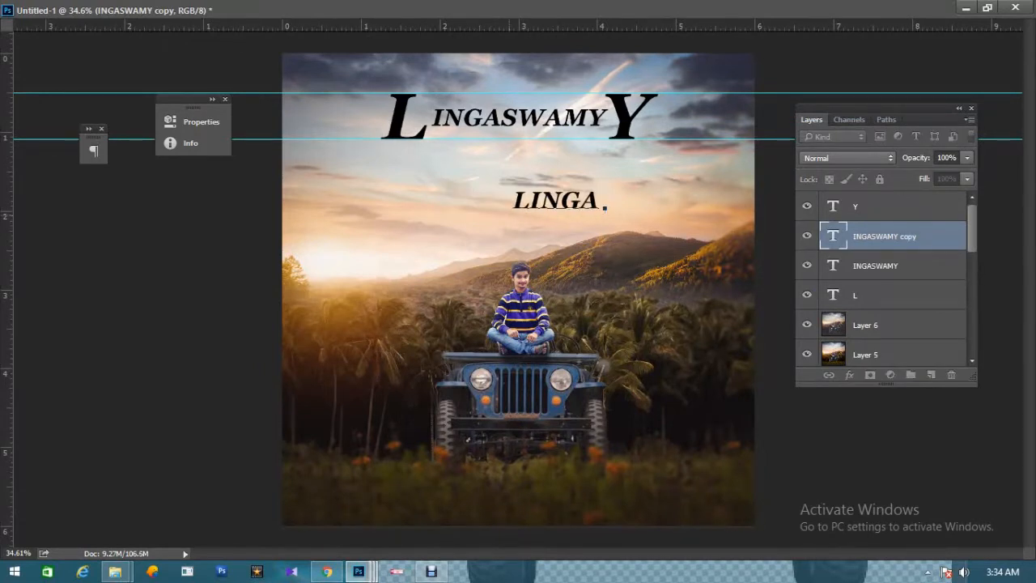
pyautogui.write('EDITI')
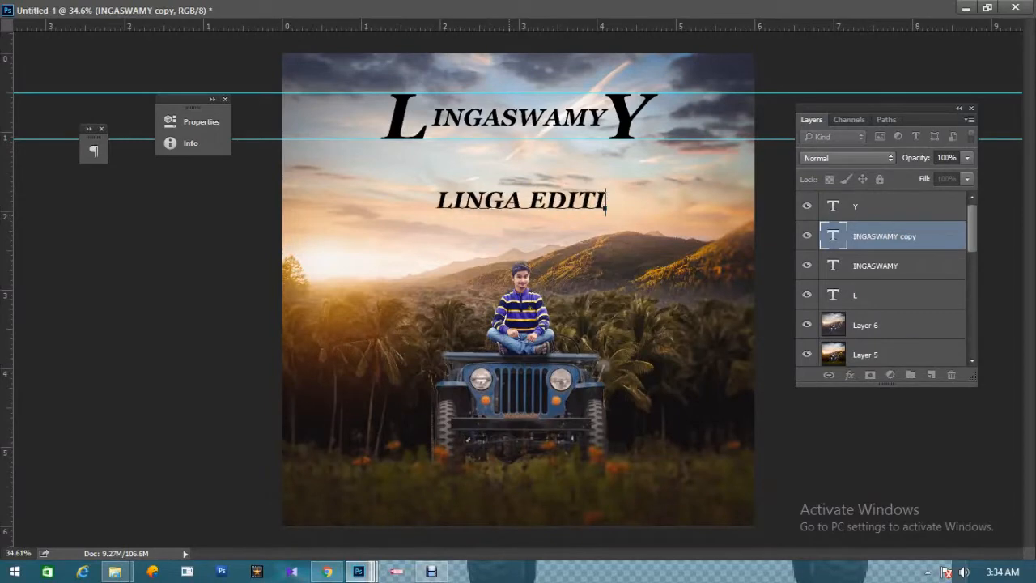
pyautogui.write('S .')
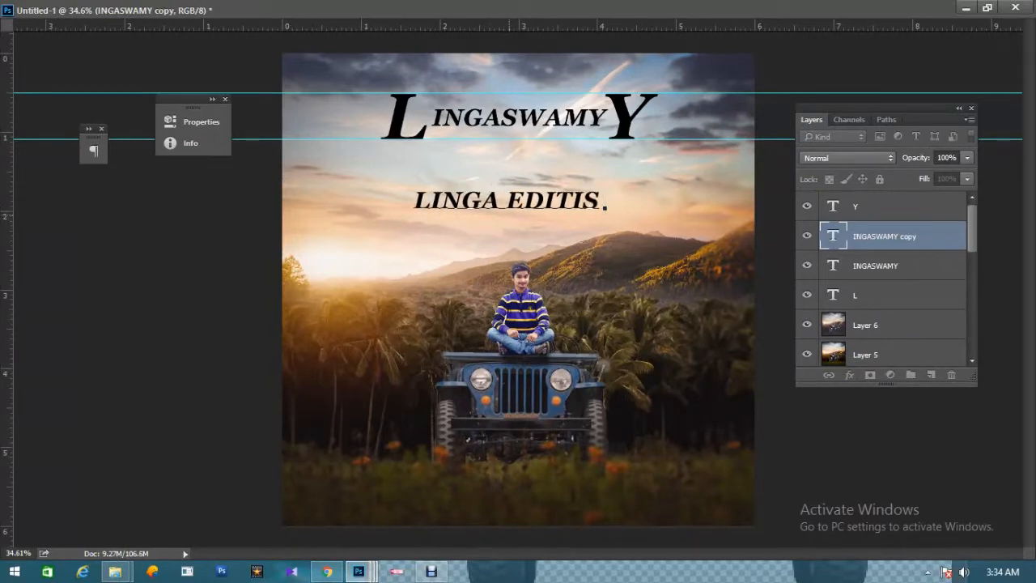
pyautogui.write('&')
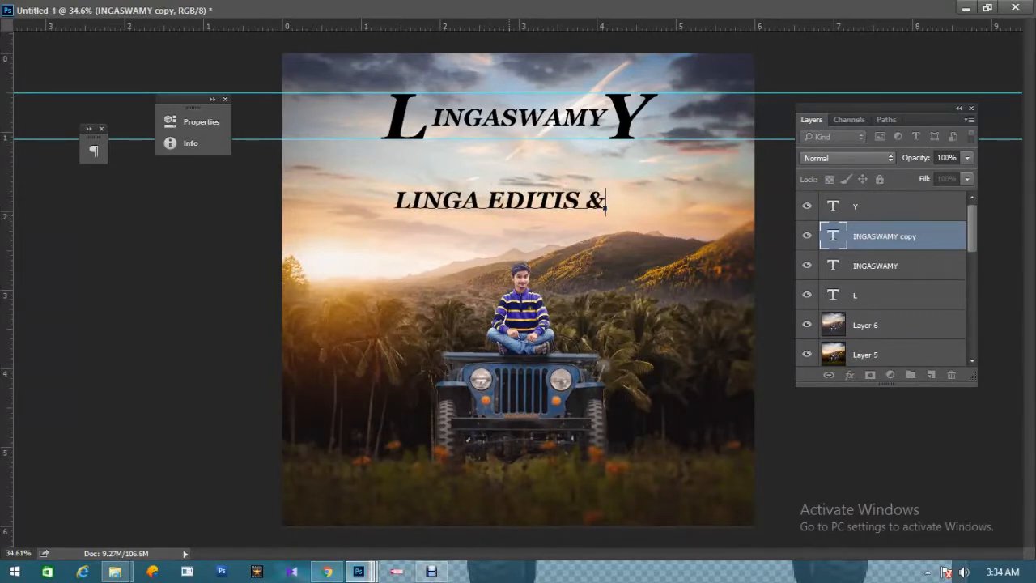
pyautogui.write(' PHOTOGRAPHY')
pyautogui.hotkey('ctrl', 'Return')
# Scale the LINGA EDITIS & PHOTOGRAPHY tagline down to a text size of 7.18 pt.
pyautogui.hotkey('ctrl', 't')
pyautogui.moveTo(607, 189); pyautogui.dragTo(471, 320)
pyautogui.press('Return')
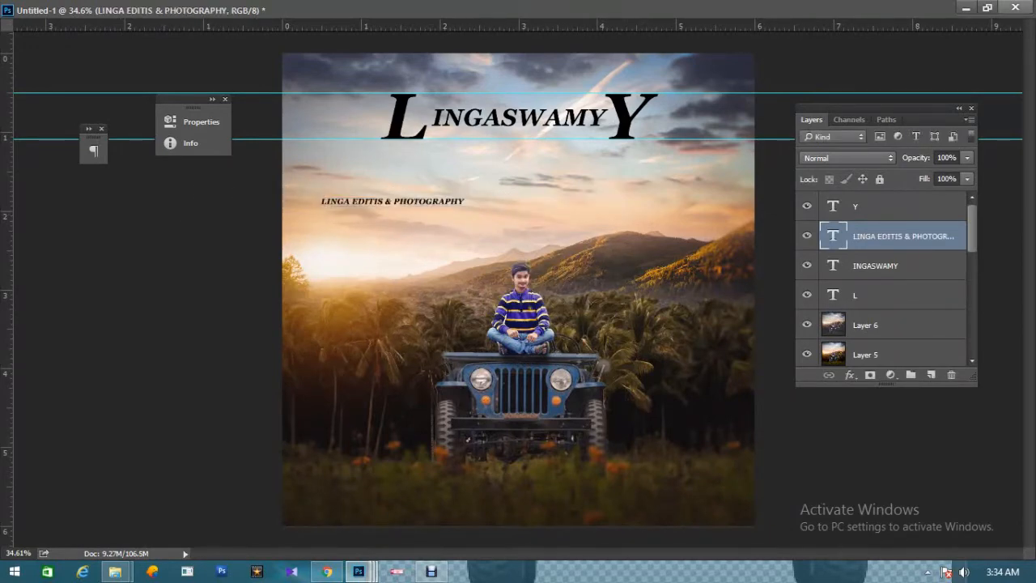
# Set the tagline's tracking to 803 and its text colour to white.
pyautogui.press('f')
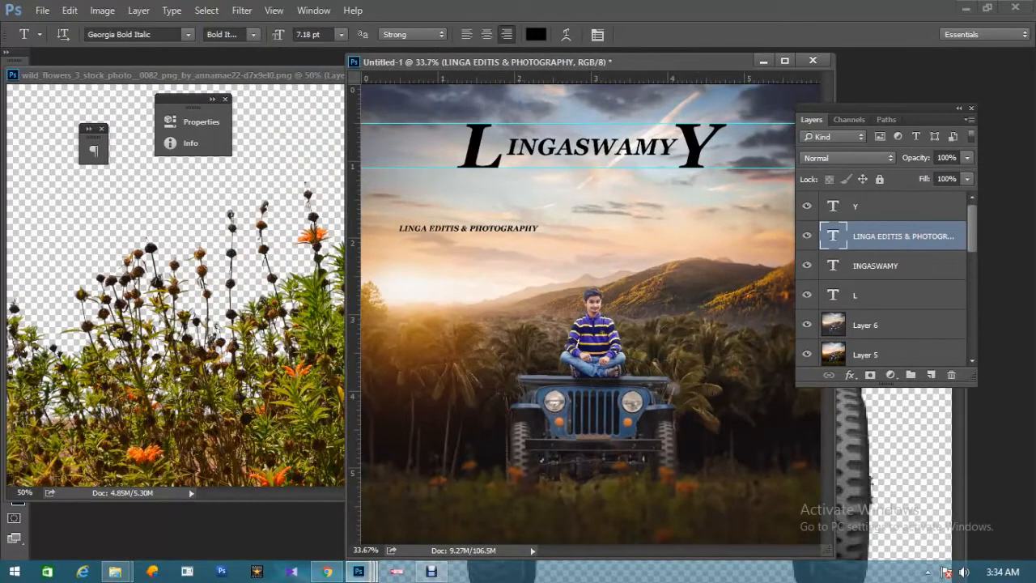
pyautogui.click(597, 34)
pyautogui.moveTo(669, 297); pyautogui.dragTo(850, 297)
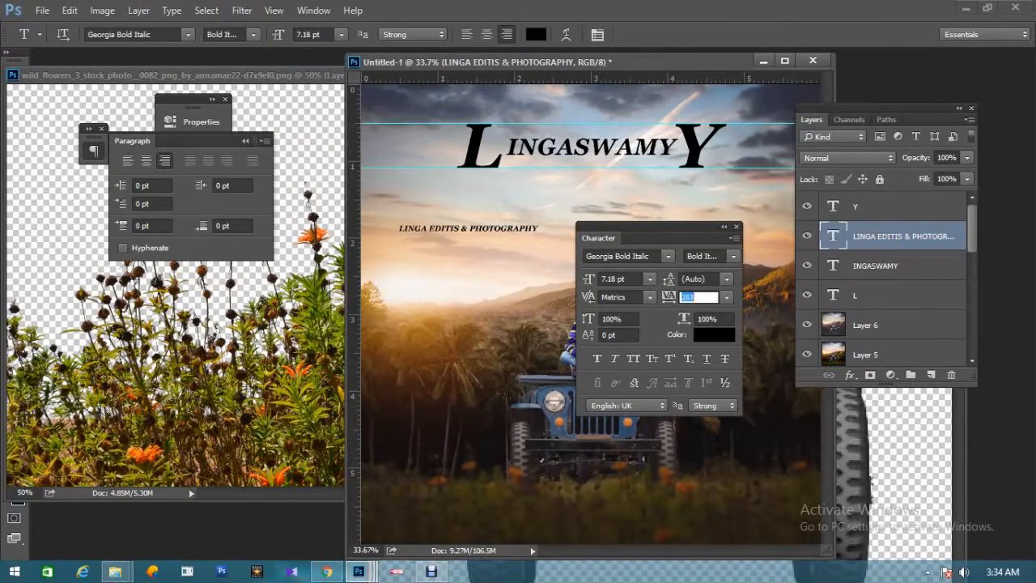
pyautogui.moveTo(688, 297); pyautogui.dragTo(682, 297)
pyautogui.click(714, 335)
pyautogui.moveTo(627, 137); pyautogui.dragTo(617, 124)
pyautogui.click(969, 119)
# Change the text colour of the large Y, the small middle letters and the large L to white (ffffff).
pyautogui.click(893, 207)
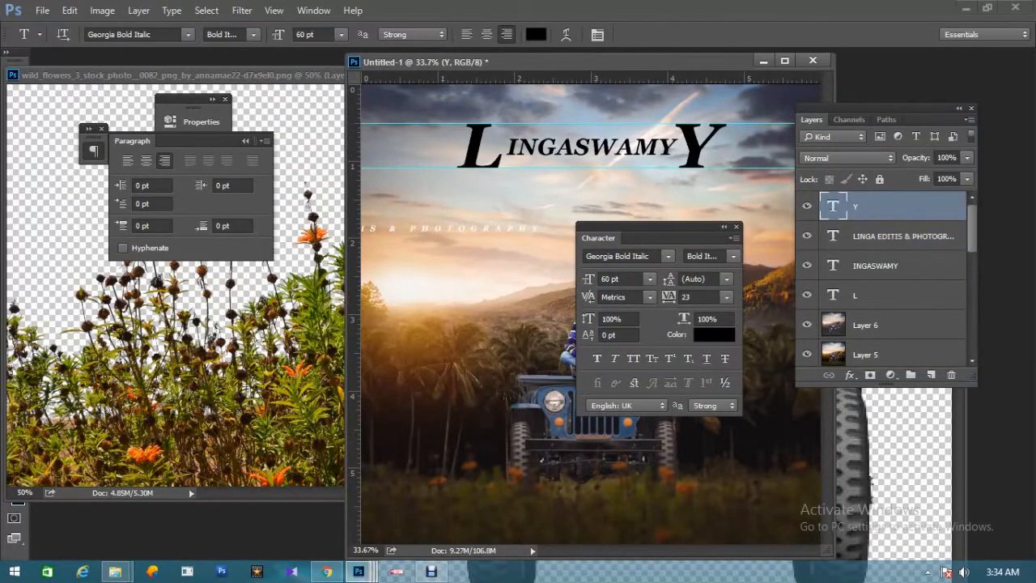
pyautogui.click(713, 335)
pyautogui.moveTo(698, 231); pyautogui.dragTo(617, 126)
pyautogui.click(969, 119)
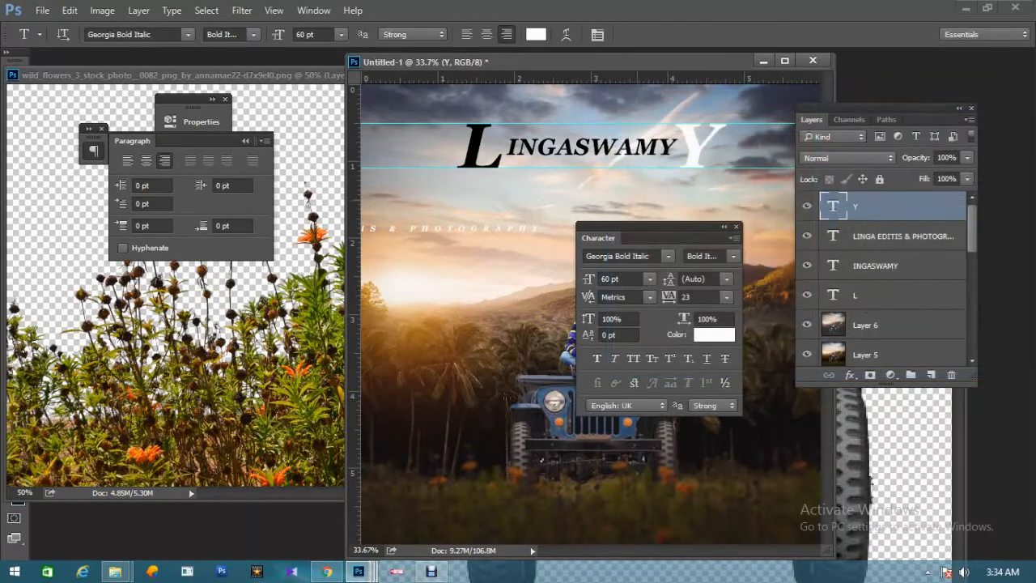
pyautogui.click(900, 236)
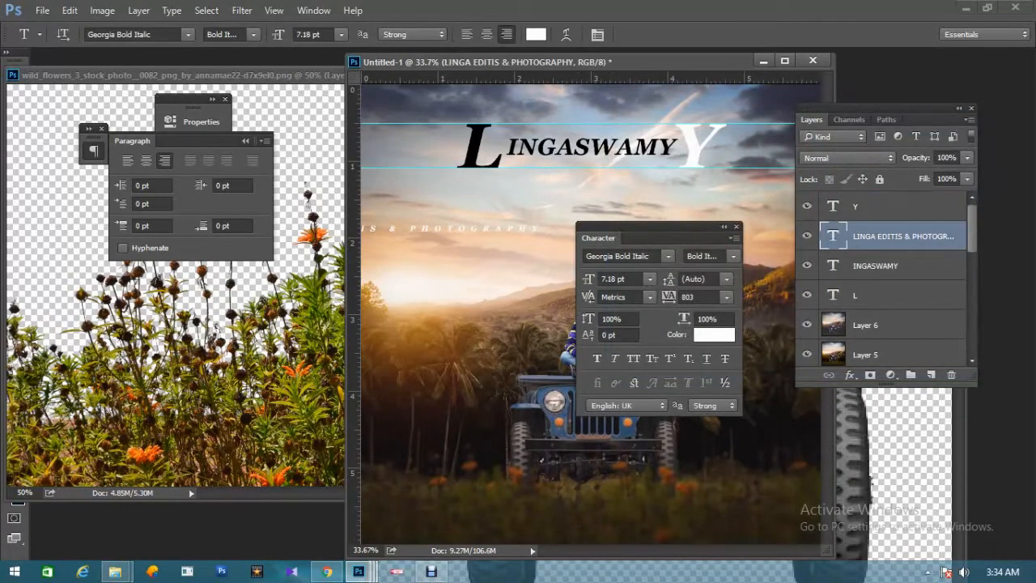
pyautogui.click(898, 267)
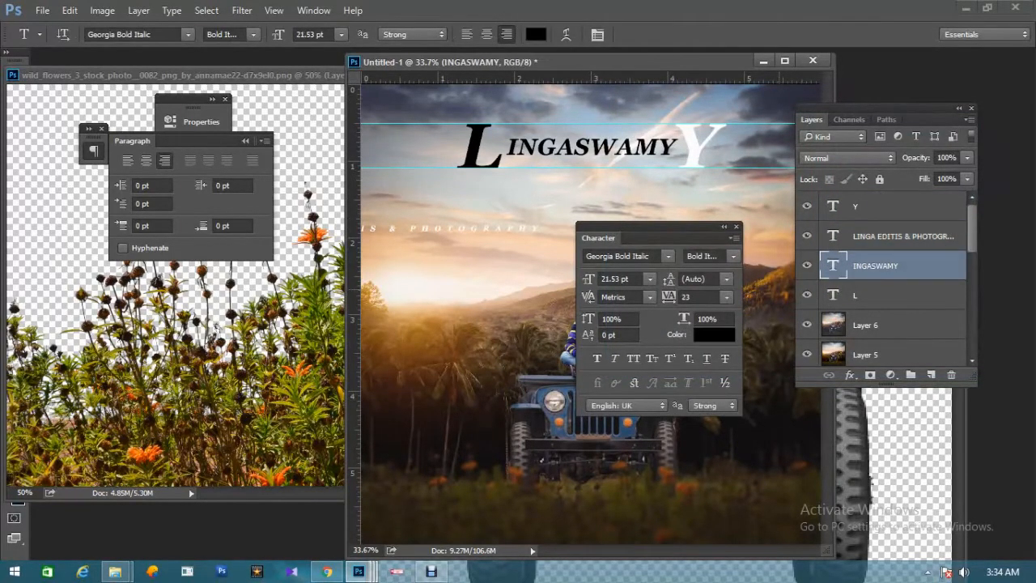
pyautogui.click(714, 334)
pyautogui.click(621, 74)
pyautogui.click(966, 118)
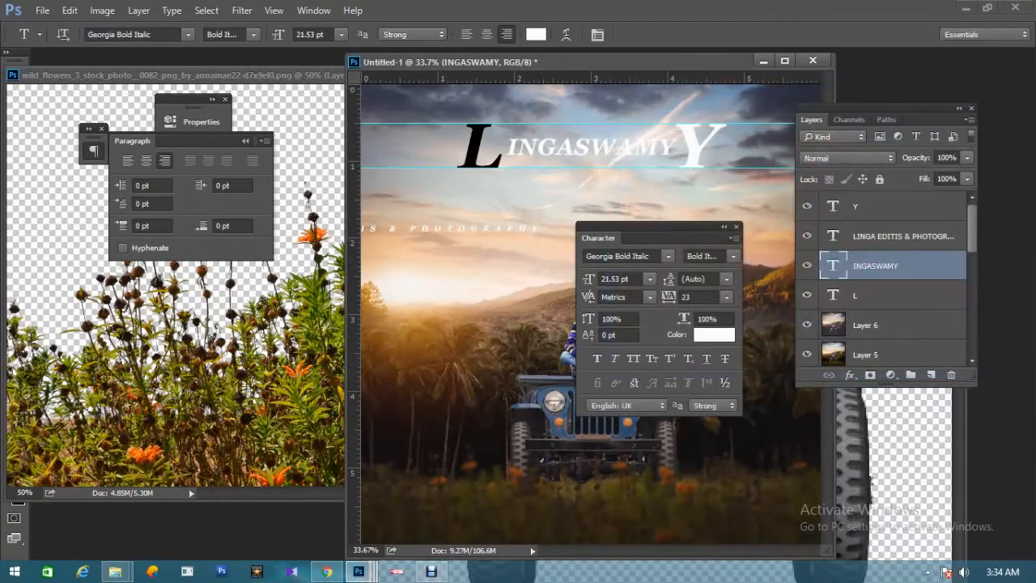
pyautogui.click(899, 295)
pyautogui.click(714, 334)
pyautogui.click(620, 130)
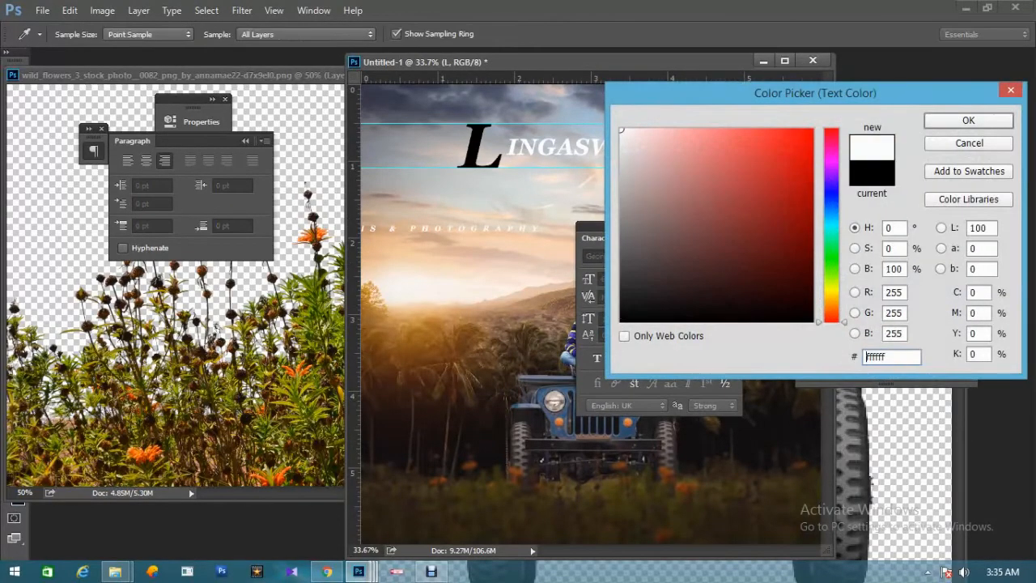
pyautogui.click(968, 120)
pyautogui.press('v')
pyautogui.rightClick(476, 226)
pyautogui.click(487, 236)
pyautogui.moveTo(487, 236); pyautogui.dragTo(595, 180)
pyautogui.hotkey('ctrl', 'z')
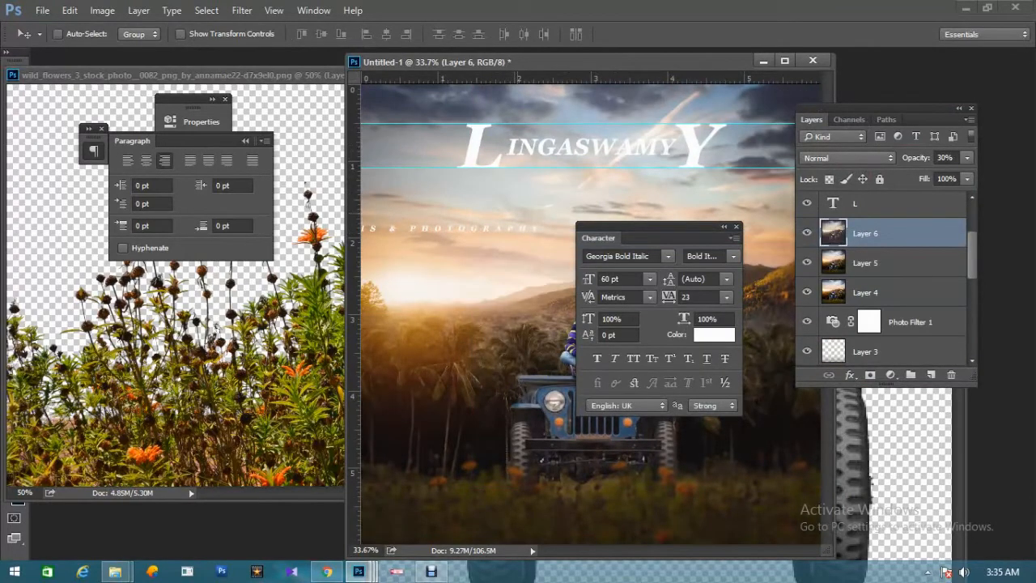
# Move the tagline directly beneath the small middle letters of the title and scale it to about 68%.
pyautogui.scroll(3, 890, 263)
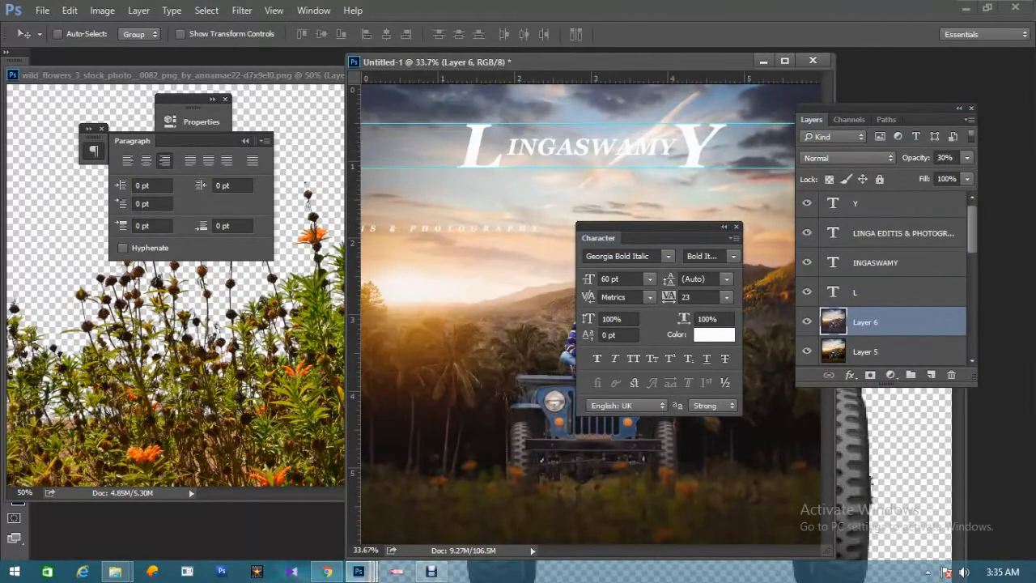
pyautogui.click(890, 263)
pyautogui.click(900, 234)
pyautogui.moveTo(522, 219); pyautogui.dragTo(669, 166)
pyautogui.hotkey('ctrl', 't')
pyautogui.press('Return')
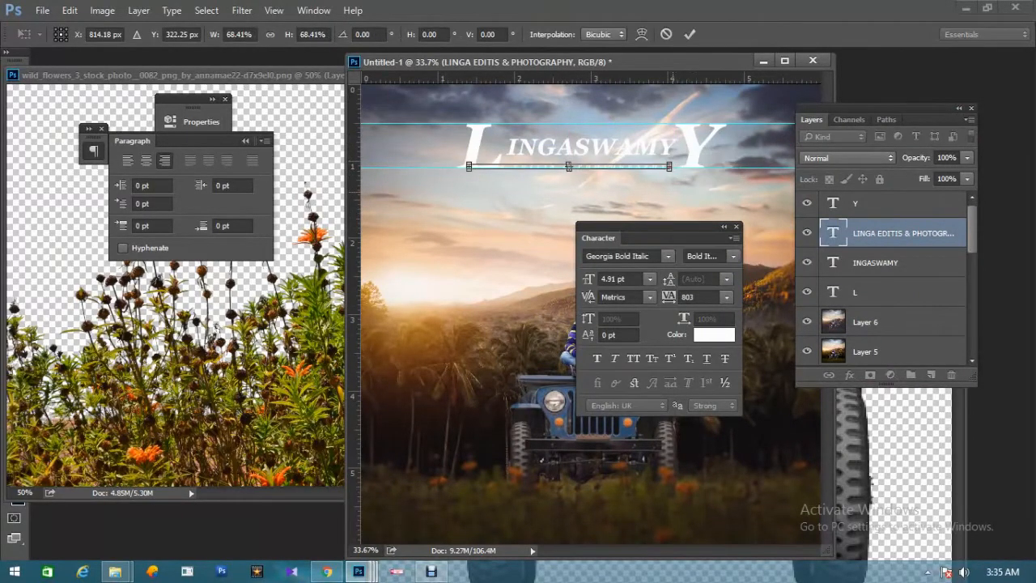
# Scale the tagline down further to 4.25 pt and position it under the middle letters, between the large L and Y.
pyautogui.hotkey('ctrl', '+')
pyautogui.moveTo(652, 192); pyautogui.dragTo(634, 299)
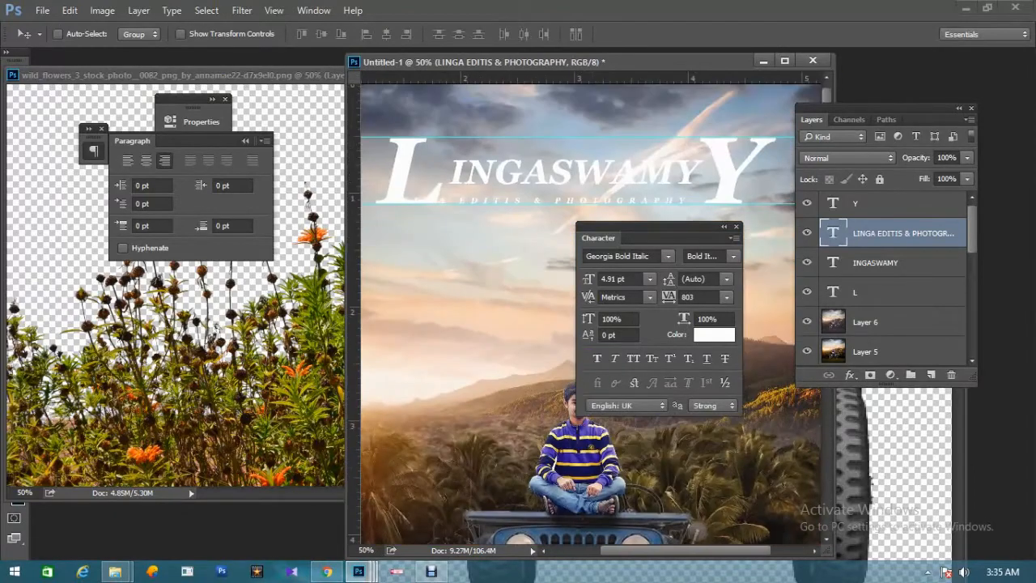
pyautogui.click(784, 62)
pyautogui.hotkey('ctrl', '+')
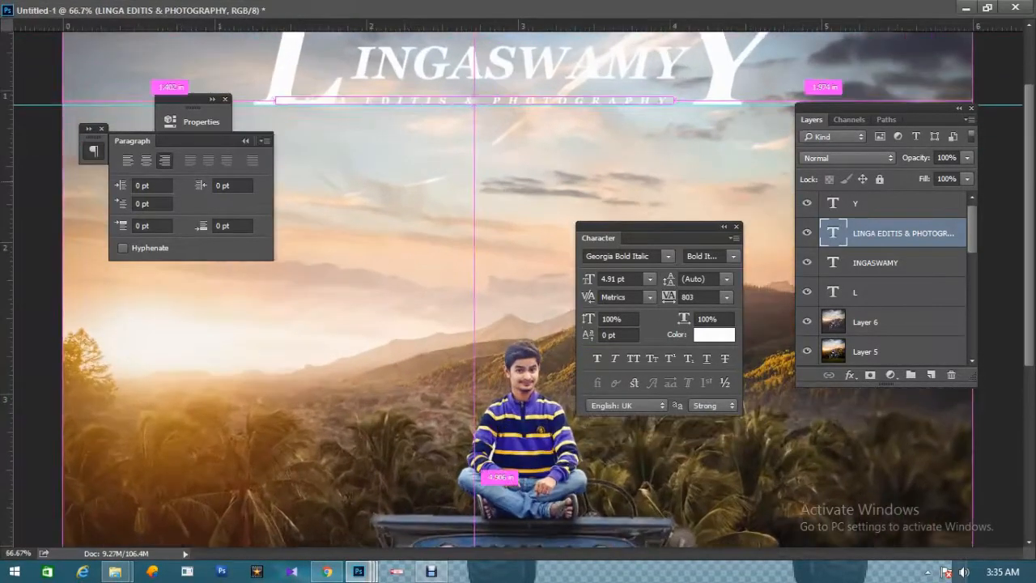
pyautogui.moveTo(556, 170); pyautogui.dragTo(565, 258)
pyautogui.hotkey('ctrl', 't')
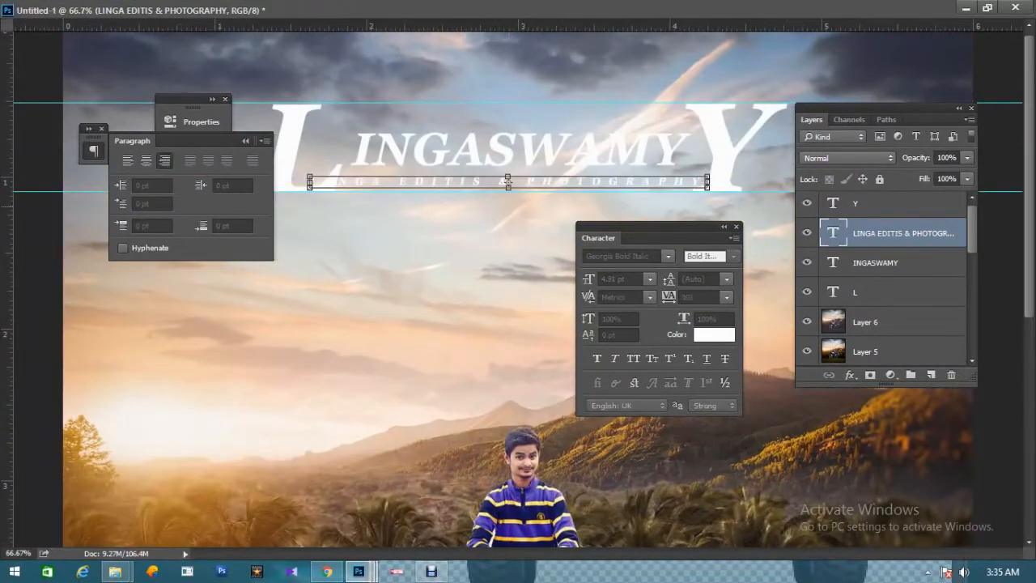
pyautogui.moveTo(309, 176); pyautogui.dragTo(337, 178)
pyautogui.press('Return')
pyautogui.moveTo(507, 182); pyautogui.dragTo(520, 177)
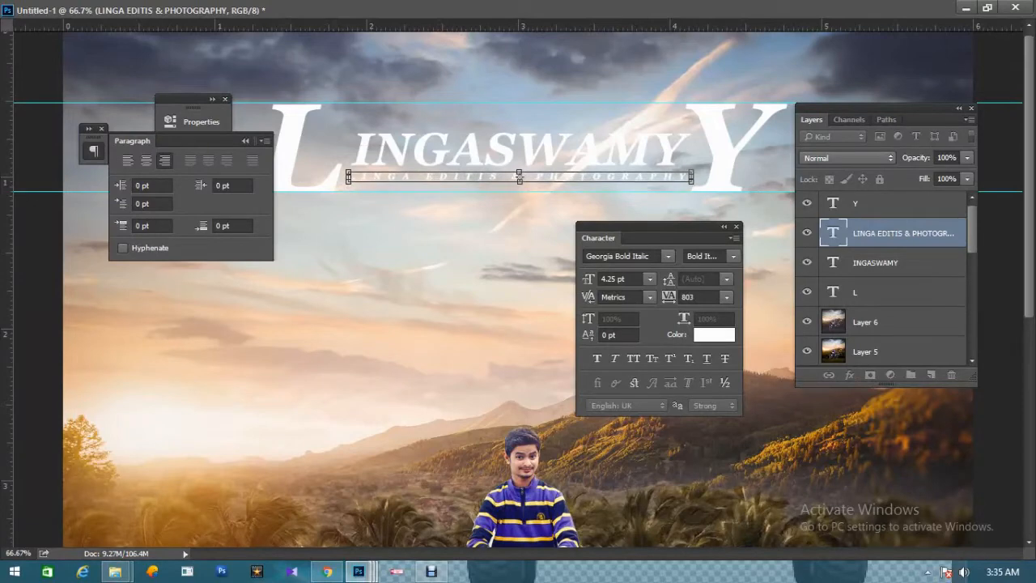
pyautogui.press('Return')
# Select the four title text layers, from the large Y to the large L, and group them.
pyautogui.rightClick(325, 182)
pyautogui.click(340, 192)
pyautogui.rightClick(674, 161)
pyautogui.click(688, 168)
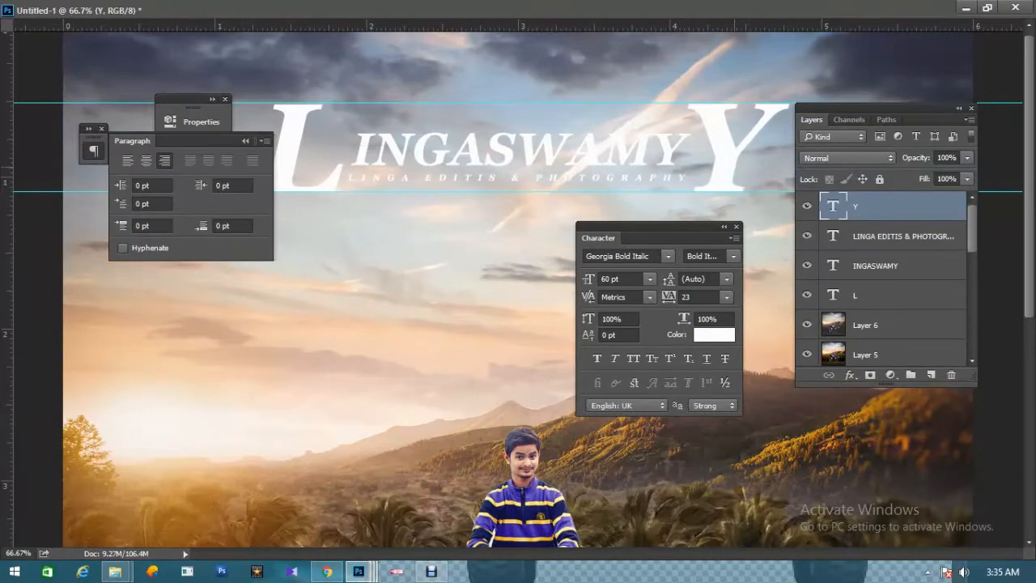
pyautogui.hotkey('ctrl', '-')
pyautogui.hotkey('ctrl', '-')
pyautogui.keyDown('shift'); pyautogui.click(890, 295); pyautogui.keyUp('shift')
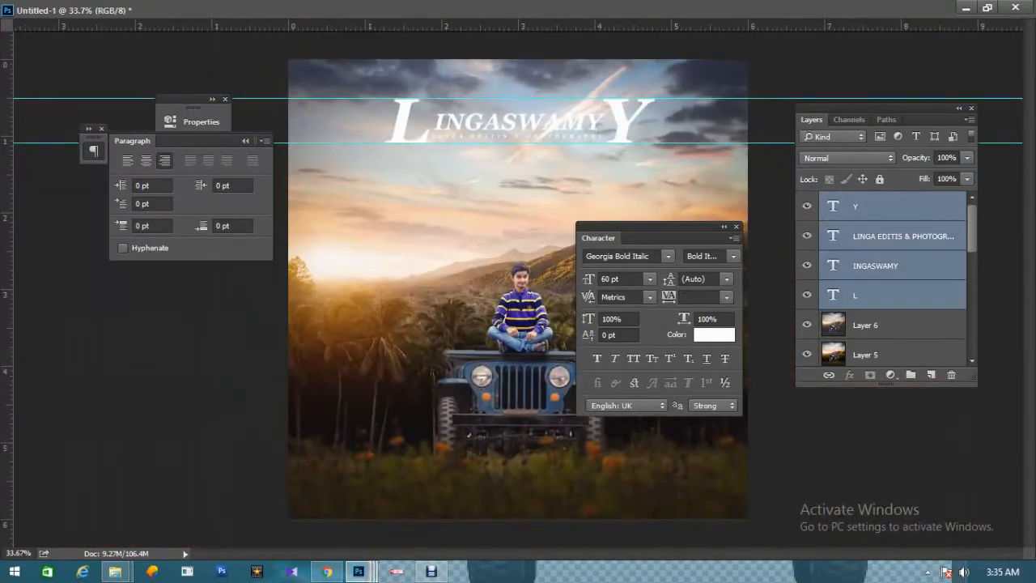
pyautogui.hotkey('ctrl', 'g')
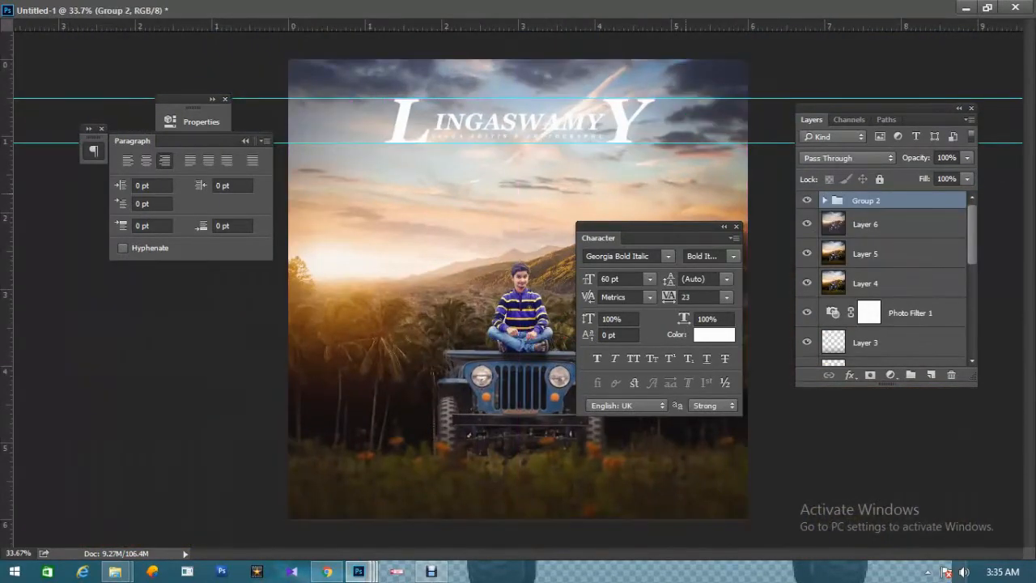
# Move the title group up close to the image's top edge and remove both horizontal guides.
pyautogui.moveTo(663, 154); pyautogui.dragTo(673, 124)
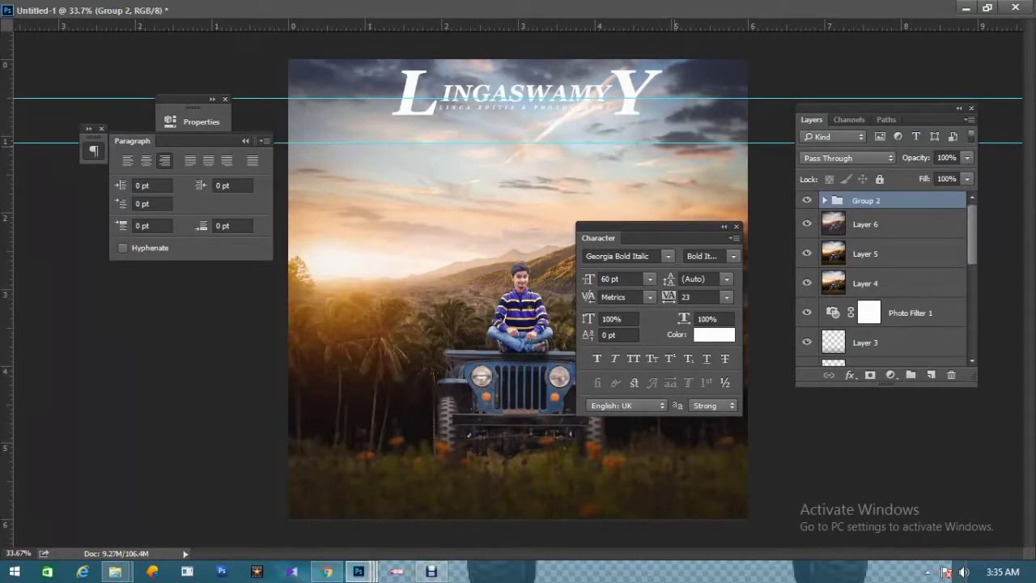
pyautogui.moveTo(676, 98); pyautogui.dragTo(676, 24)
pyautogui.moveTo(675, 143); pyautogui.dragTo(688, 19)
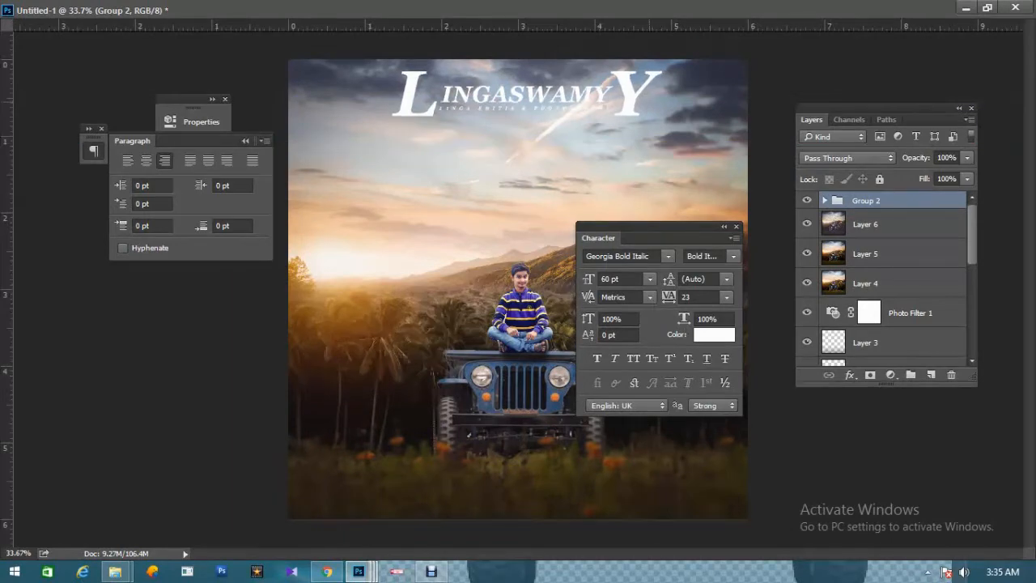
# Centre the title group horizontally on the canvas using the whole-canvas selection and turn on Auto-Select.
pyautogui.press('f')
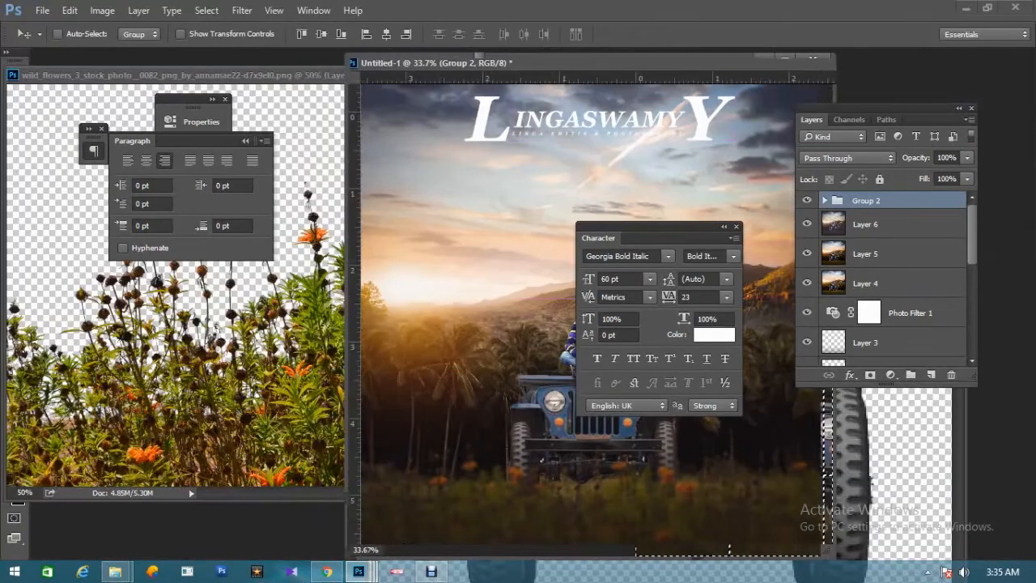
pyautogui.click(57, 34)
pyautogui.click(386, 34)
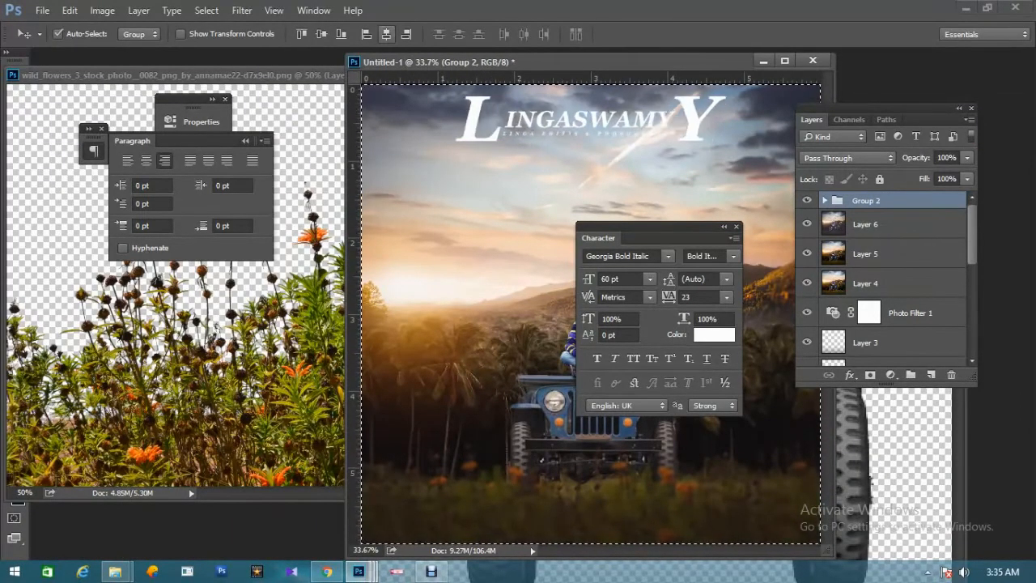
pyautogui.press('ctrl')
# Enlarge the title group to about 110%, making it about 3.88 in wide, with its centre kept in place.
pyautogui.hotkey('ctrl', '-')
pyautogui.hotkey('ctrl', '-')
pyautogui.hotkey('ctrl', 't')
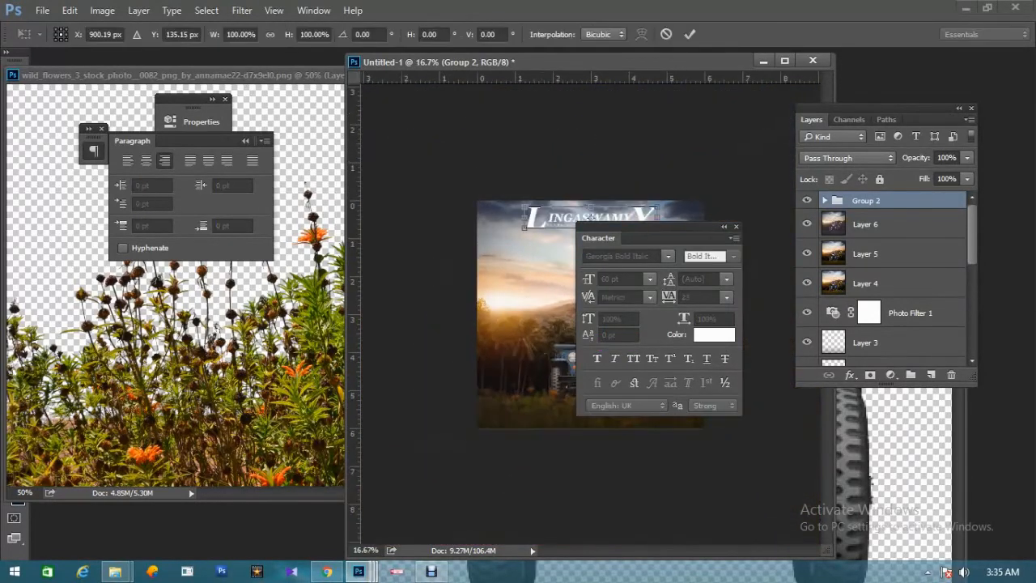
pyautogui.moveTo(595, 227); pyautogui.dragTo(422, 220)
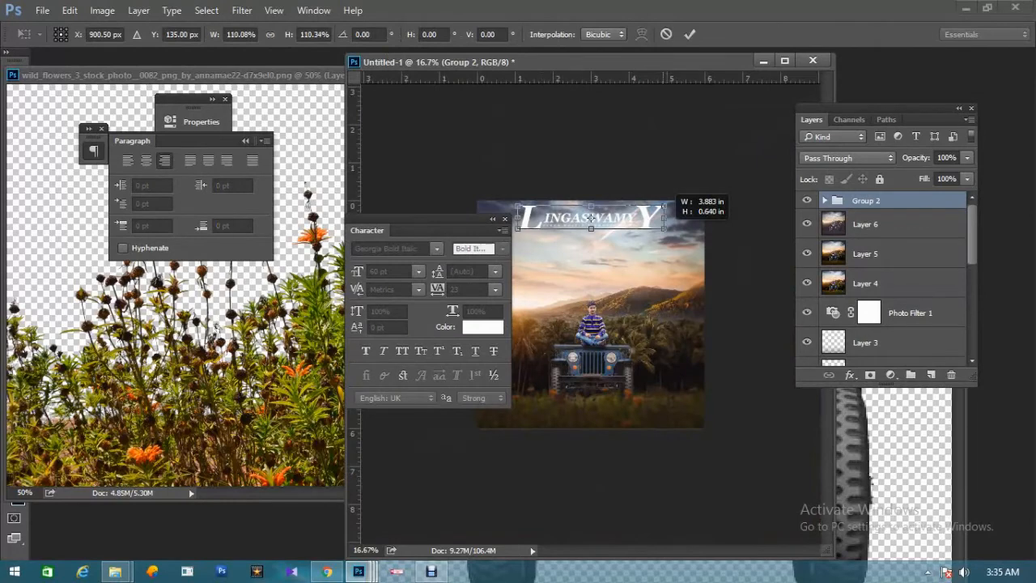
pyautogui.press('Return')
# Examine the finished composite and its title in full-screen view with all panels hidden.
pyautogui.hotkey('ctrl', '+')
pyautogui.hotkey('ctrl', '+')
pyautogui.hotkey('ctrl', 'a')
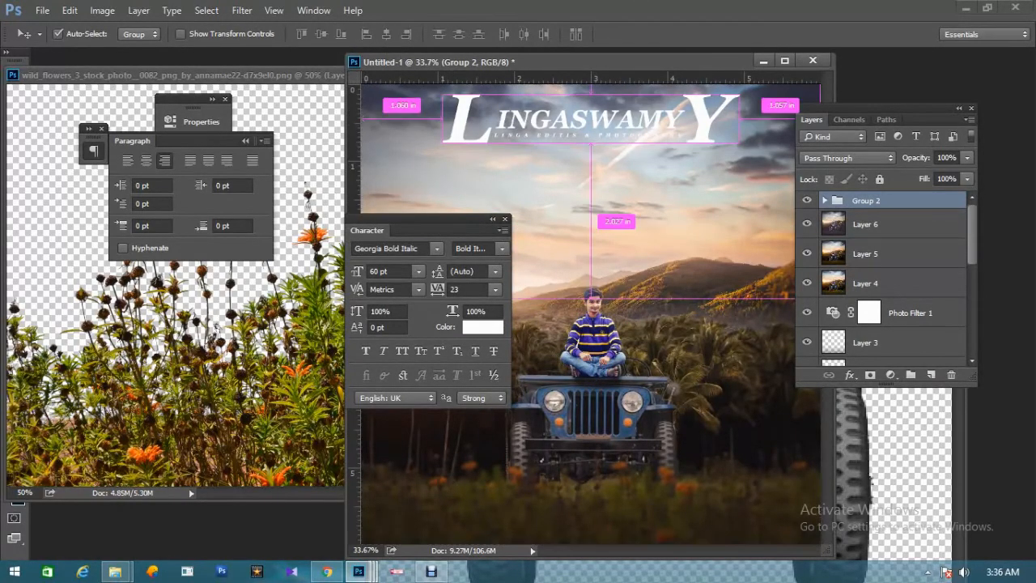
pyautogui.press('f')
pyautogui.press('f')
pyautogui.press('Tab')
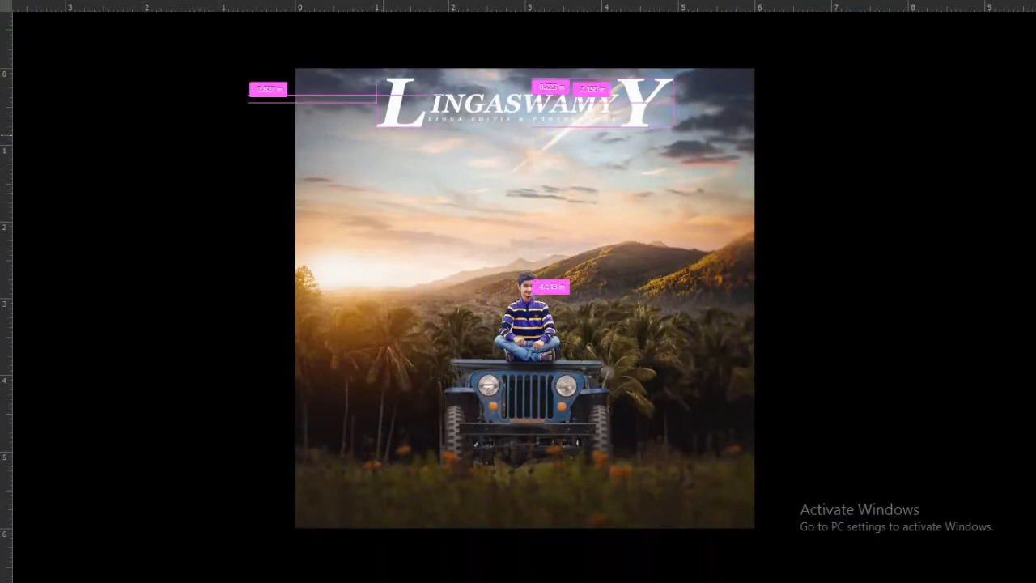
pyautogui.hotkey('ctrl', '+')
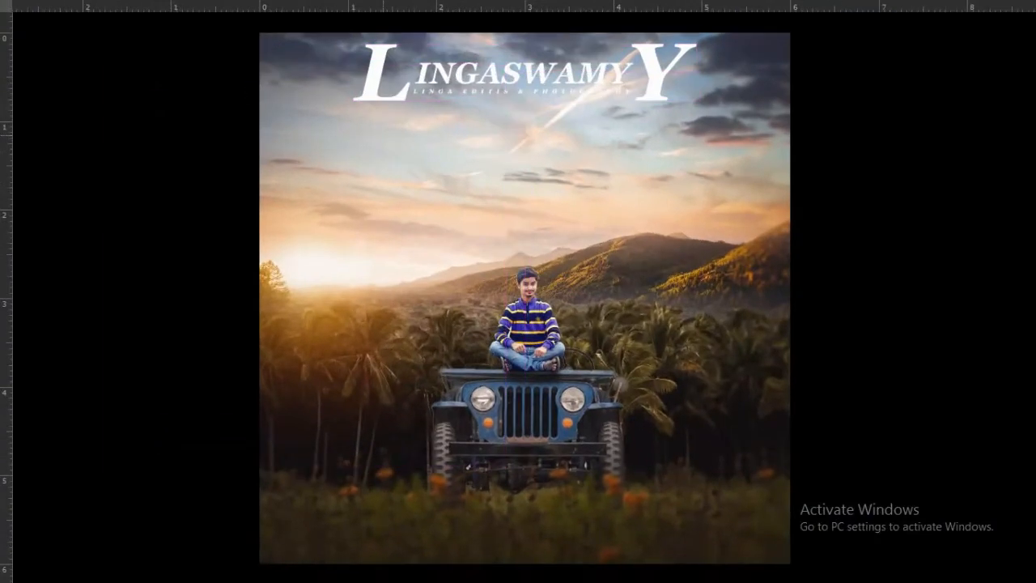